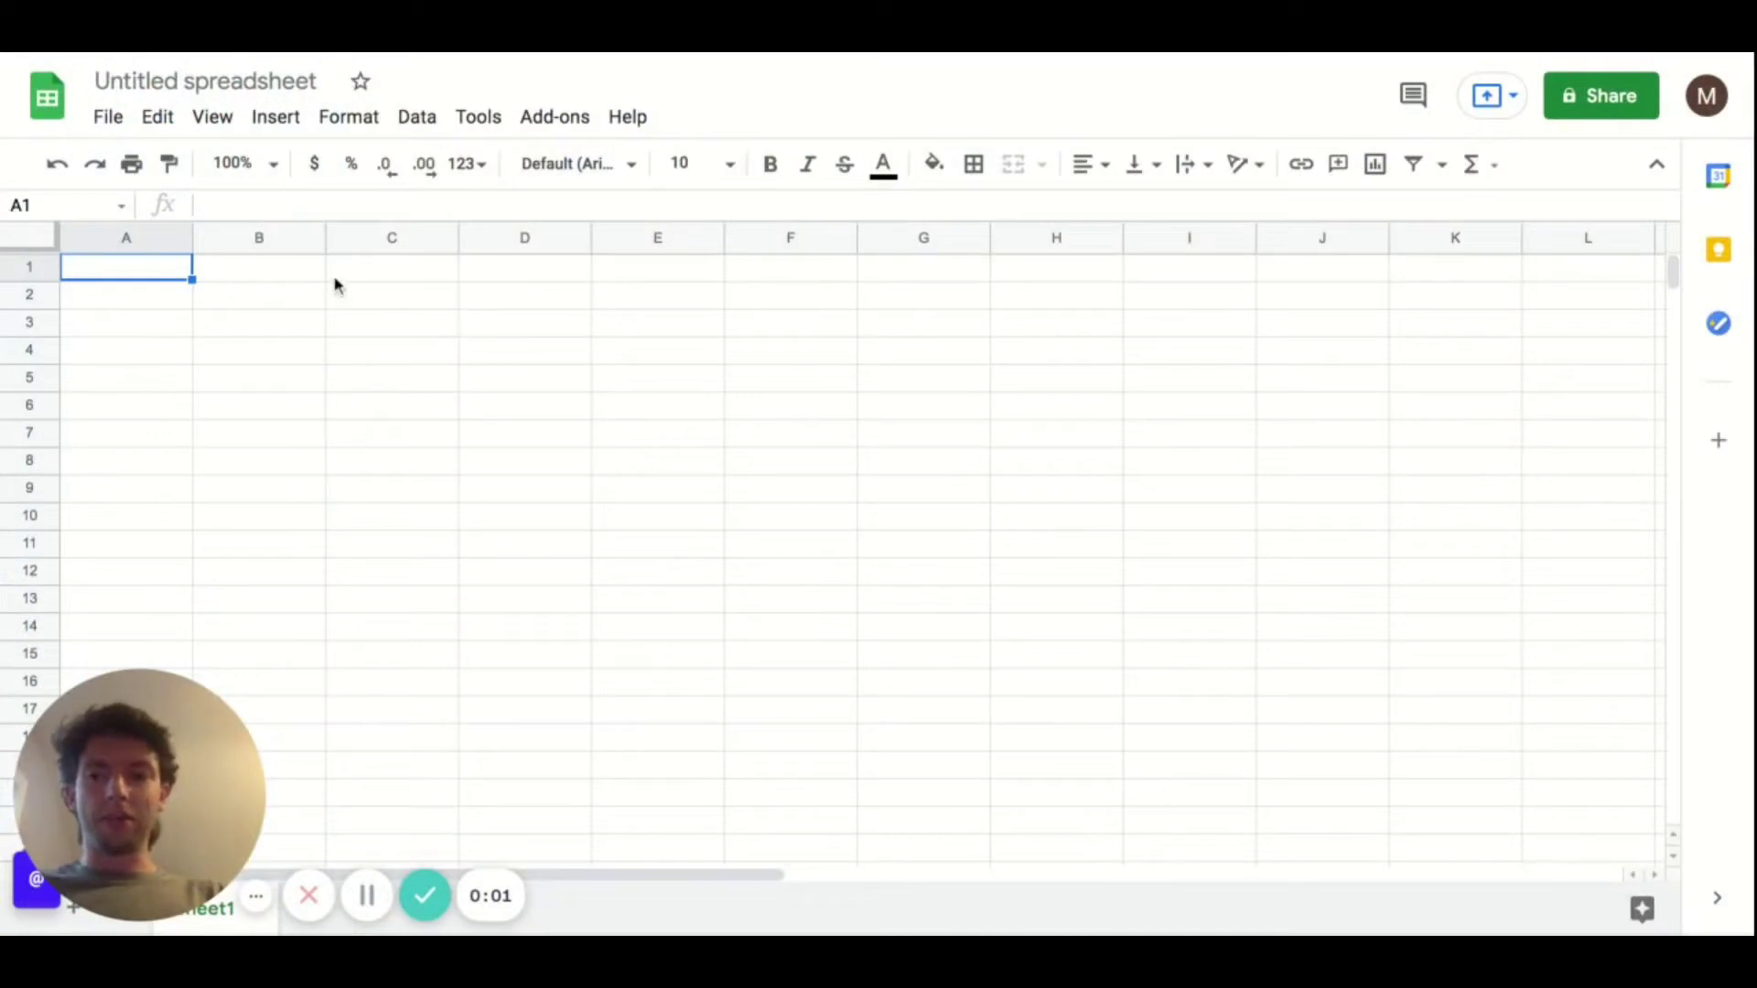
Step: Type 'Reselling Spreadsheet' as the spreadsheet's title
click(306, 81)
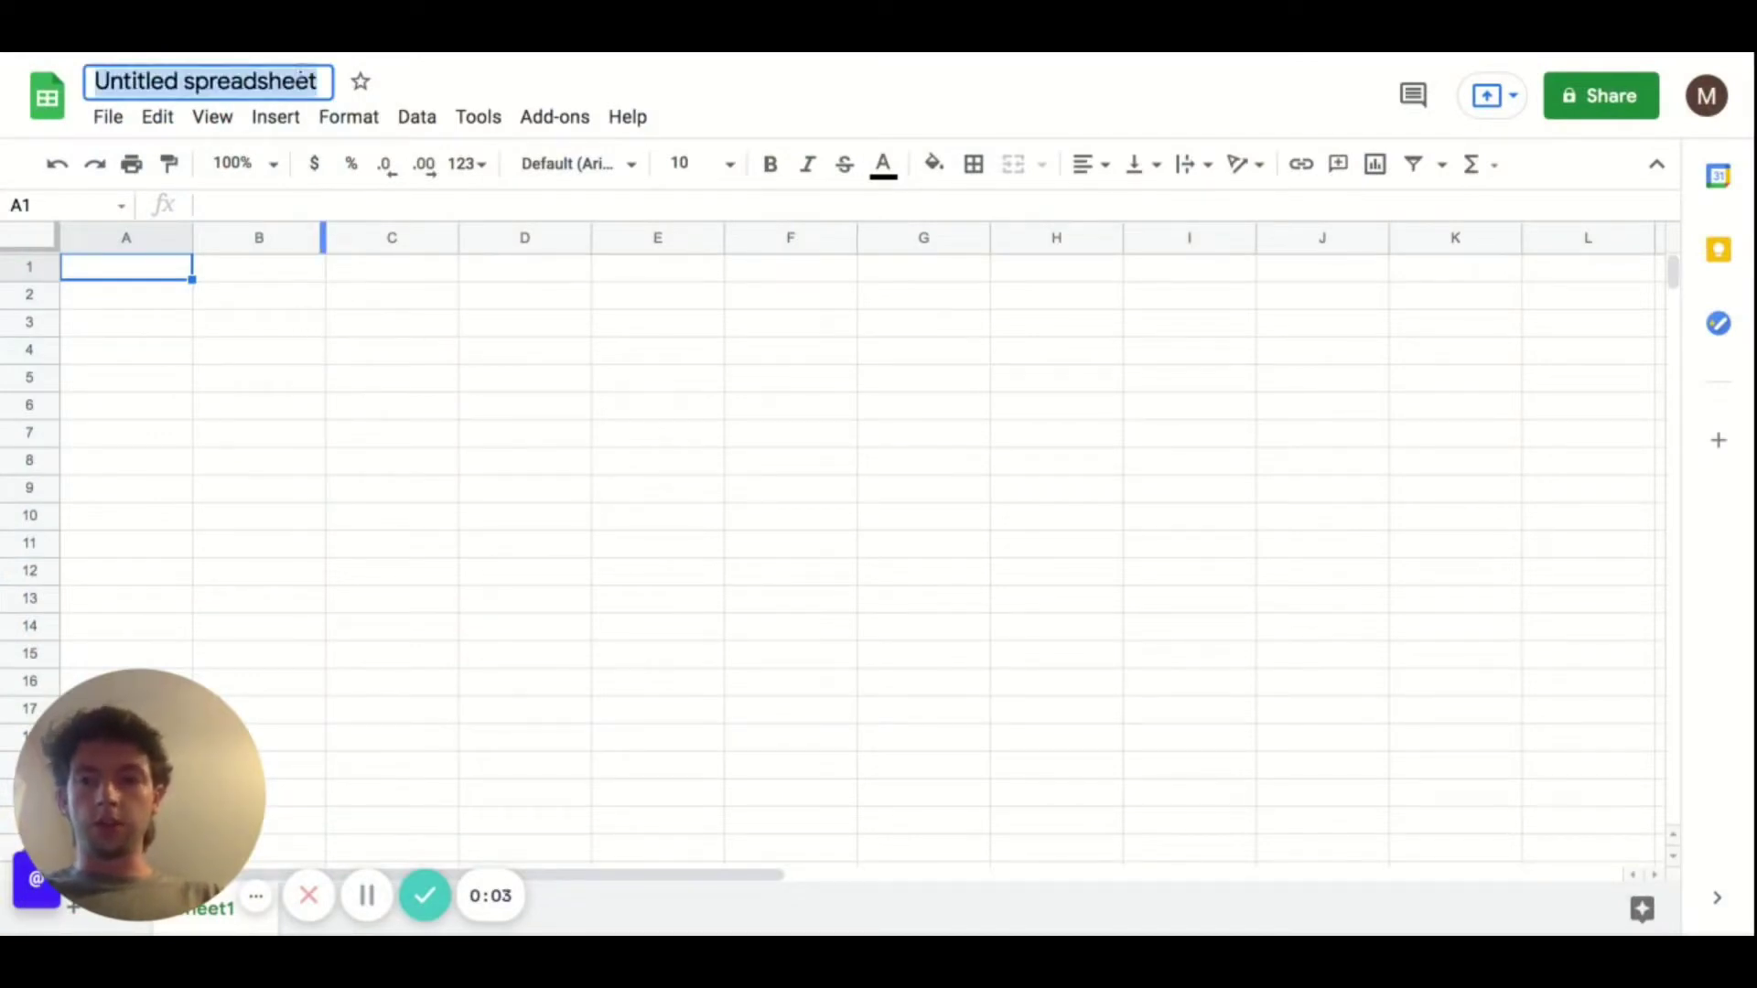
click(172, 745)
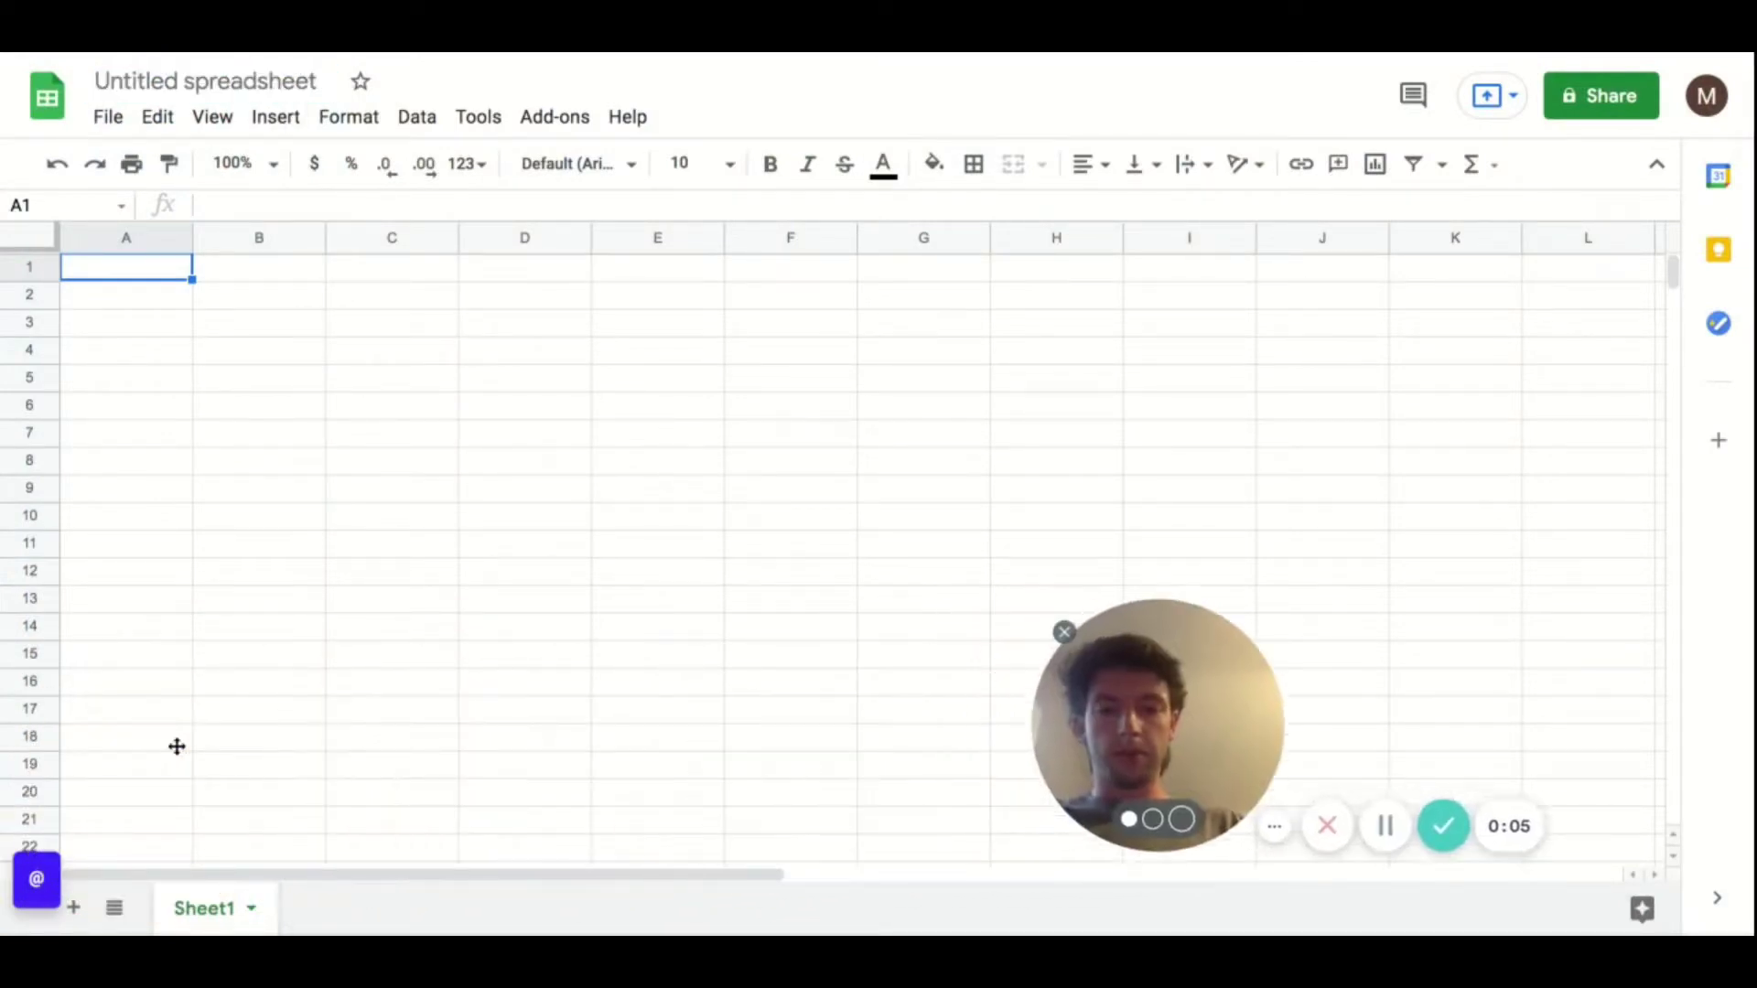
click(313, 80)
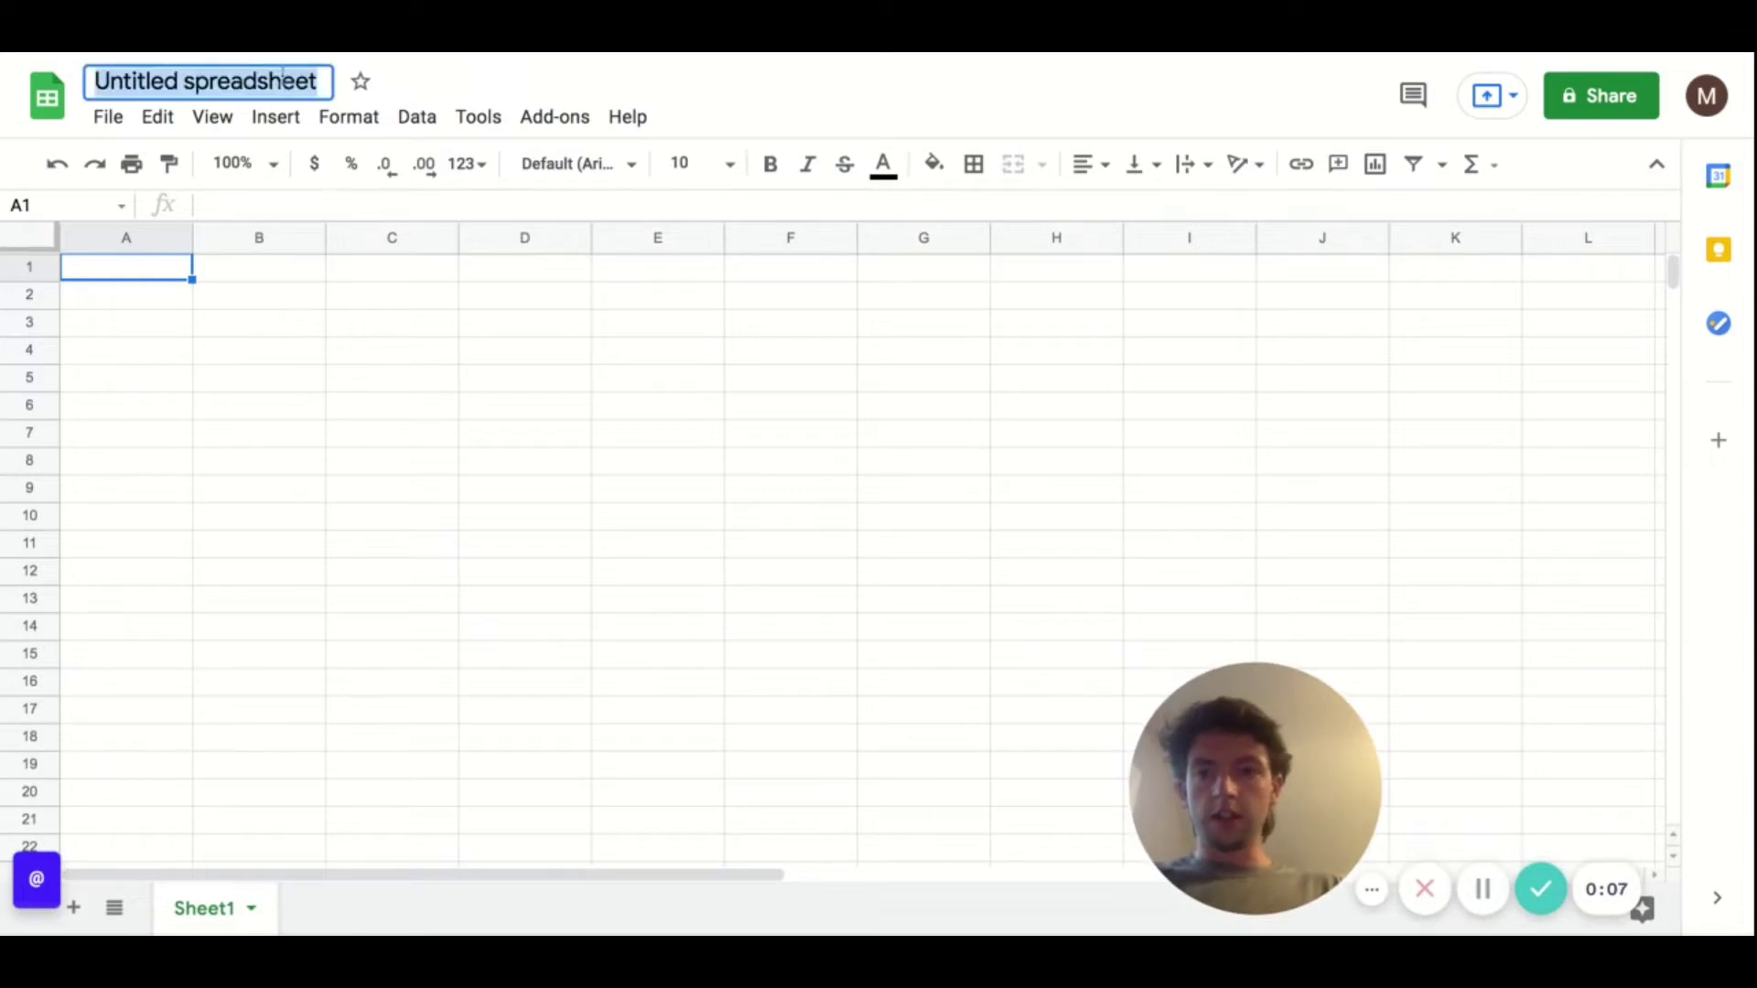
text(Resell)
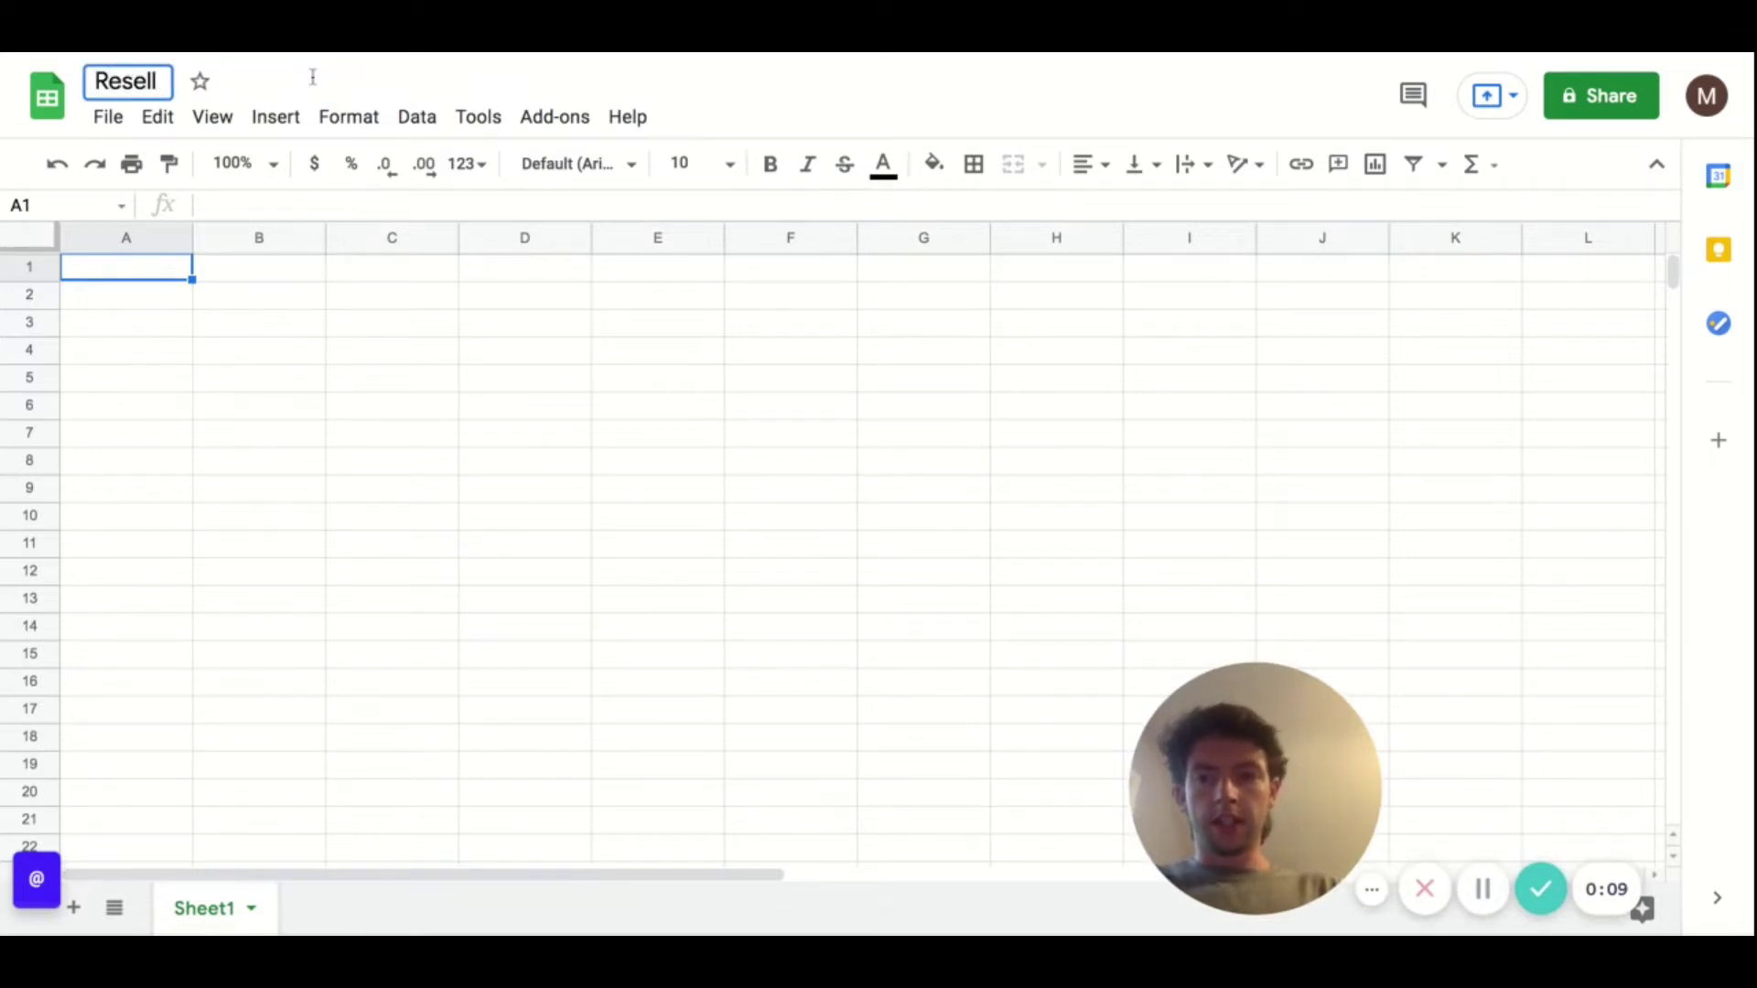
text(ing Spreadshee)
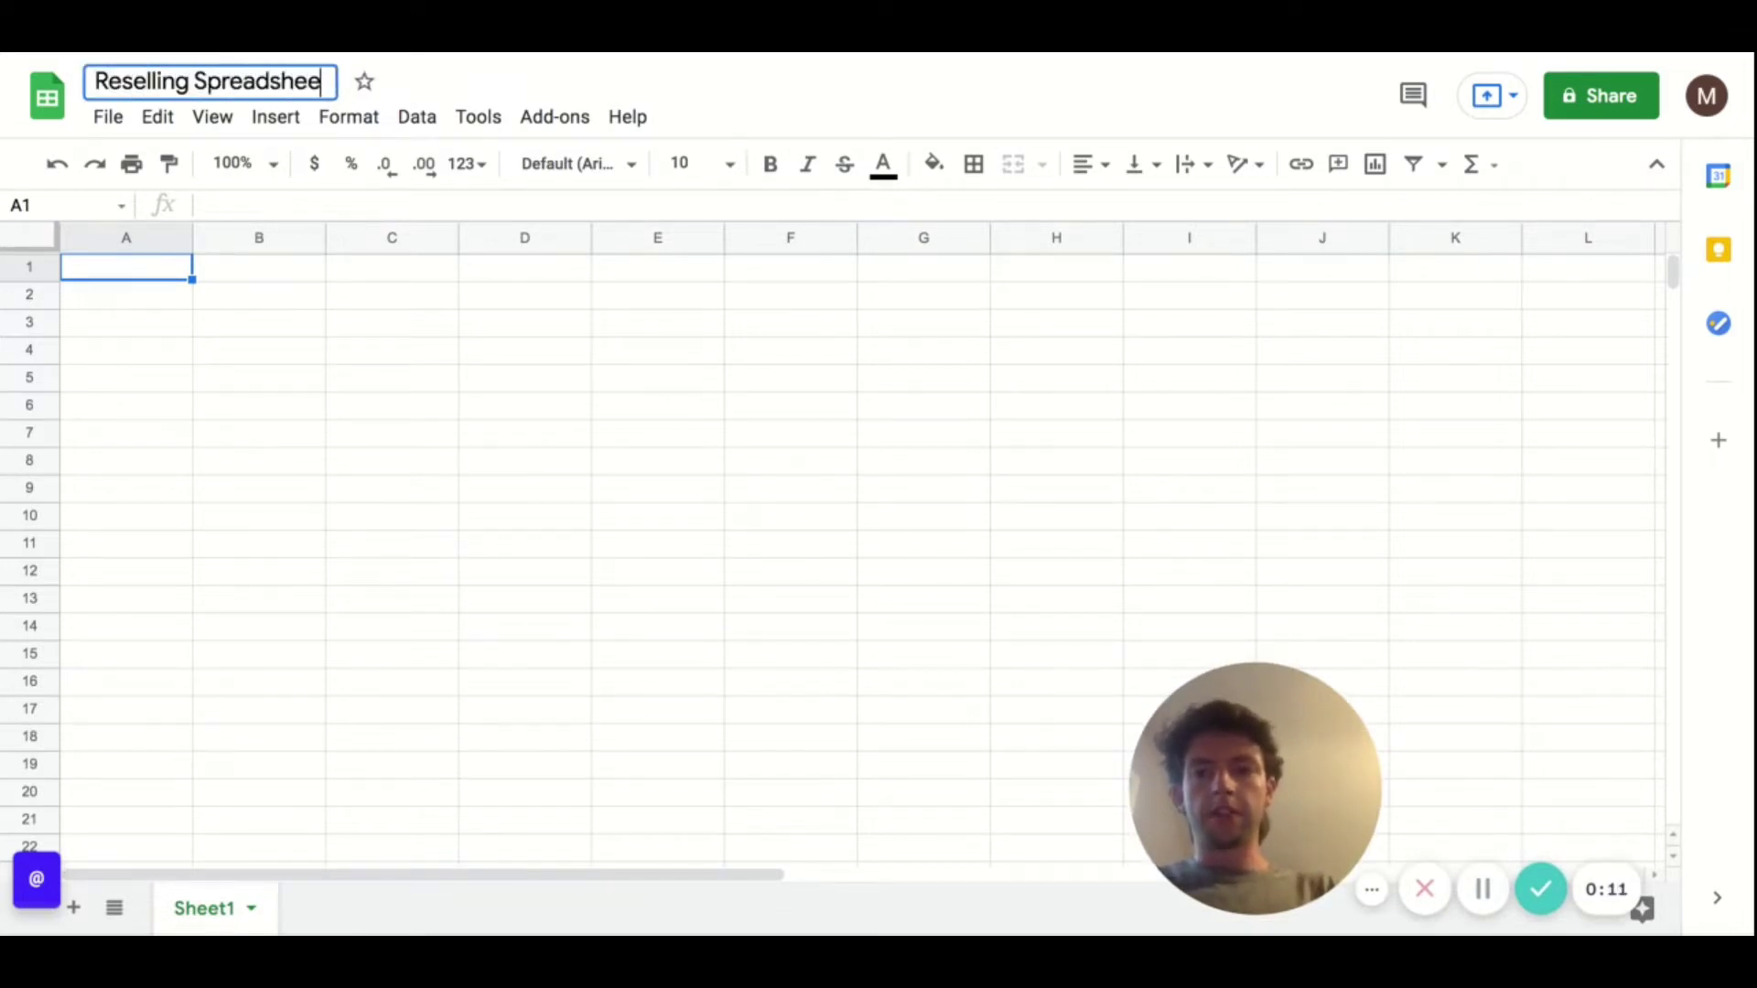
text(t)
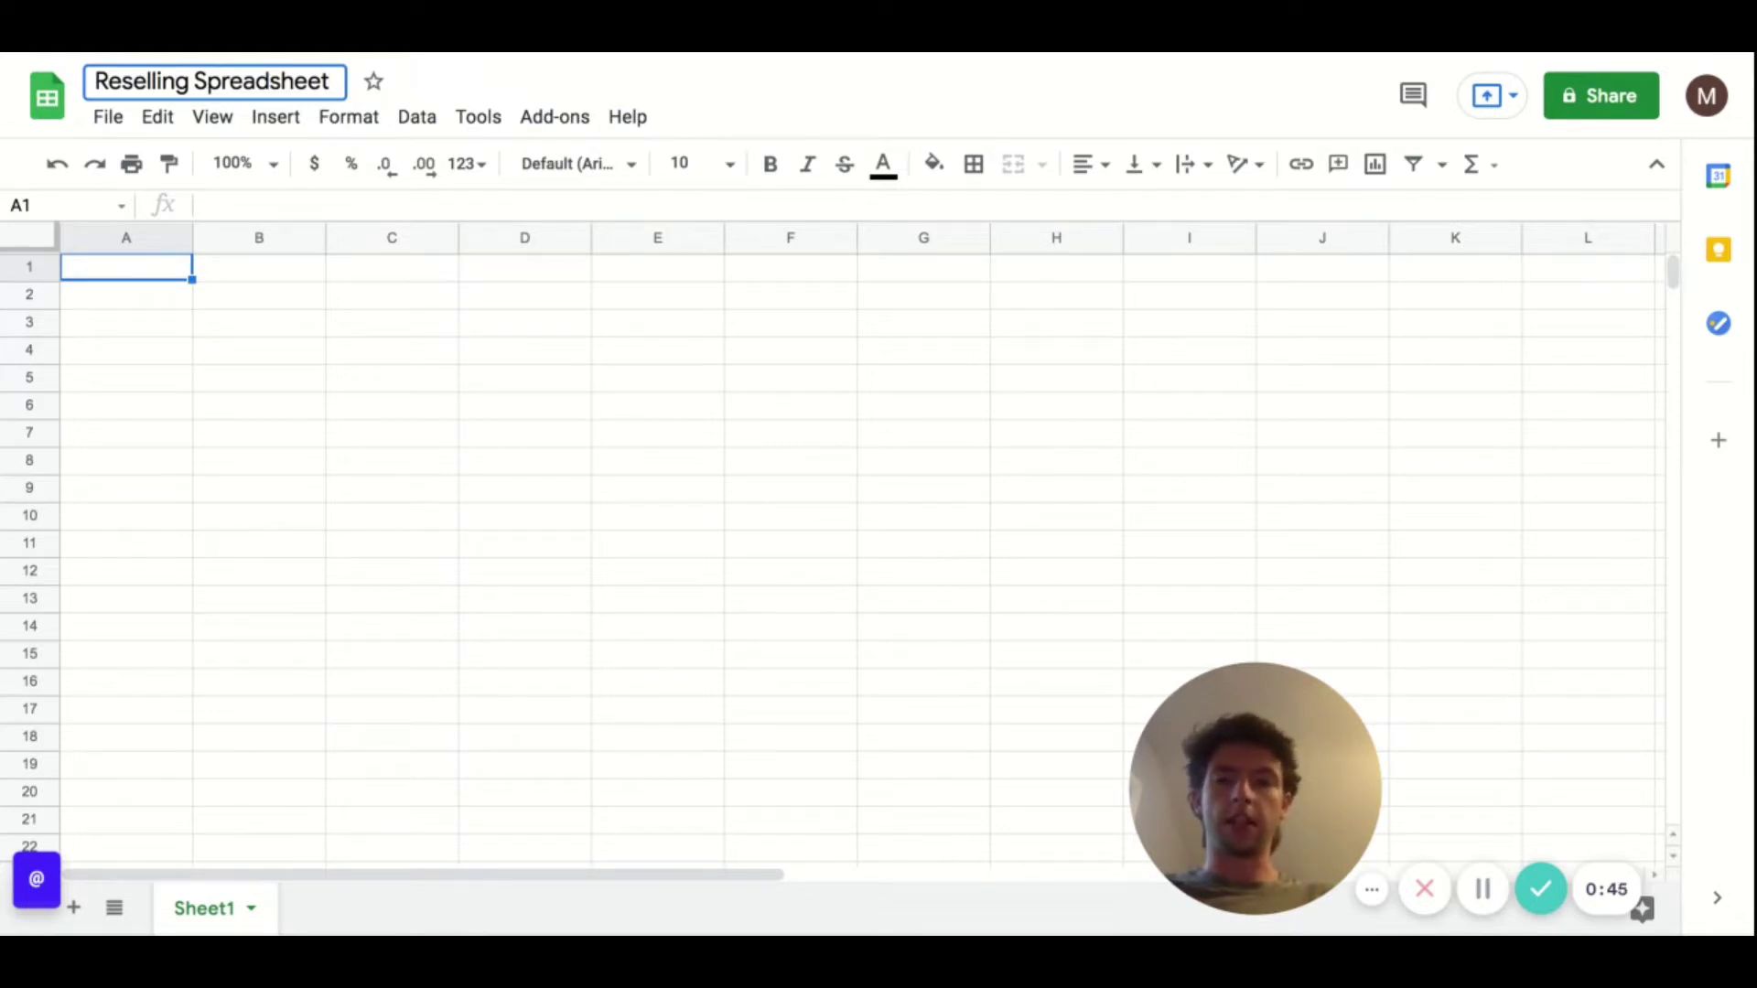
Step: Enter headers Item, SKU, Source, Platform and Sale Price in A1 through E1
click(248, 274)
click(176, 282)
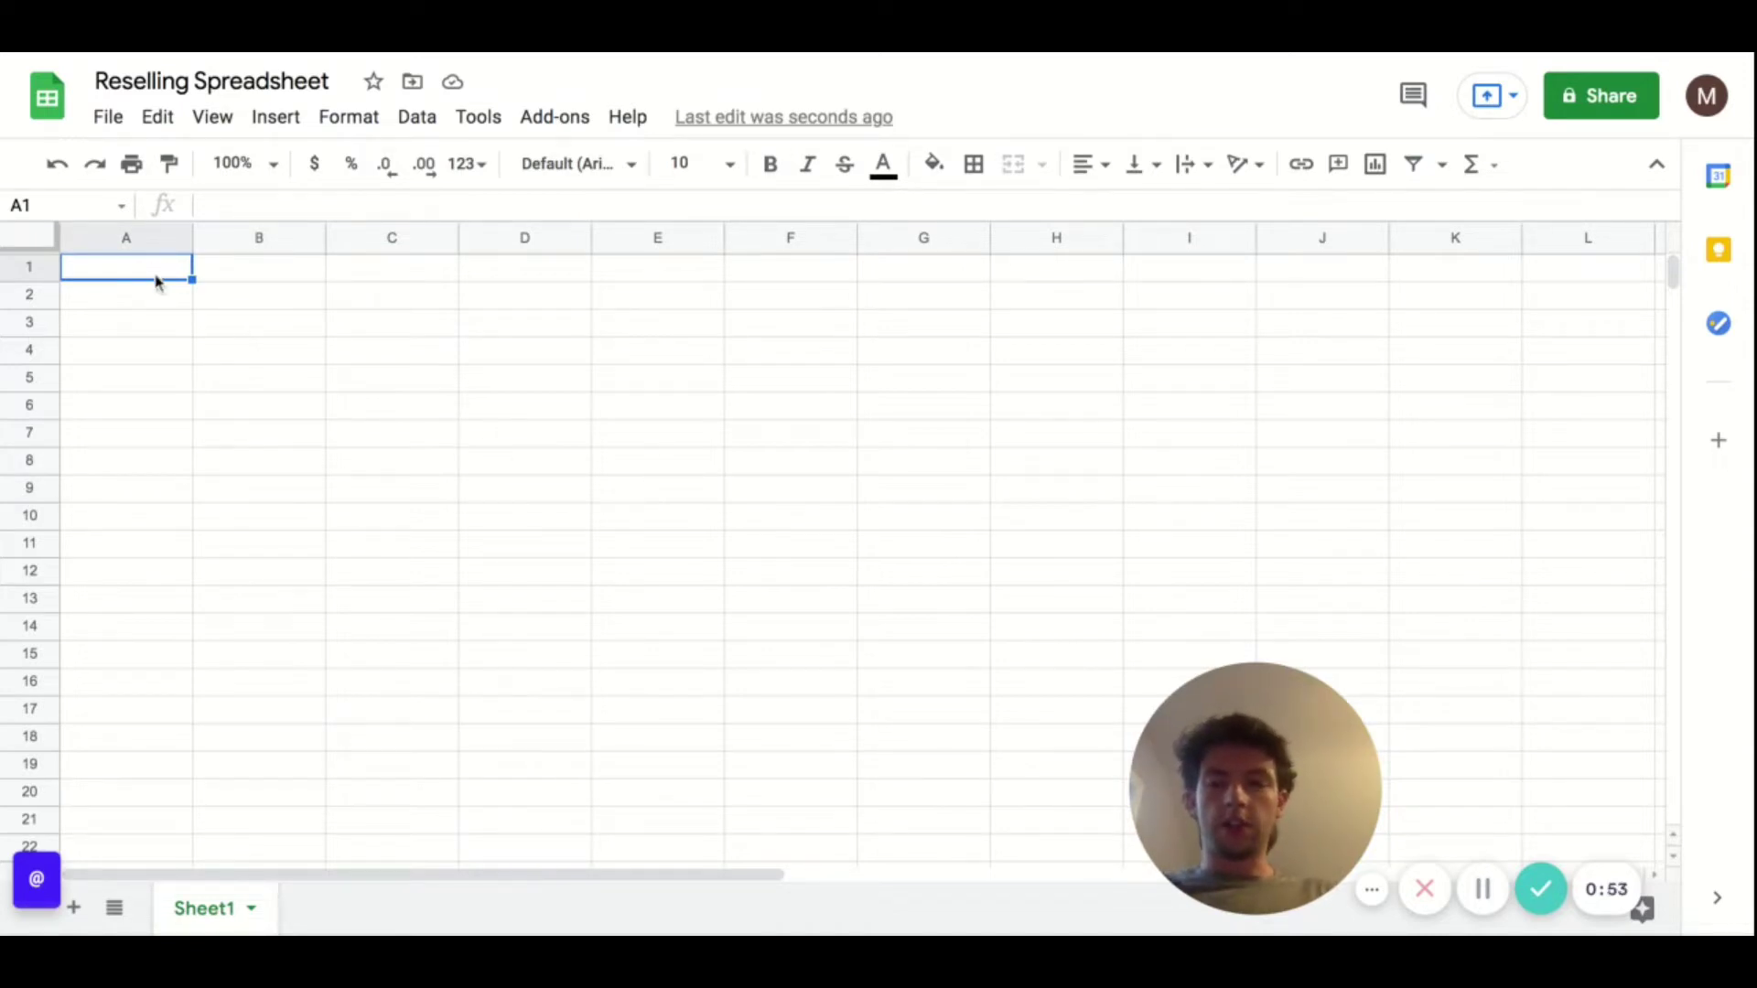
text(Items)
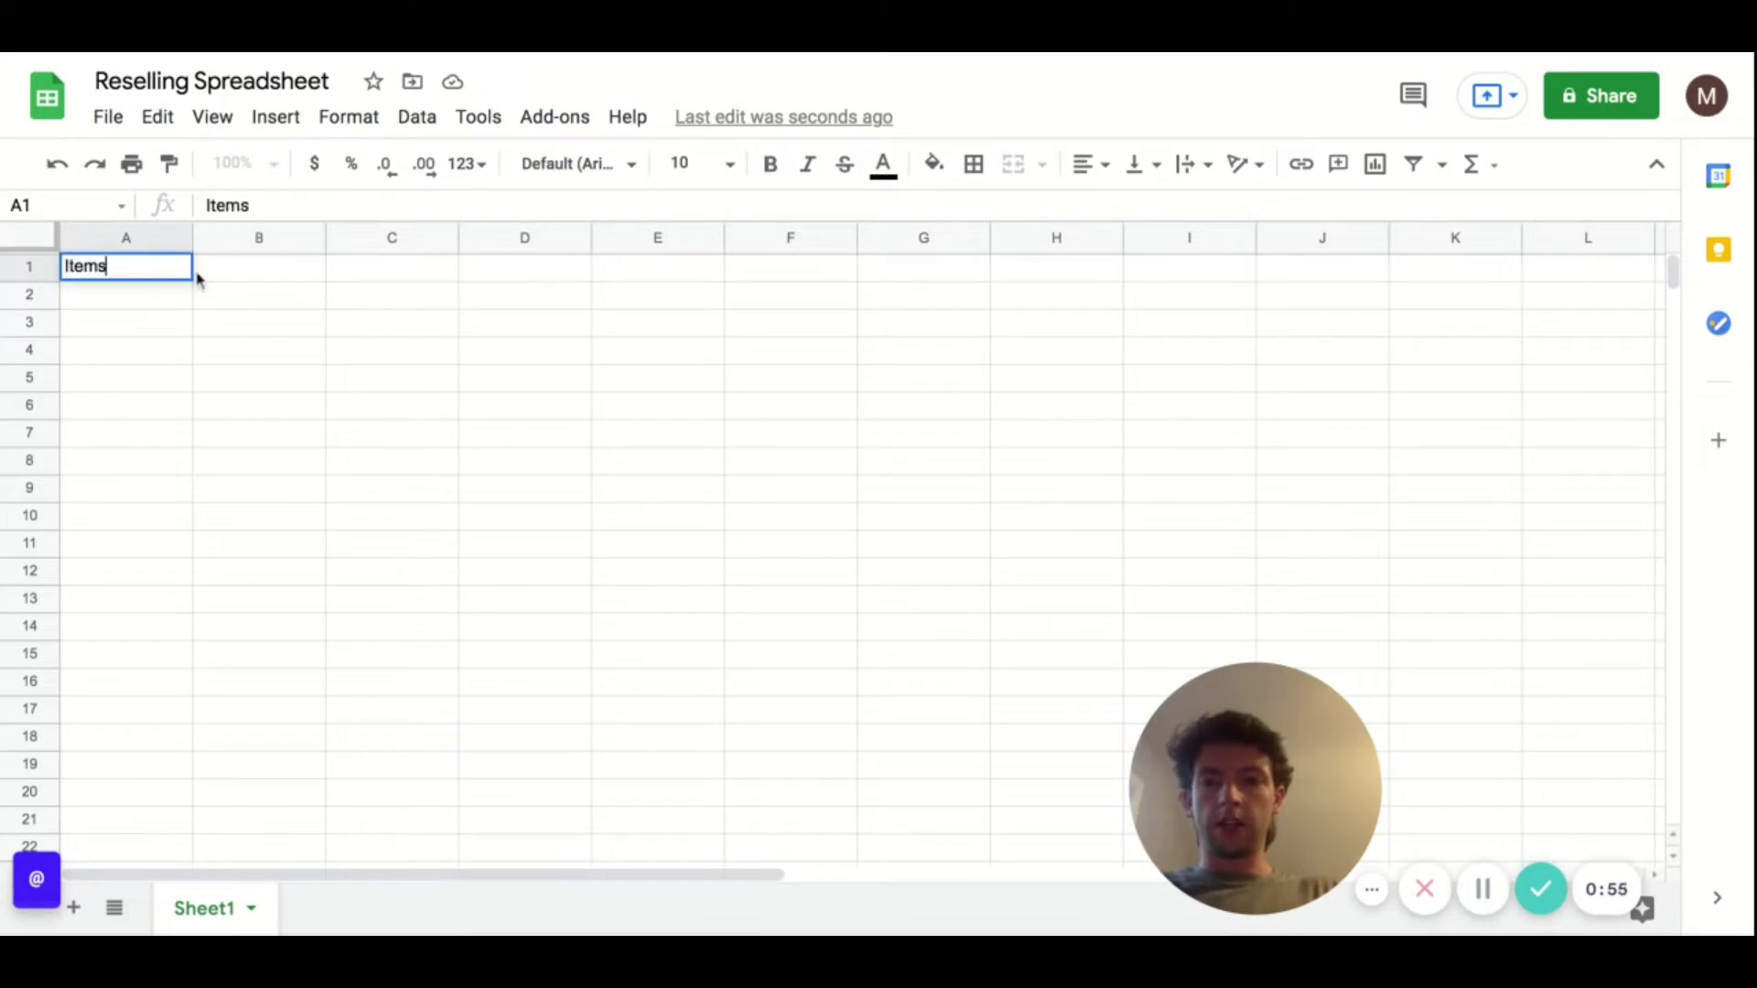
key(BackSpace)
click(220, 270)
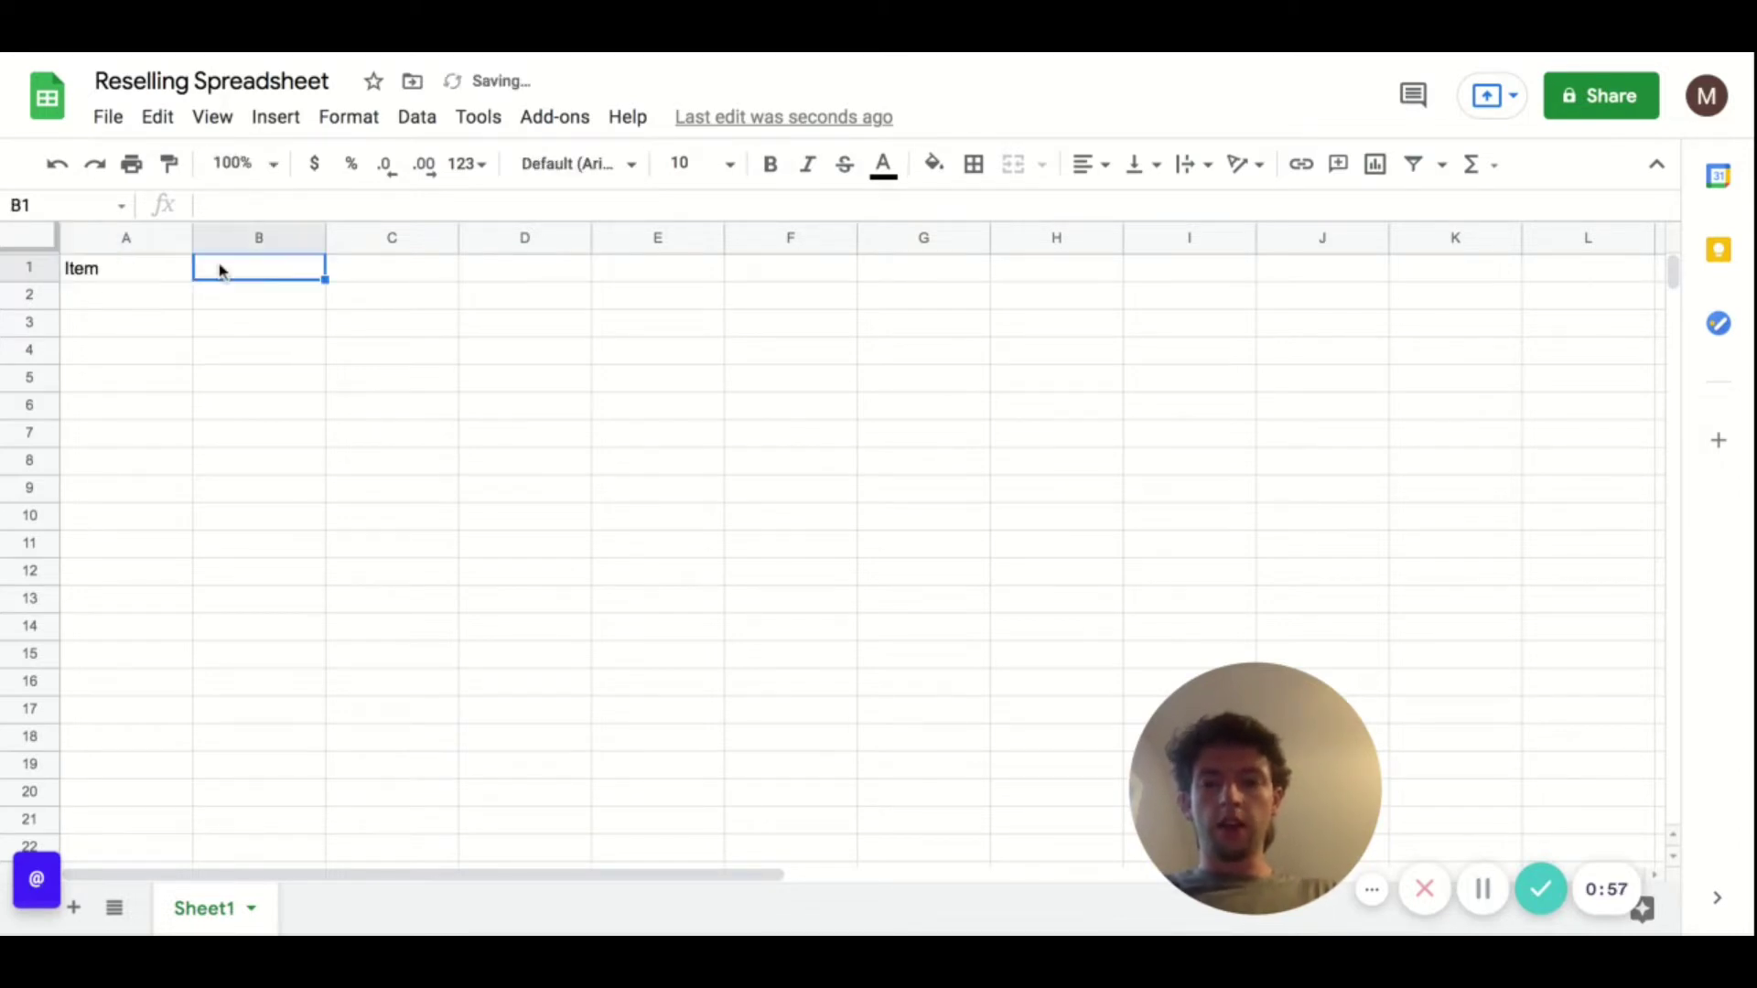
text(SKU)
click(348, 284)
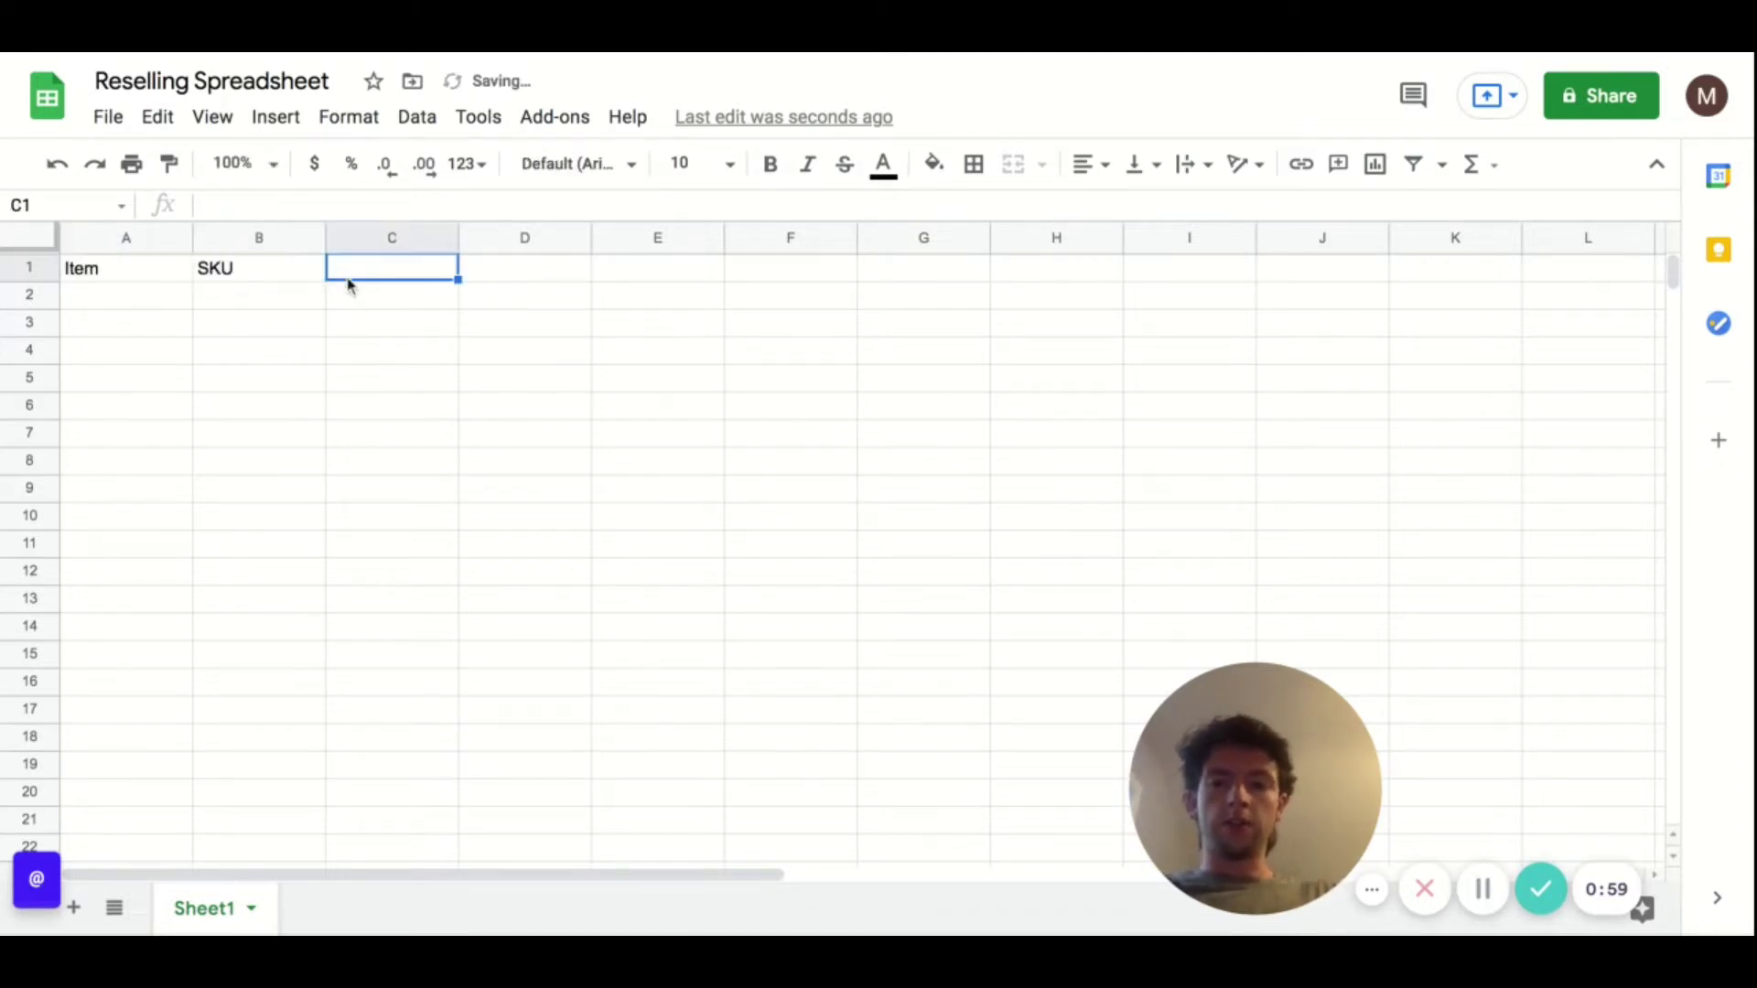
text(Source)
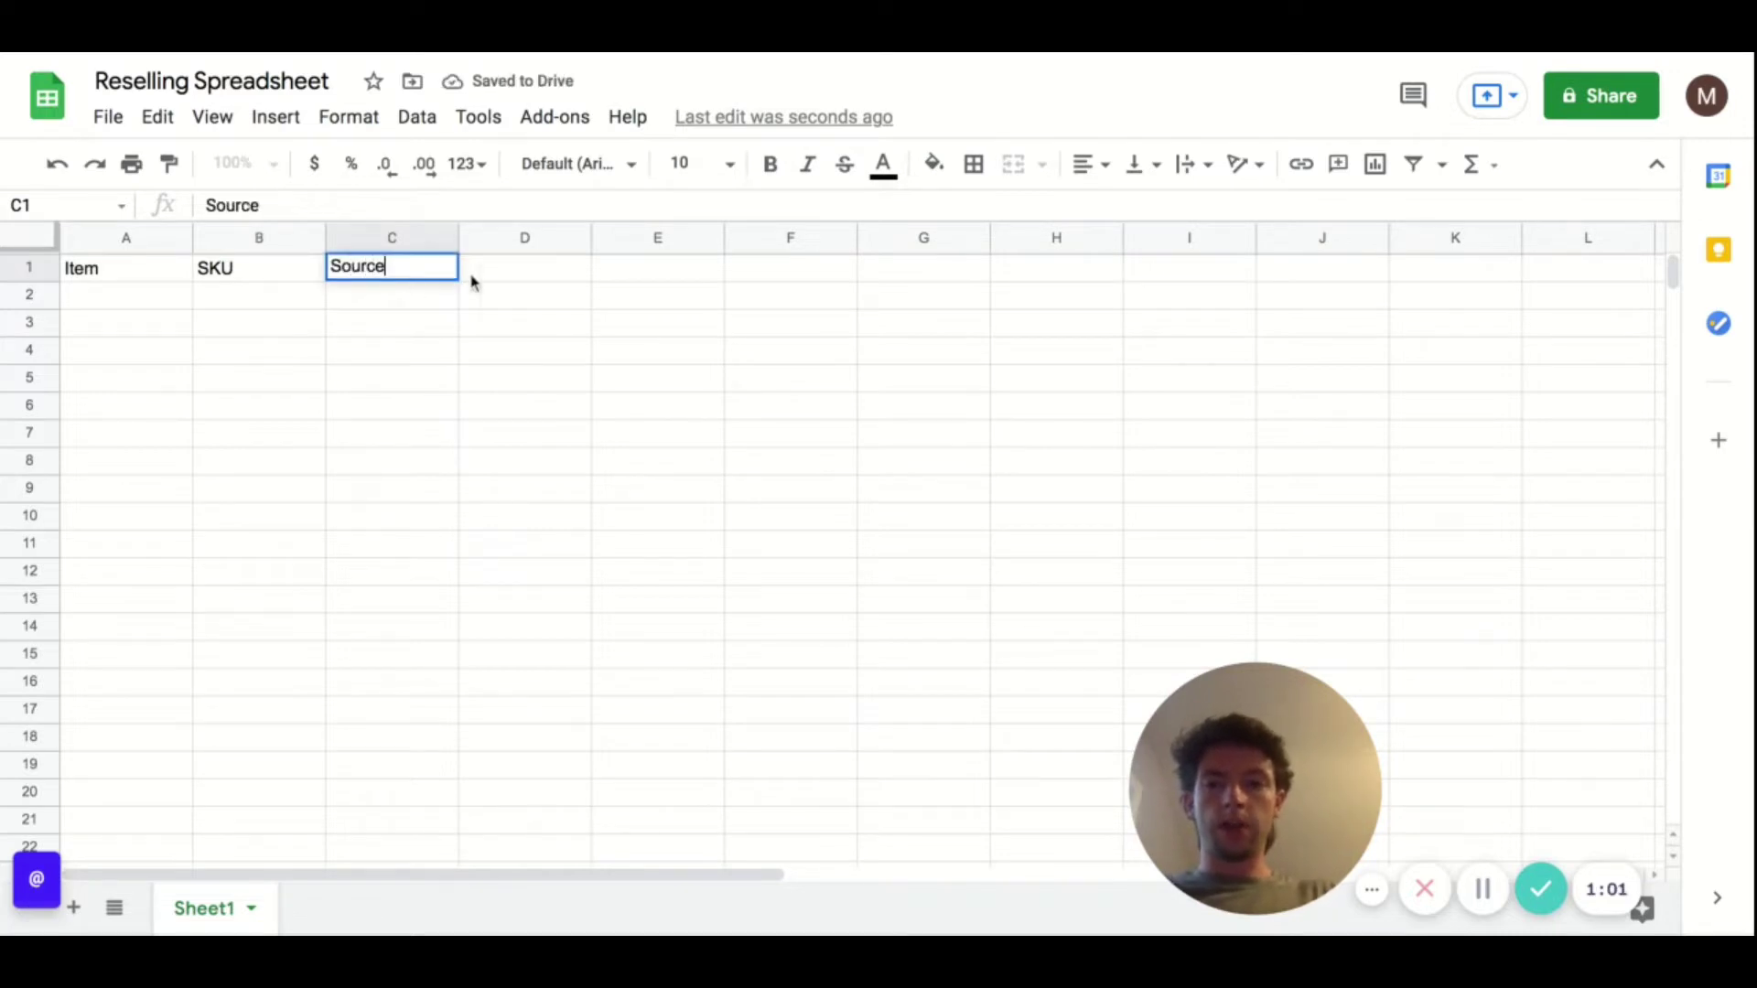
click(488, 276)
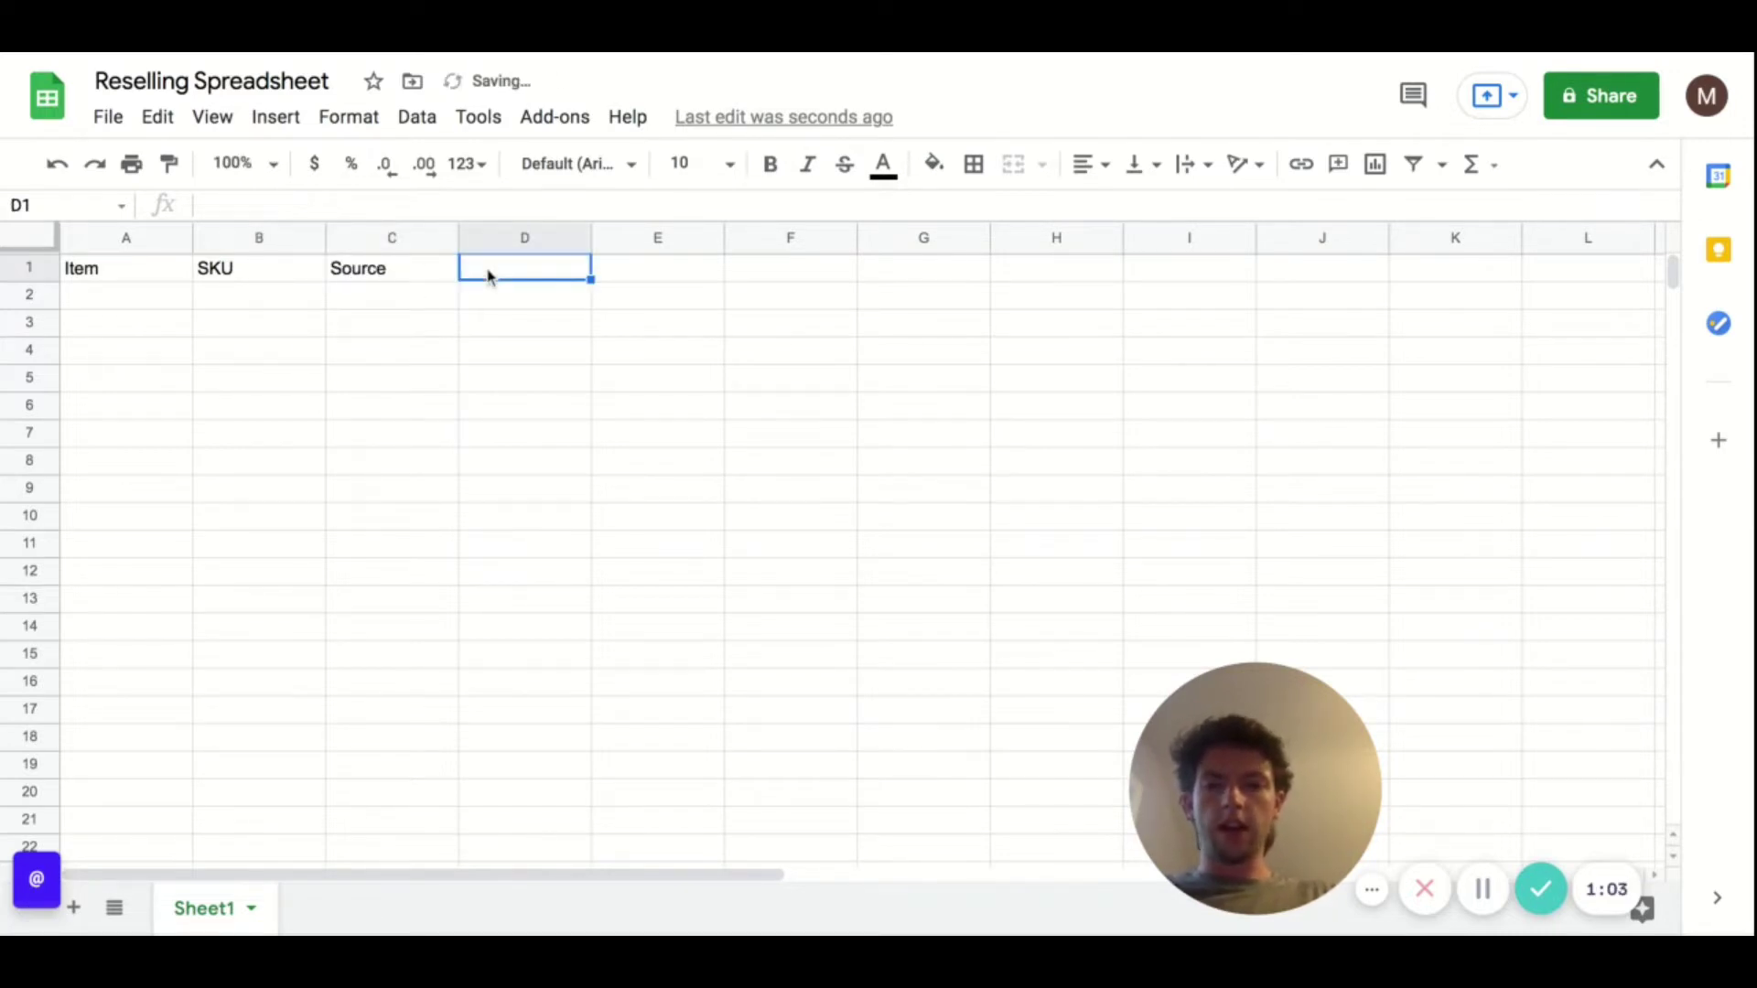
text(Pla)
key(BackSpace)
key(BackSpace)
text(latform)
click(620, 270)
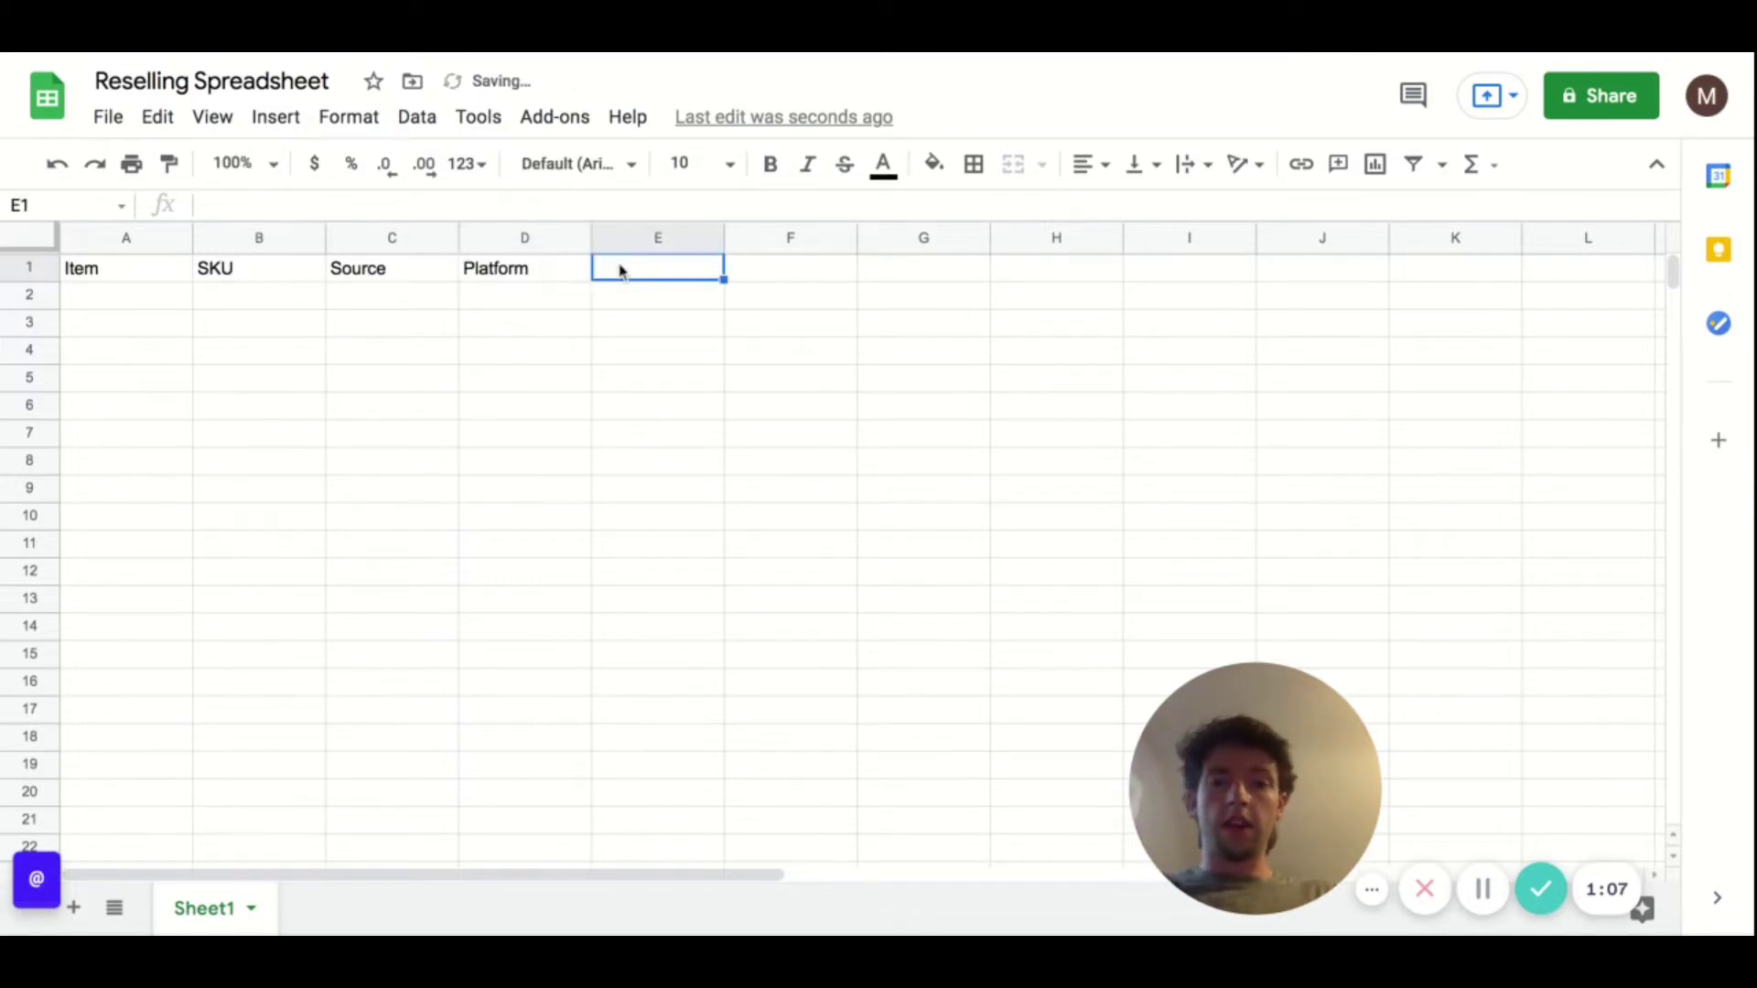
text(Sale Price)
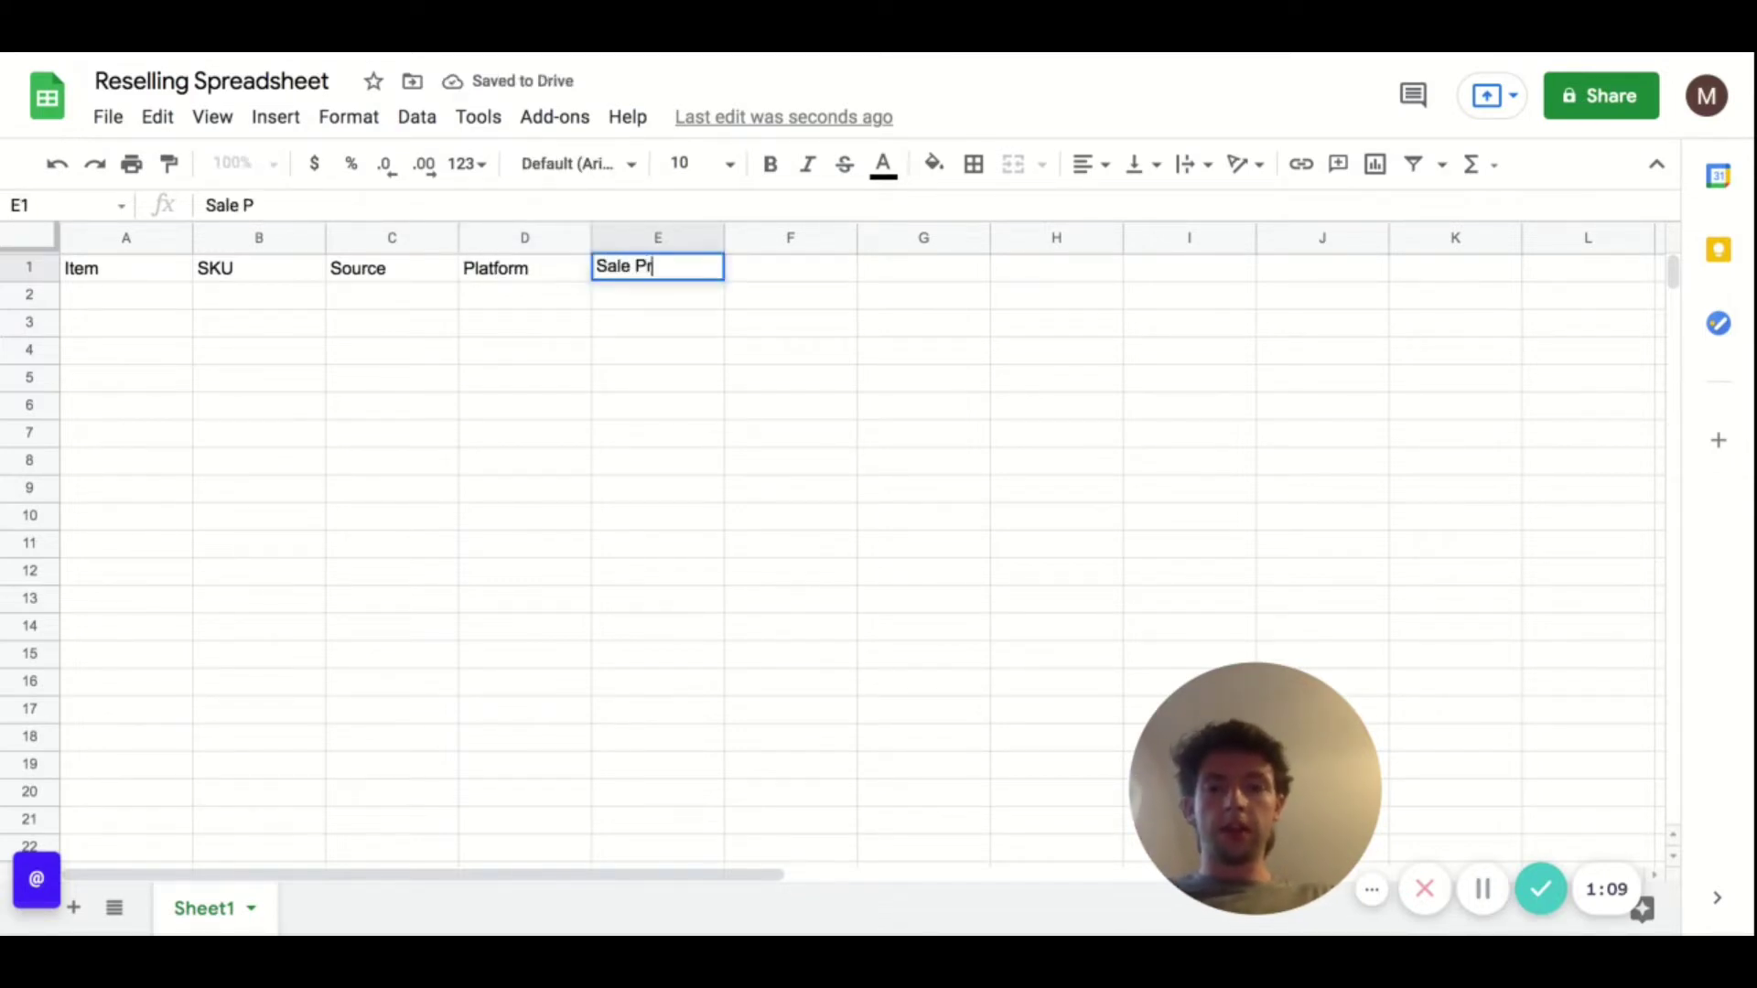
click(746, 285)
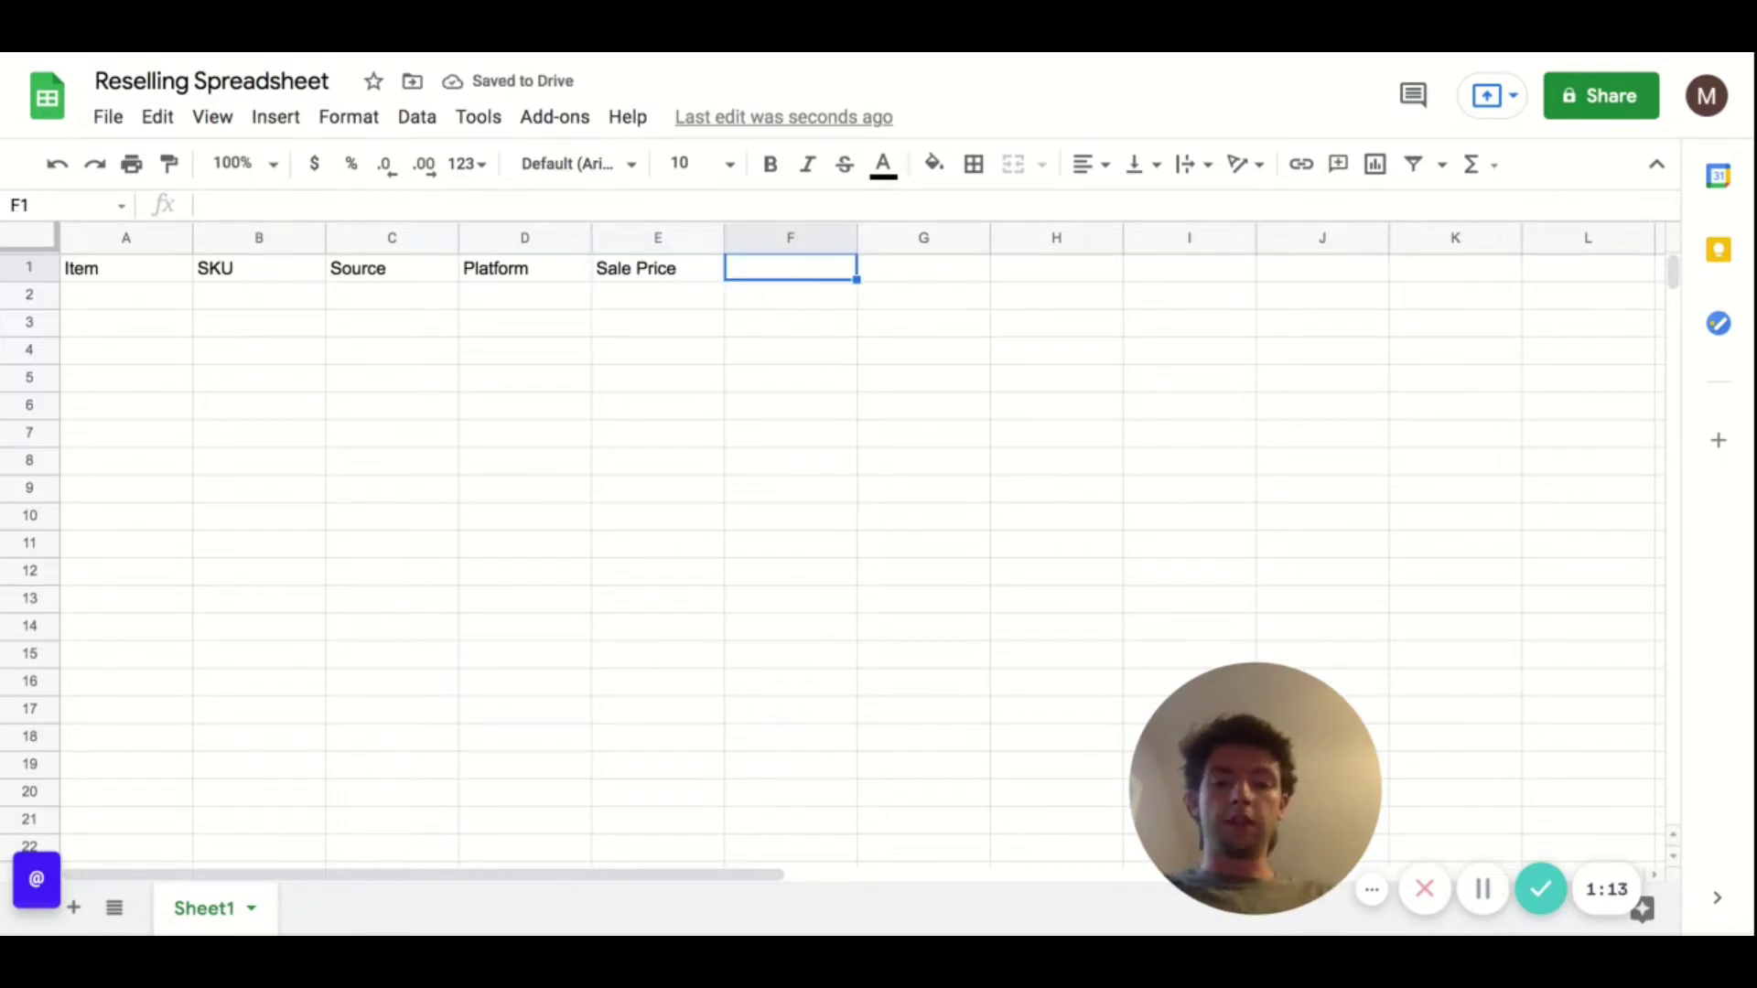
Step: Enter headers Shipping/Fees, Sale minus fees, Buy Cost, Profit, ROI and Date in F1 through K1
text(Shipping?)
key(BackSpace)
text(/Fees)
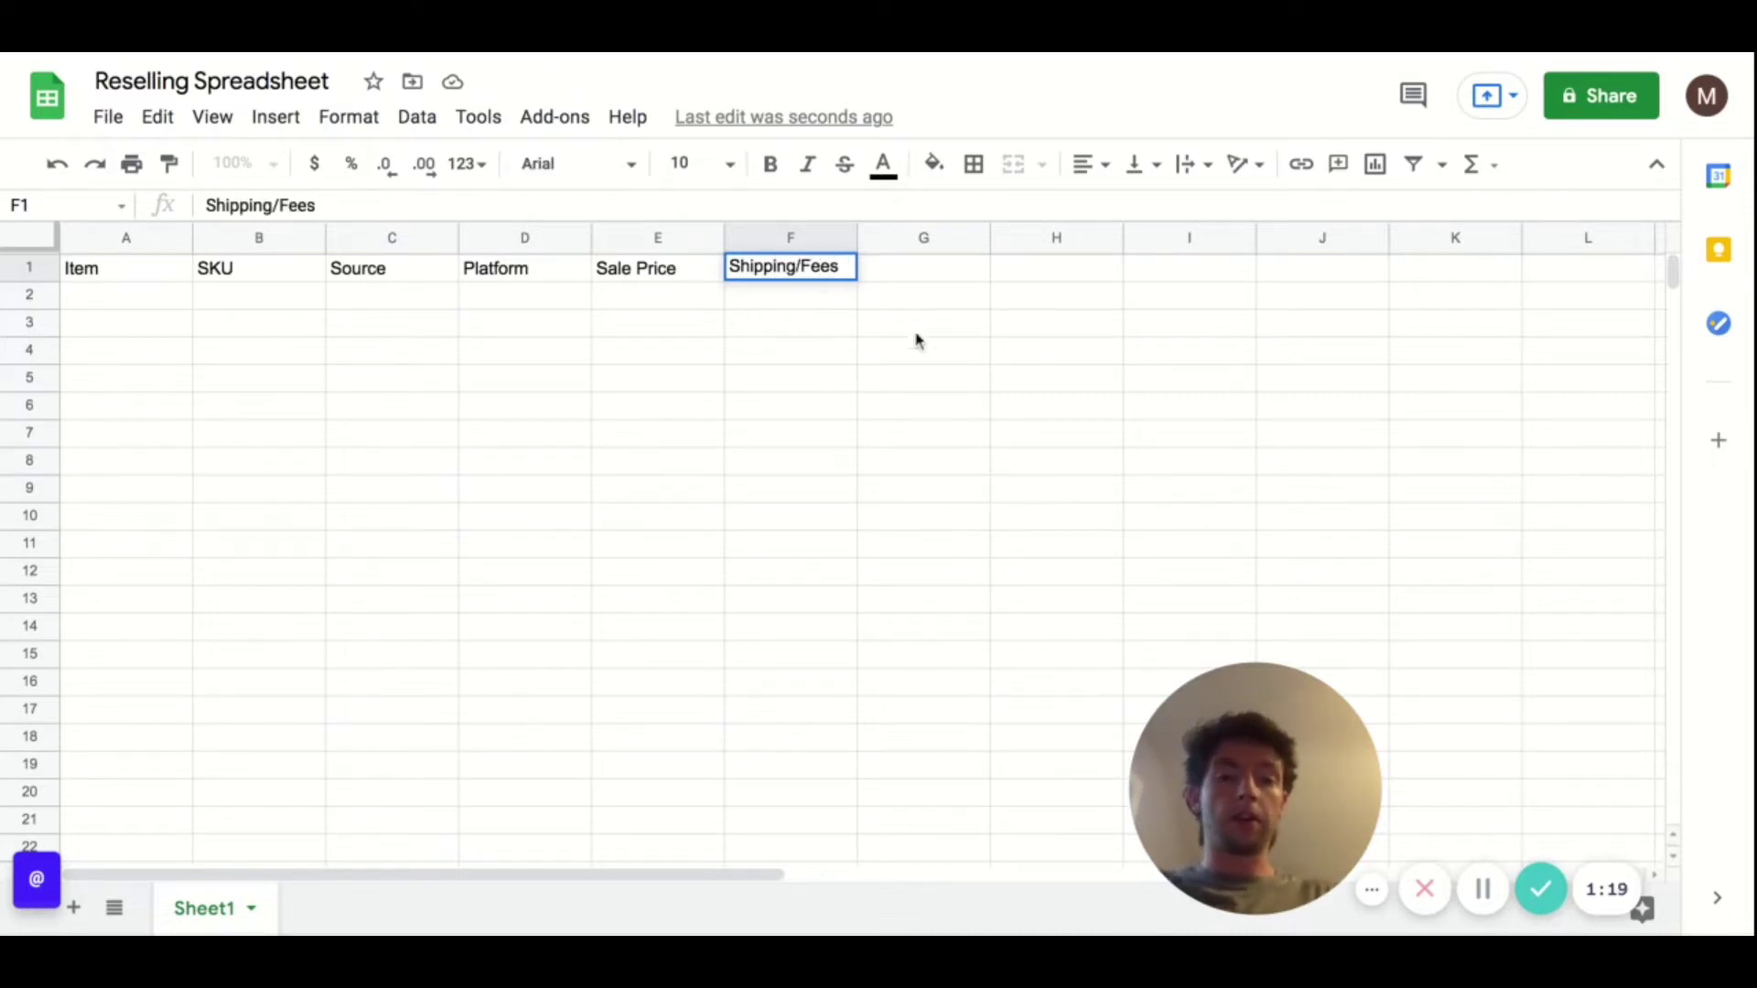
click(910, 331)
click(851, 276)
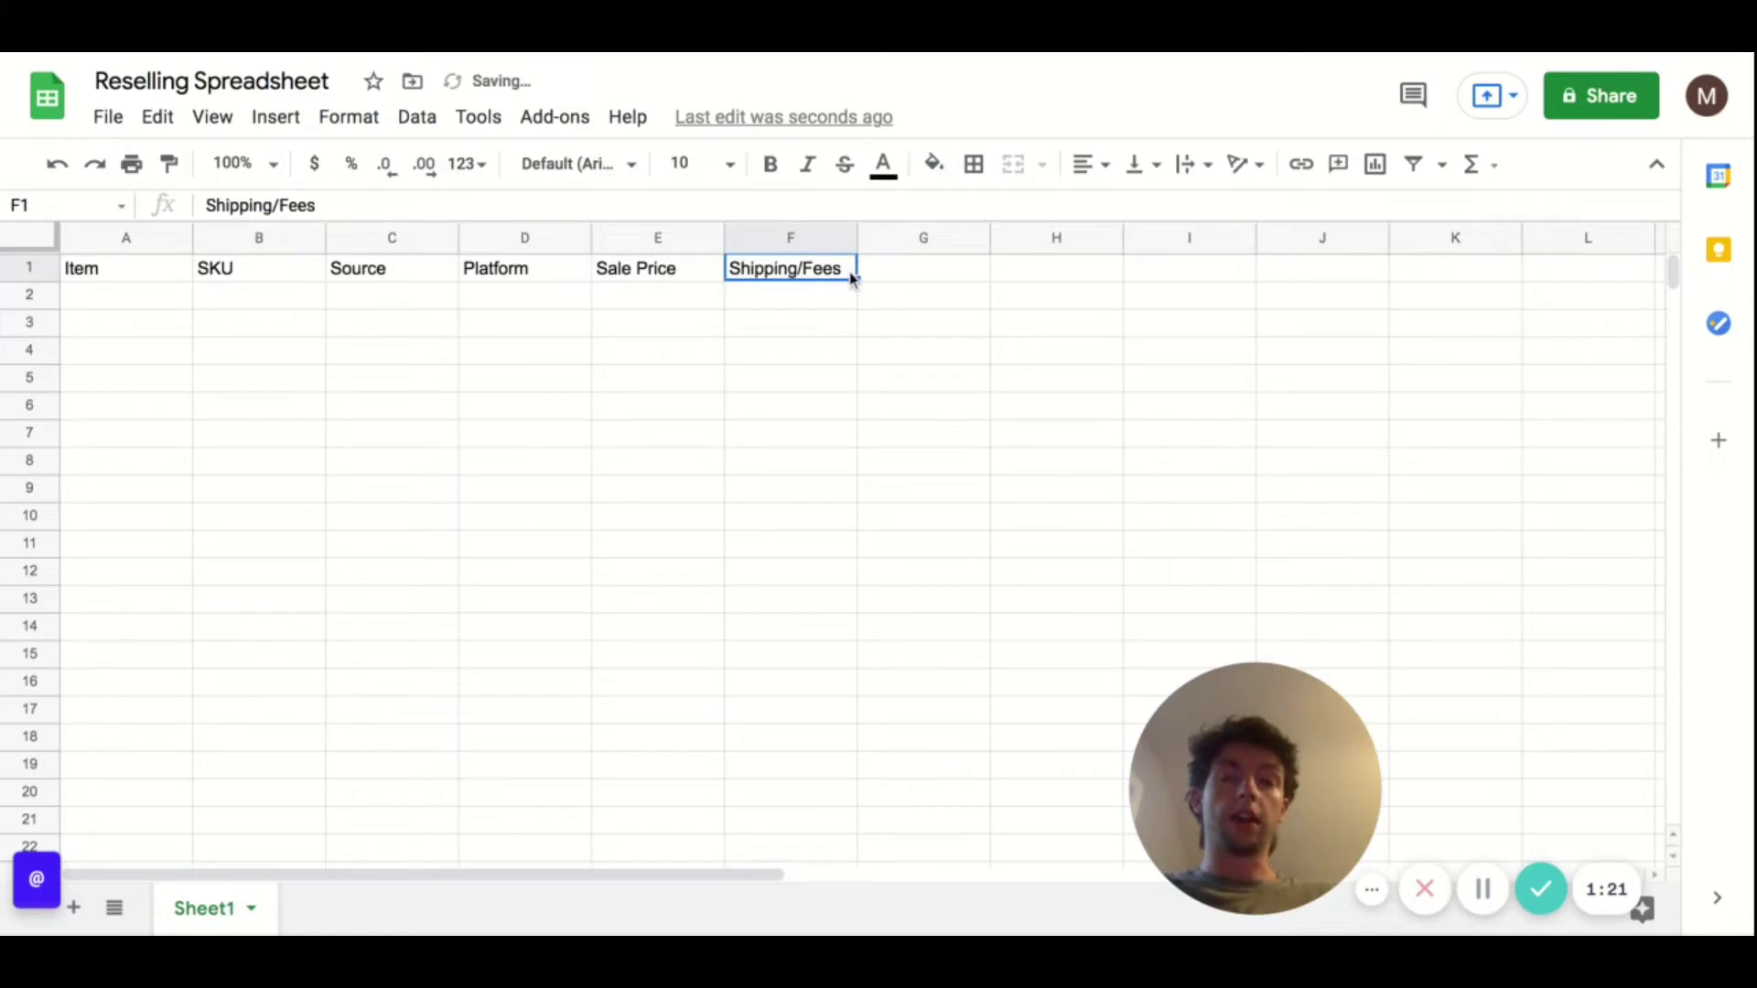
click(915, 280)
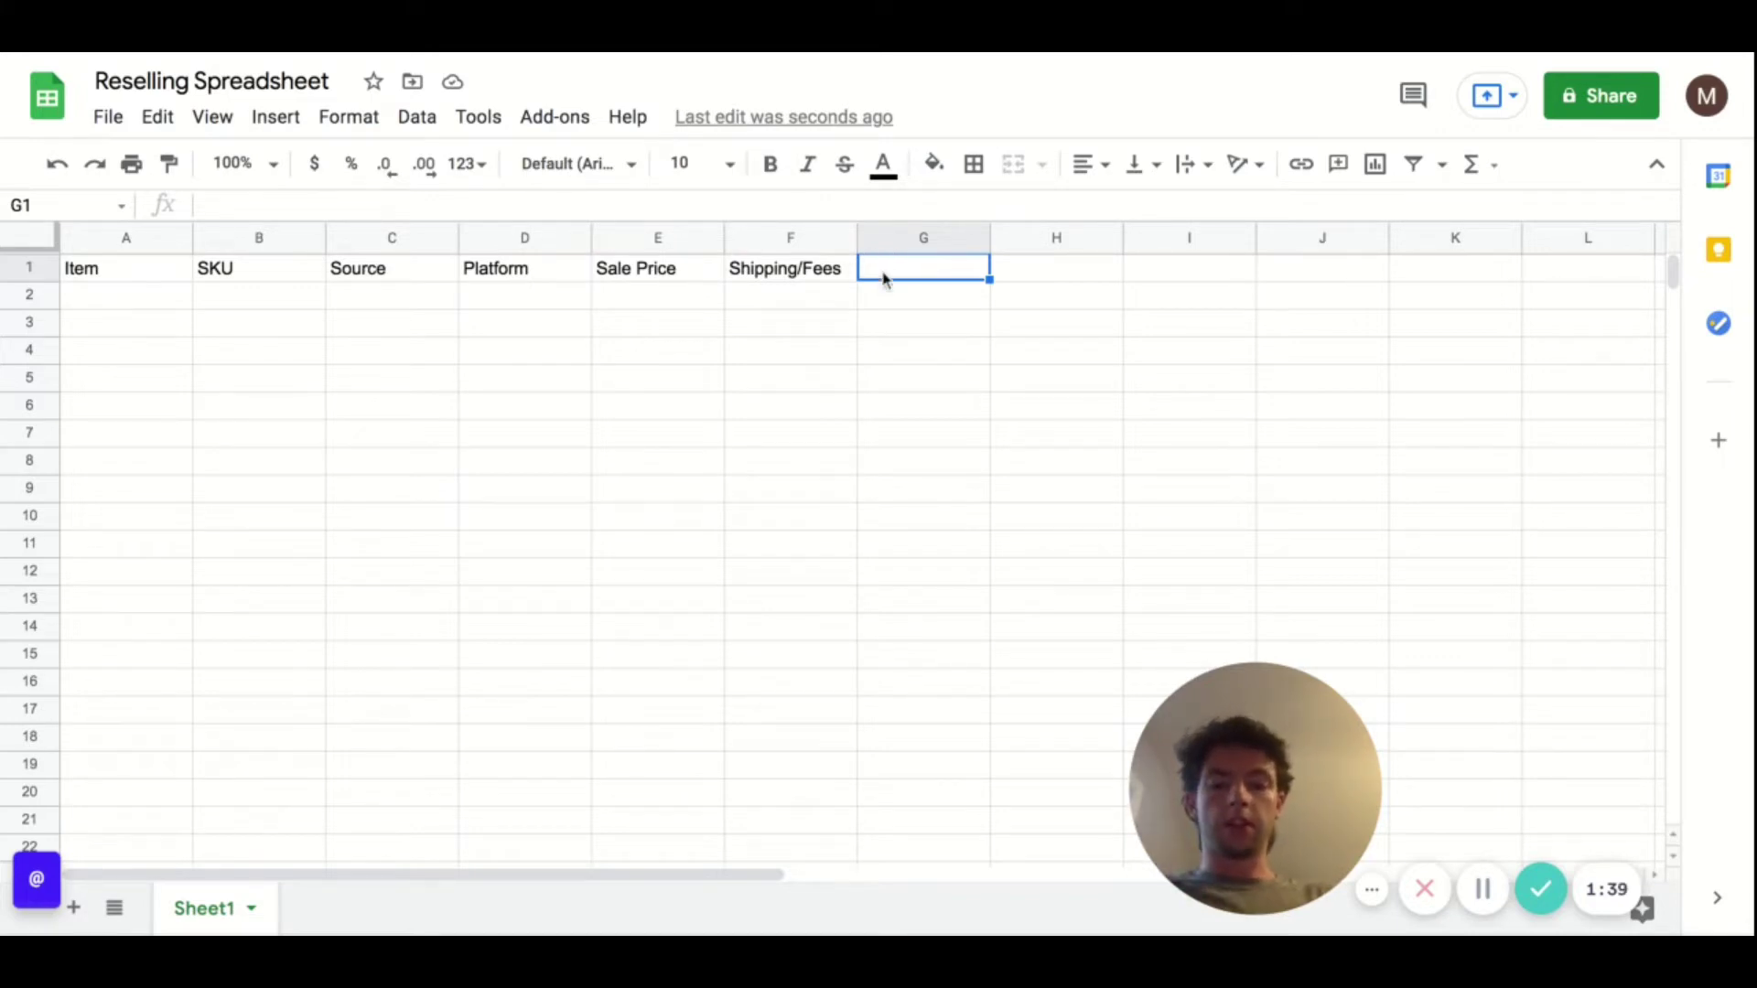
text(Sale minus fees)
click(1027, 272)
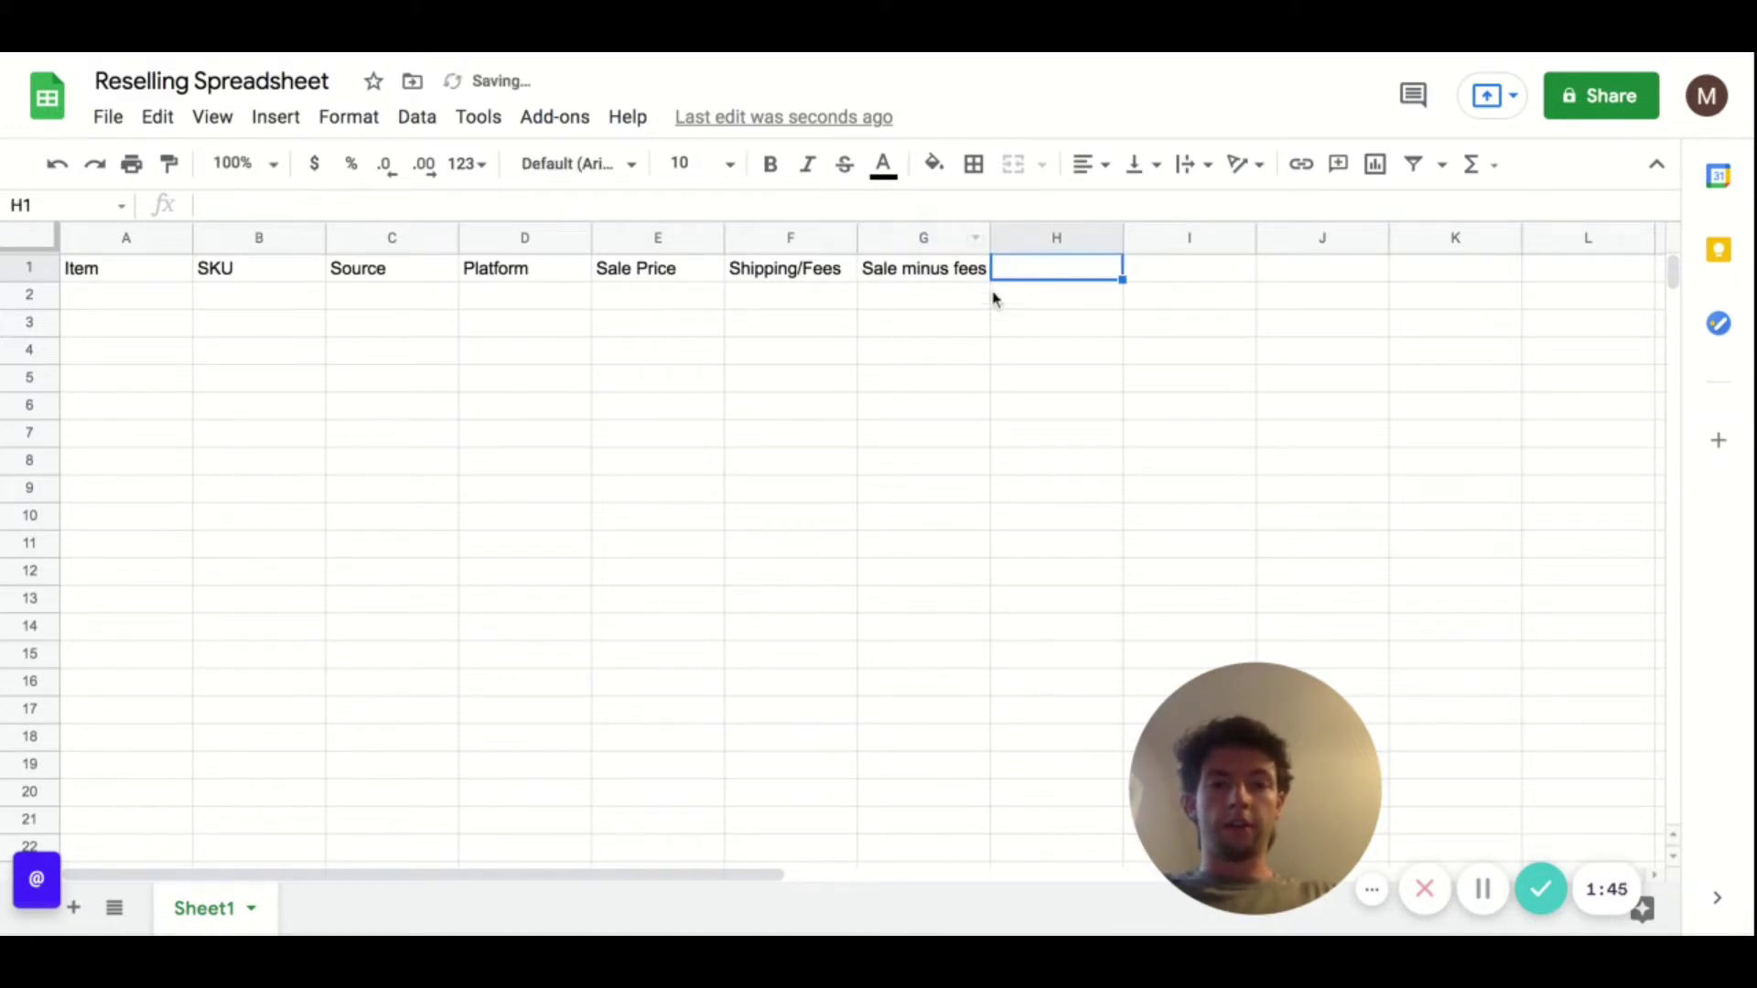
text(Buy Cost)
click(1167, 271)
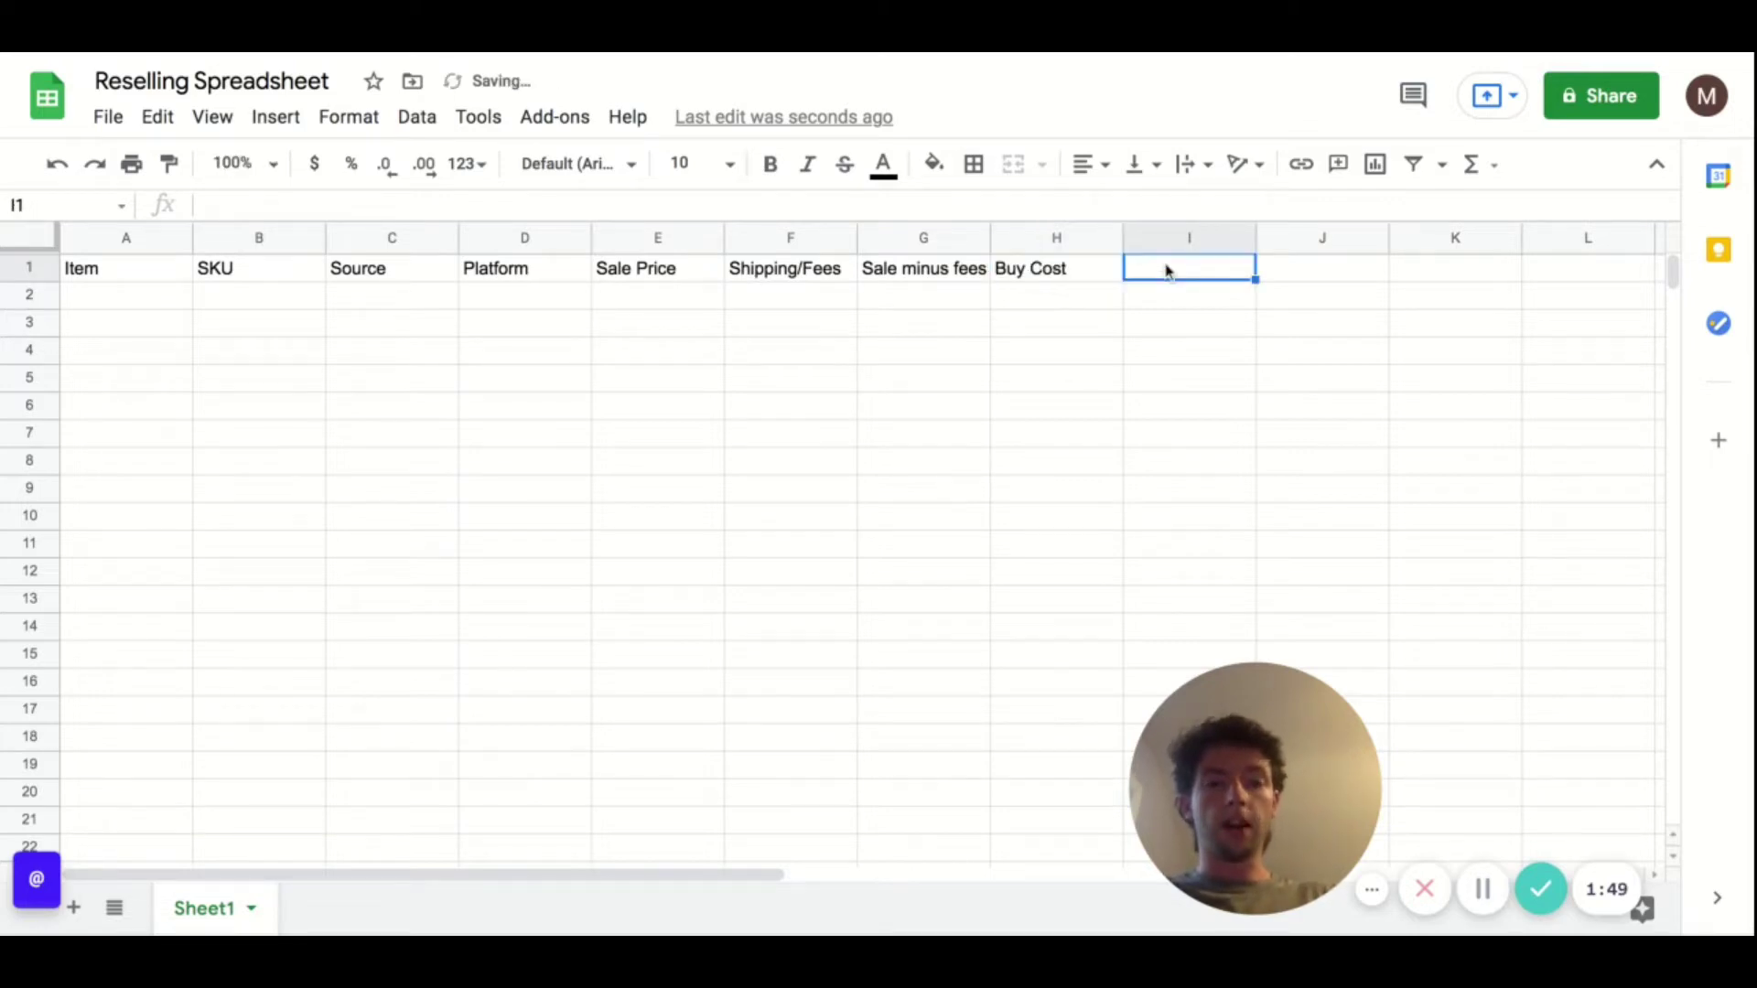
text(Profit)
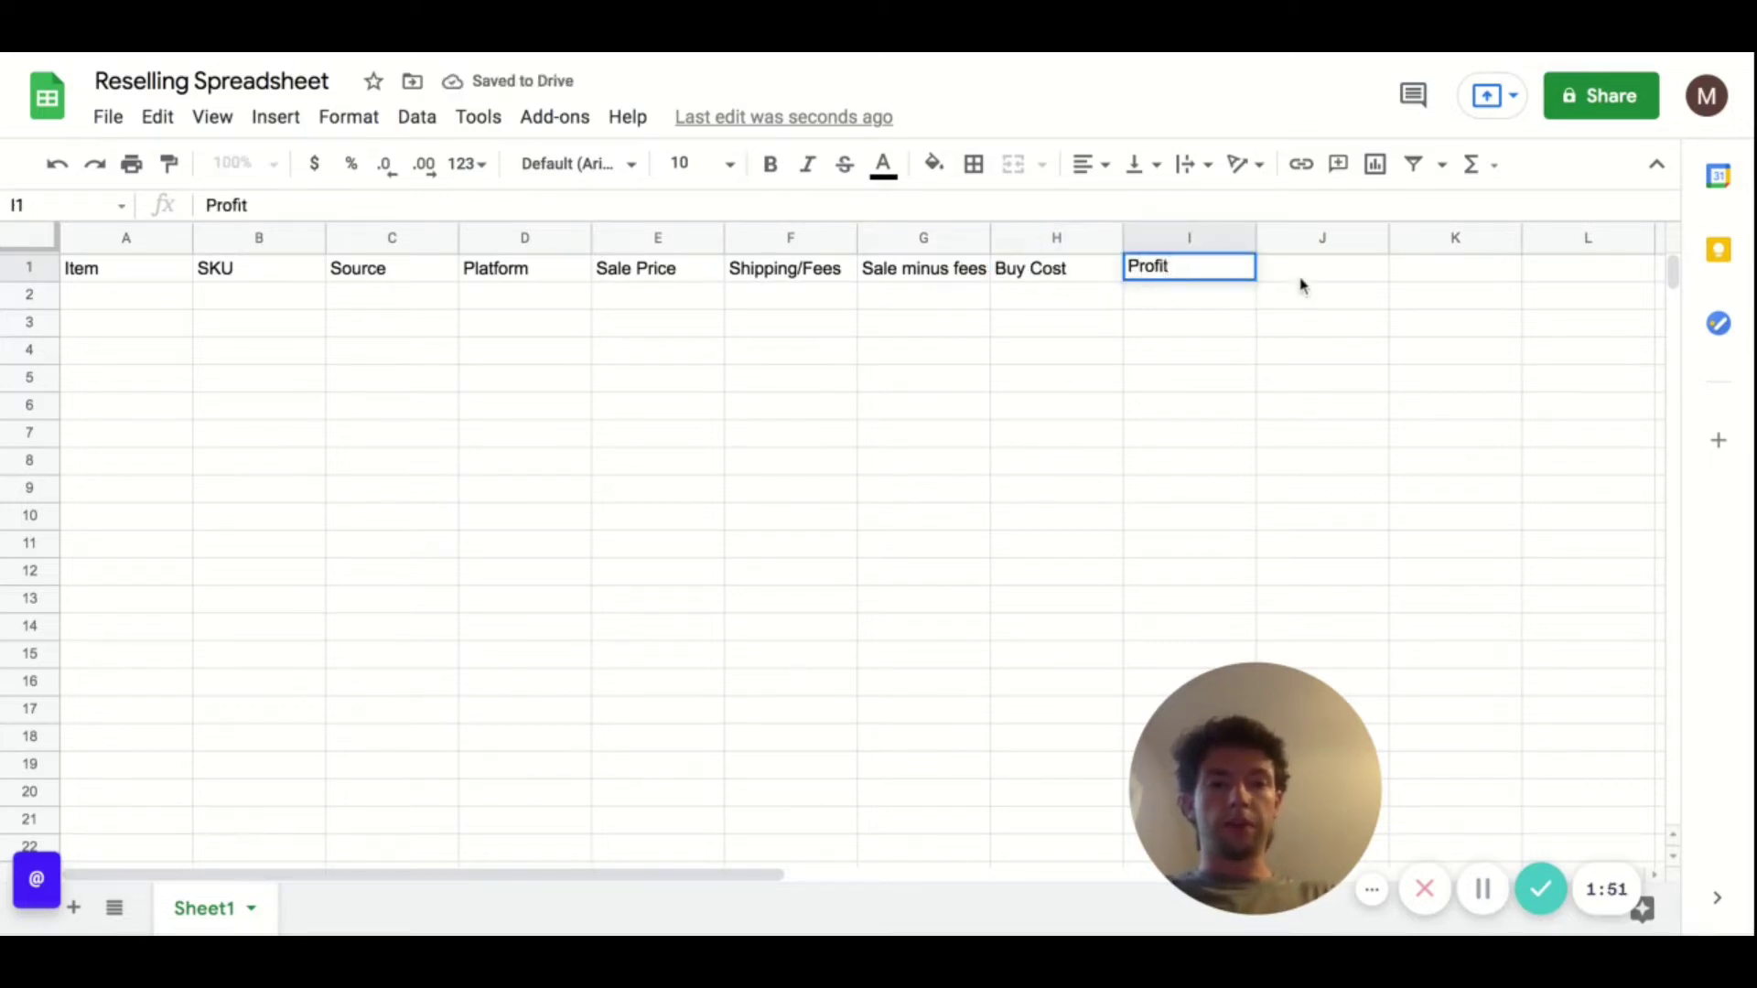
click(1302, 282)
text(ROI)
click(1423, 276)
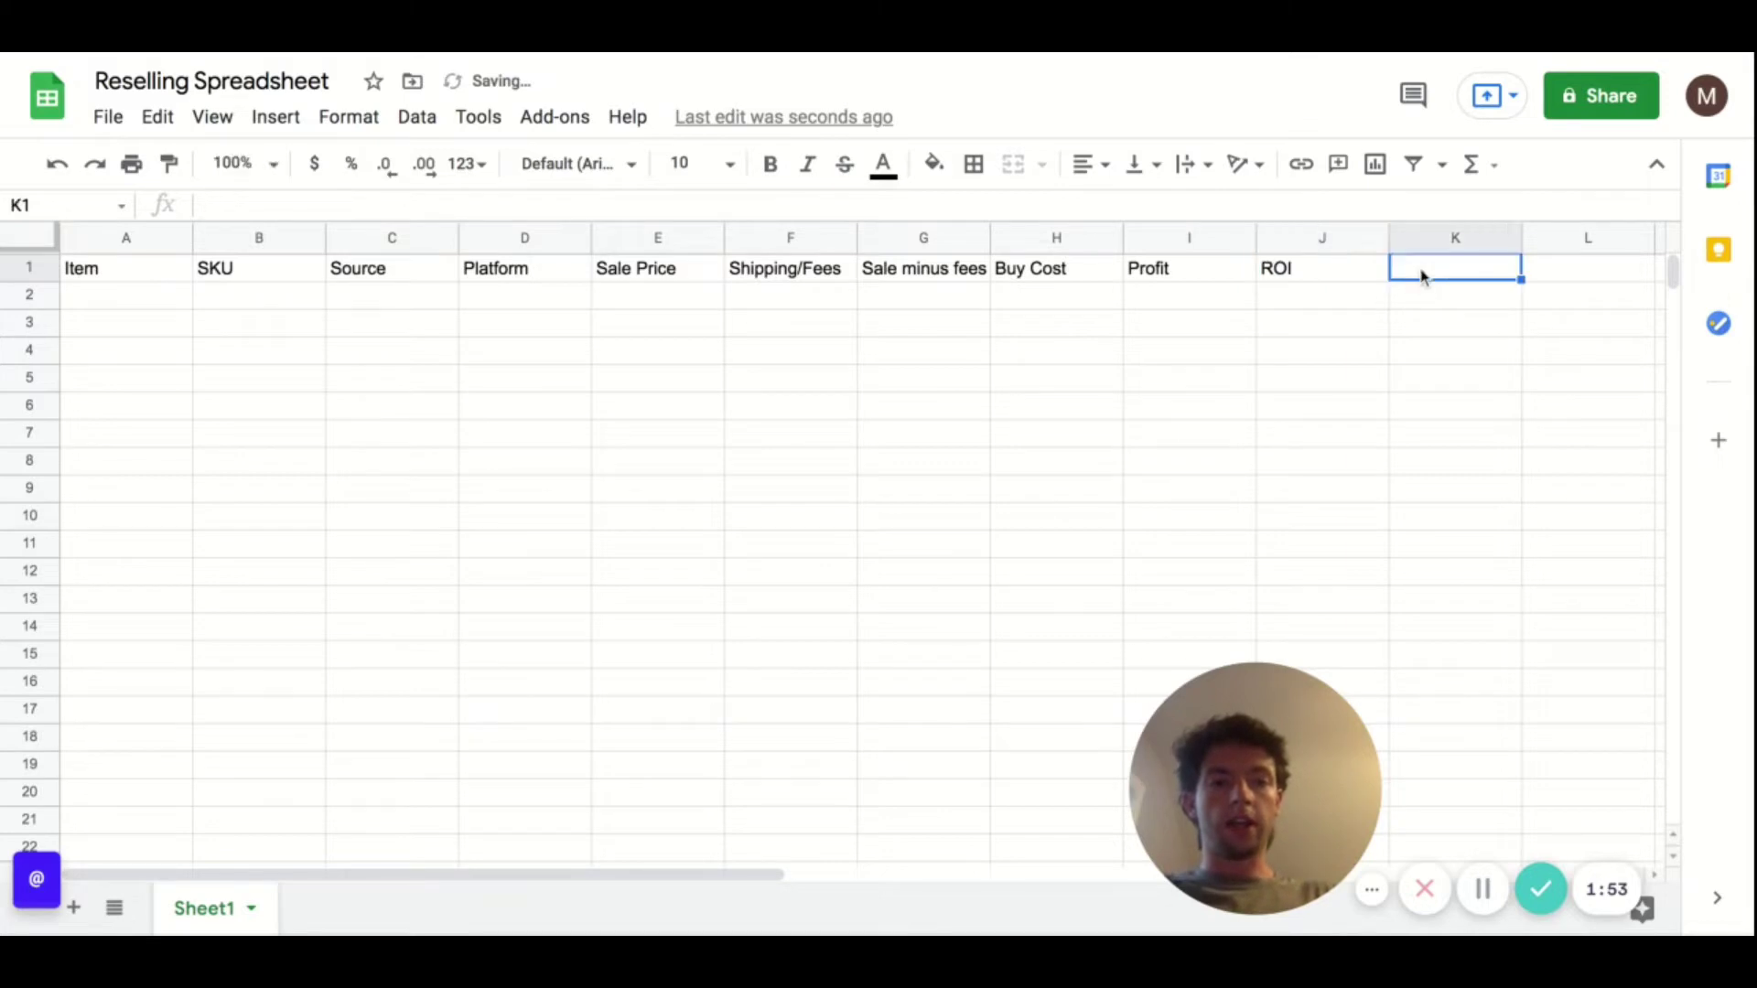
text(Date)
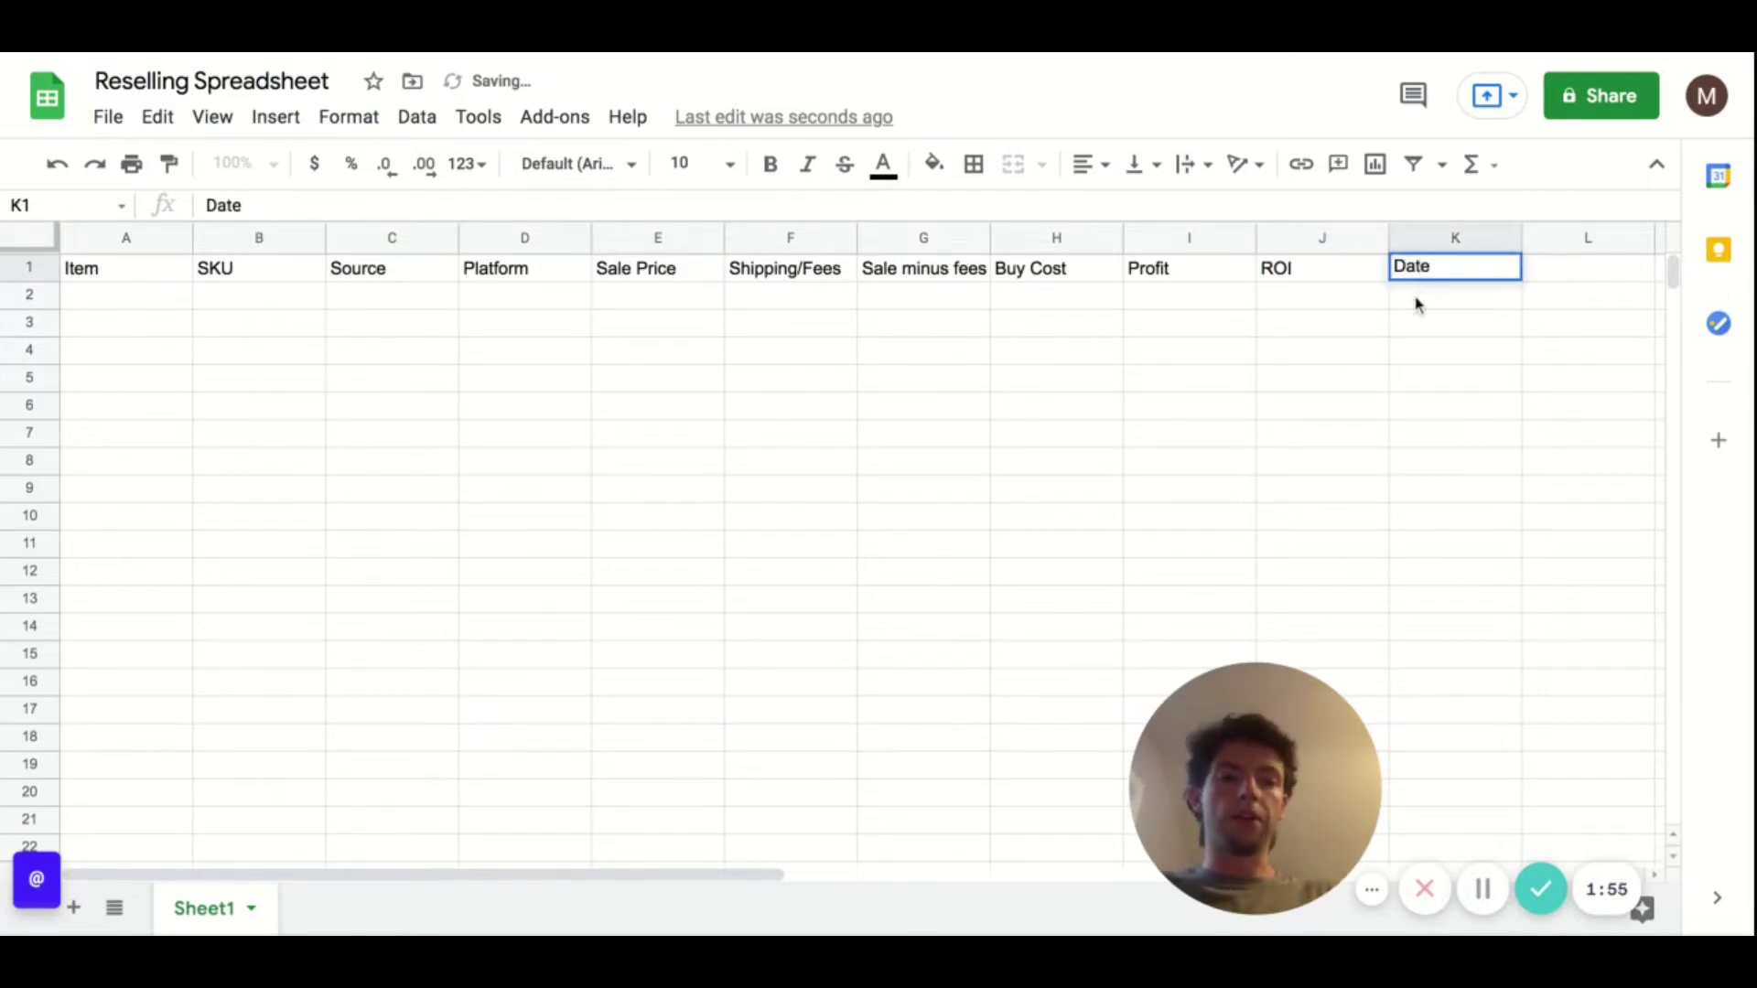
key(Return)
click(162, 296)
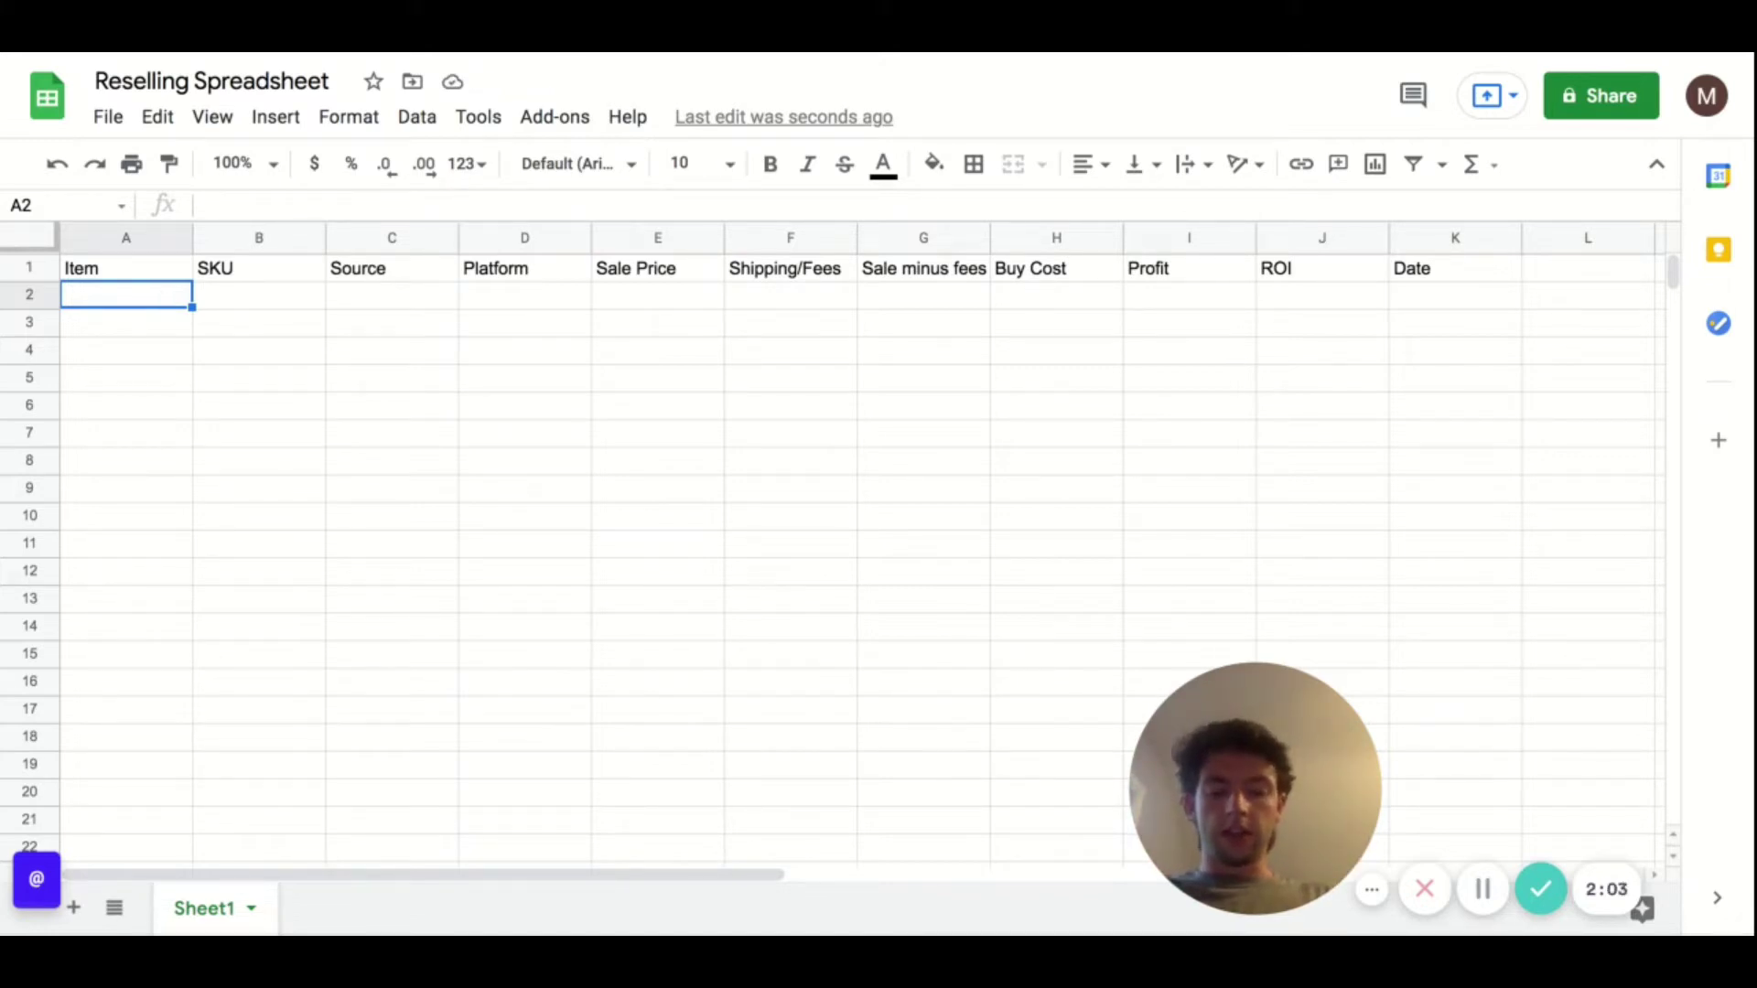
Step: Fill row 2 with Nike shoes, Outlet, StockX, sale price 100 and shipping/fees 9
text(Nike shoes)
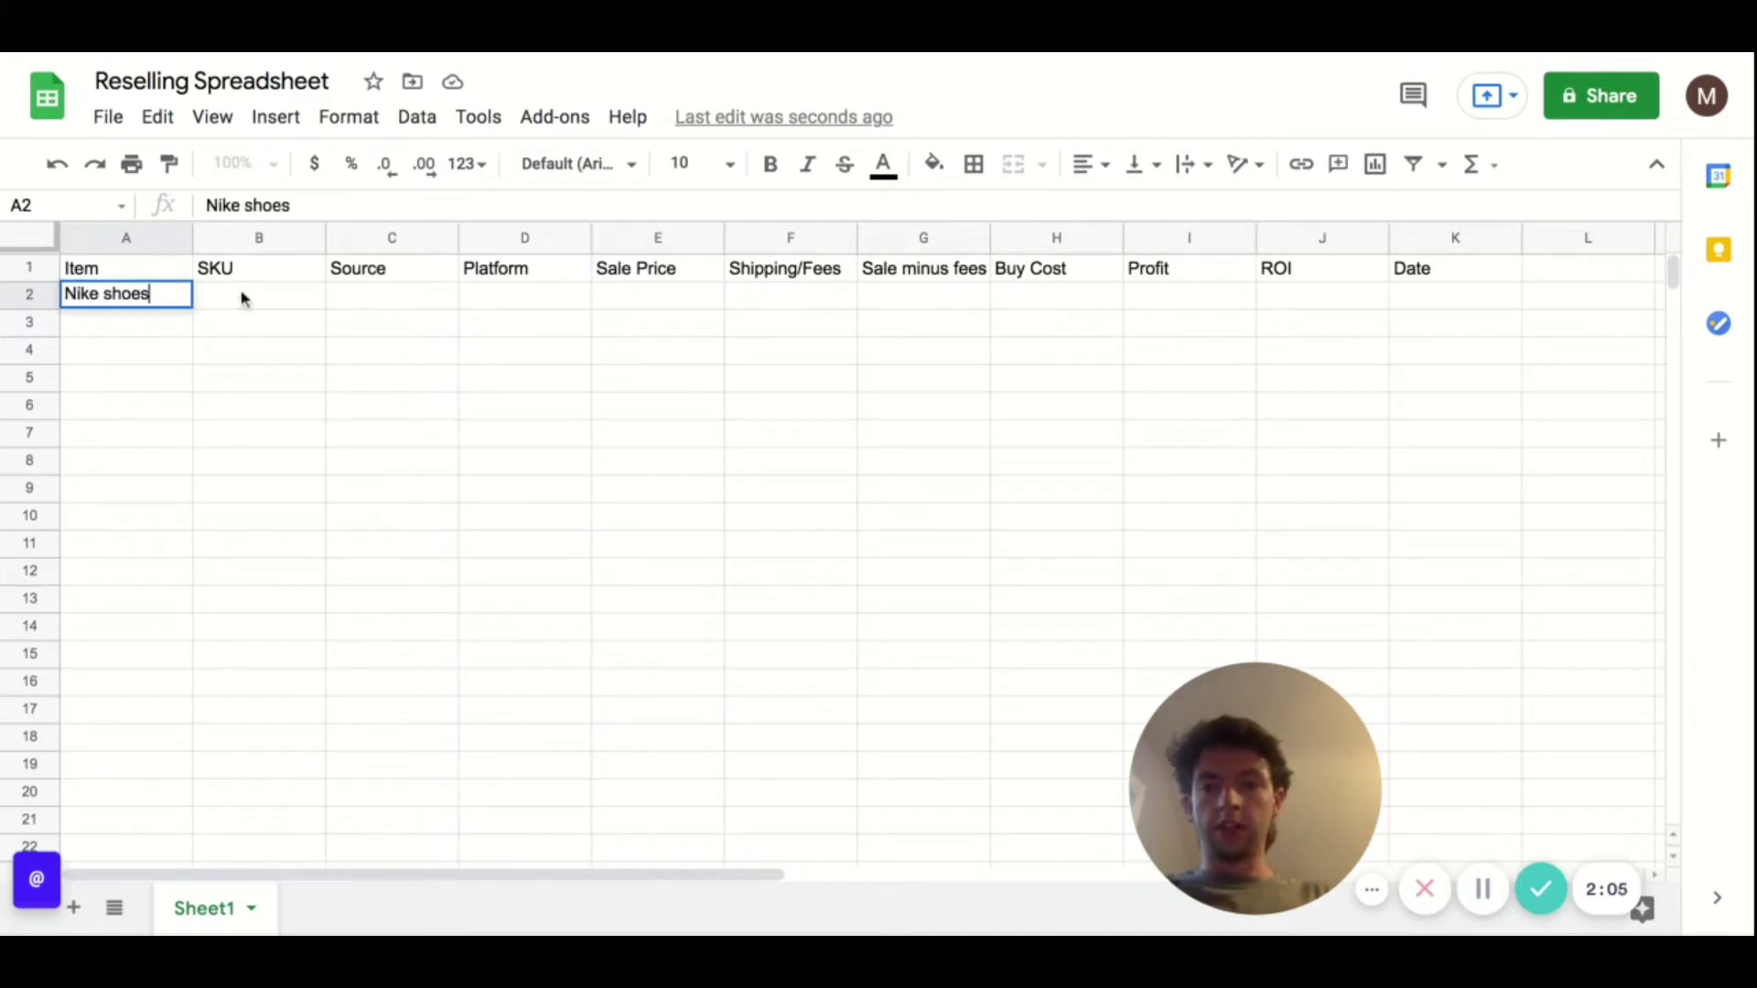
click(244, 298)
click(365, 307)
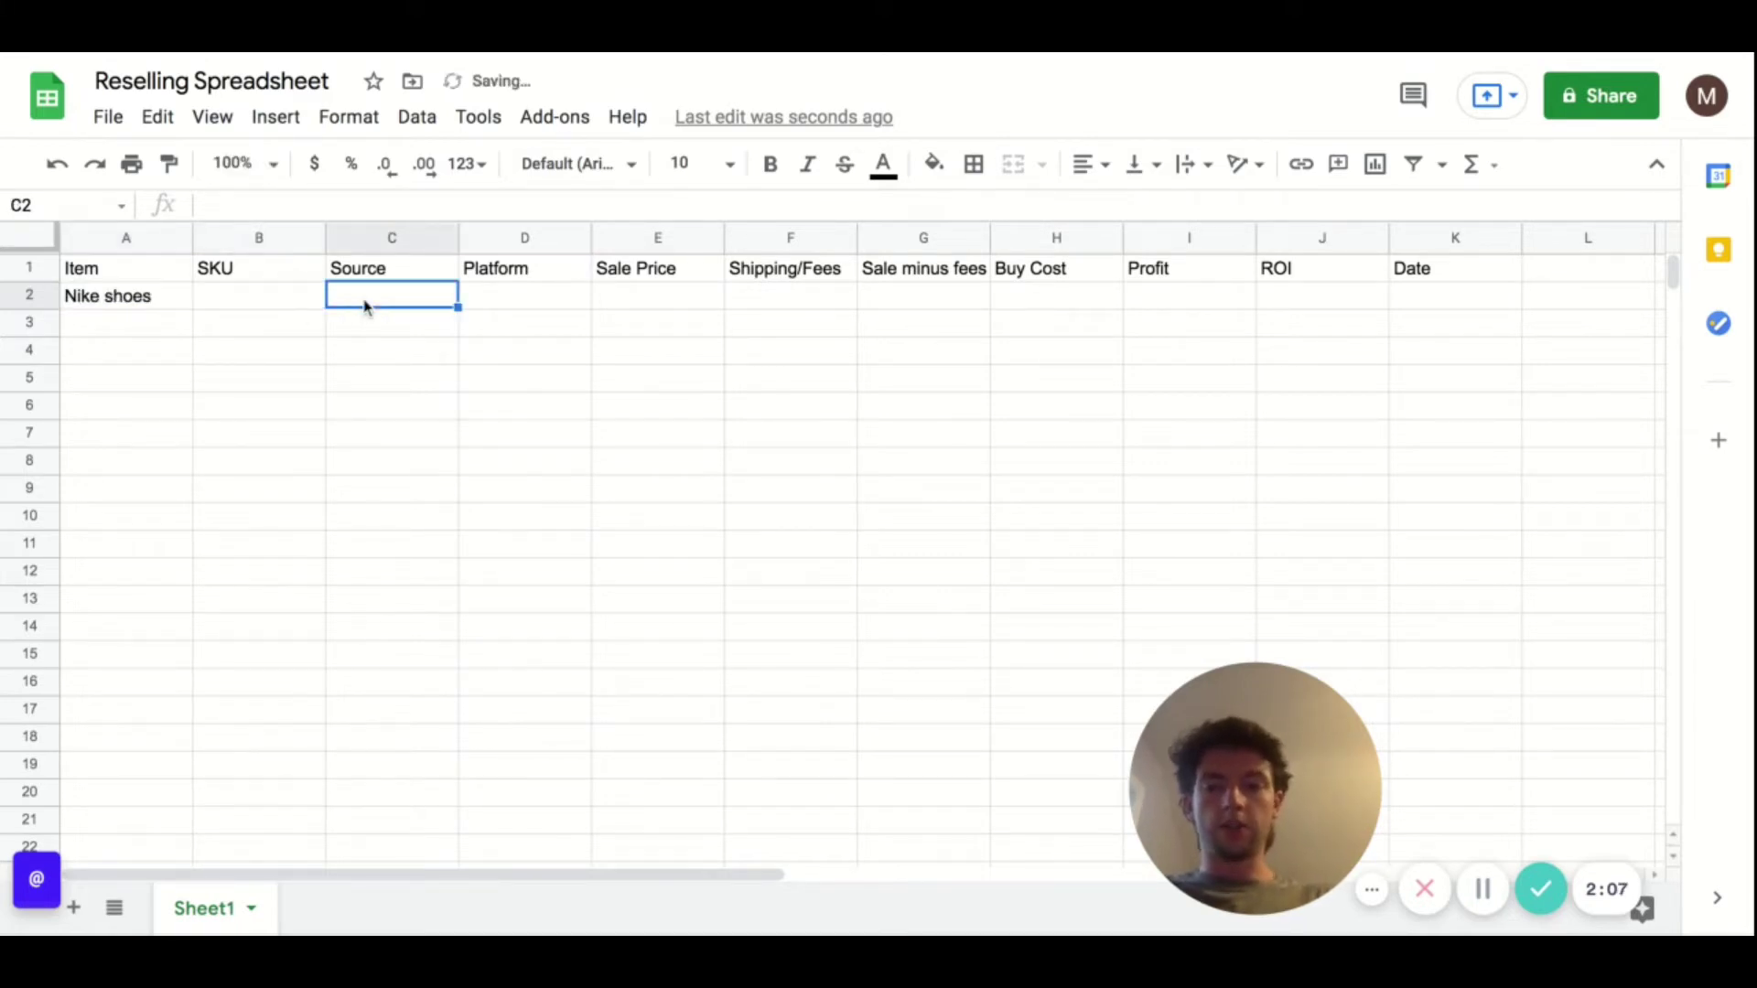
text(Outlet)
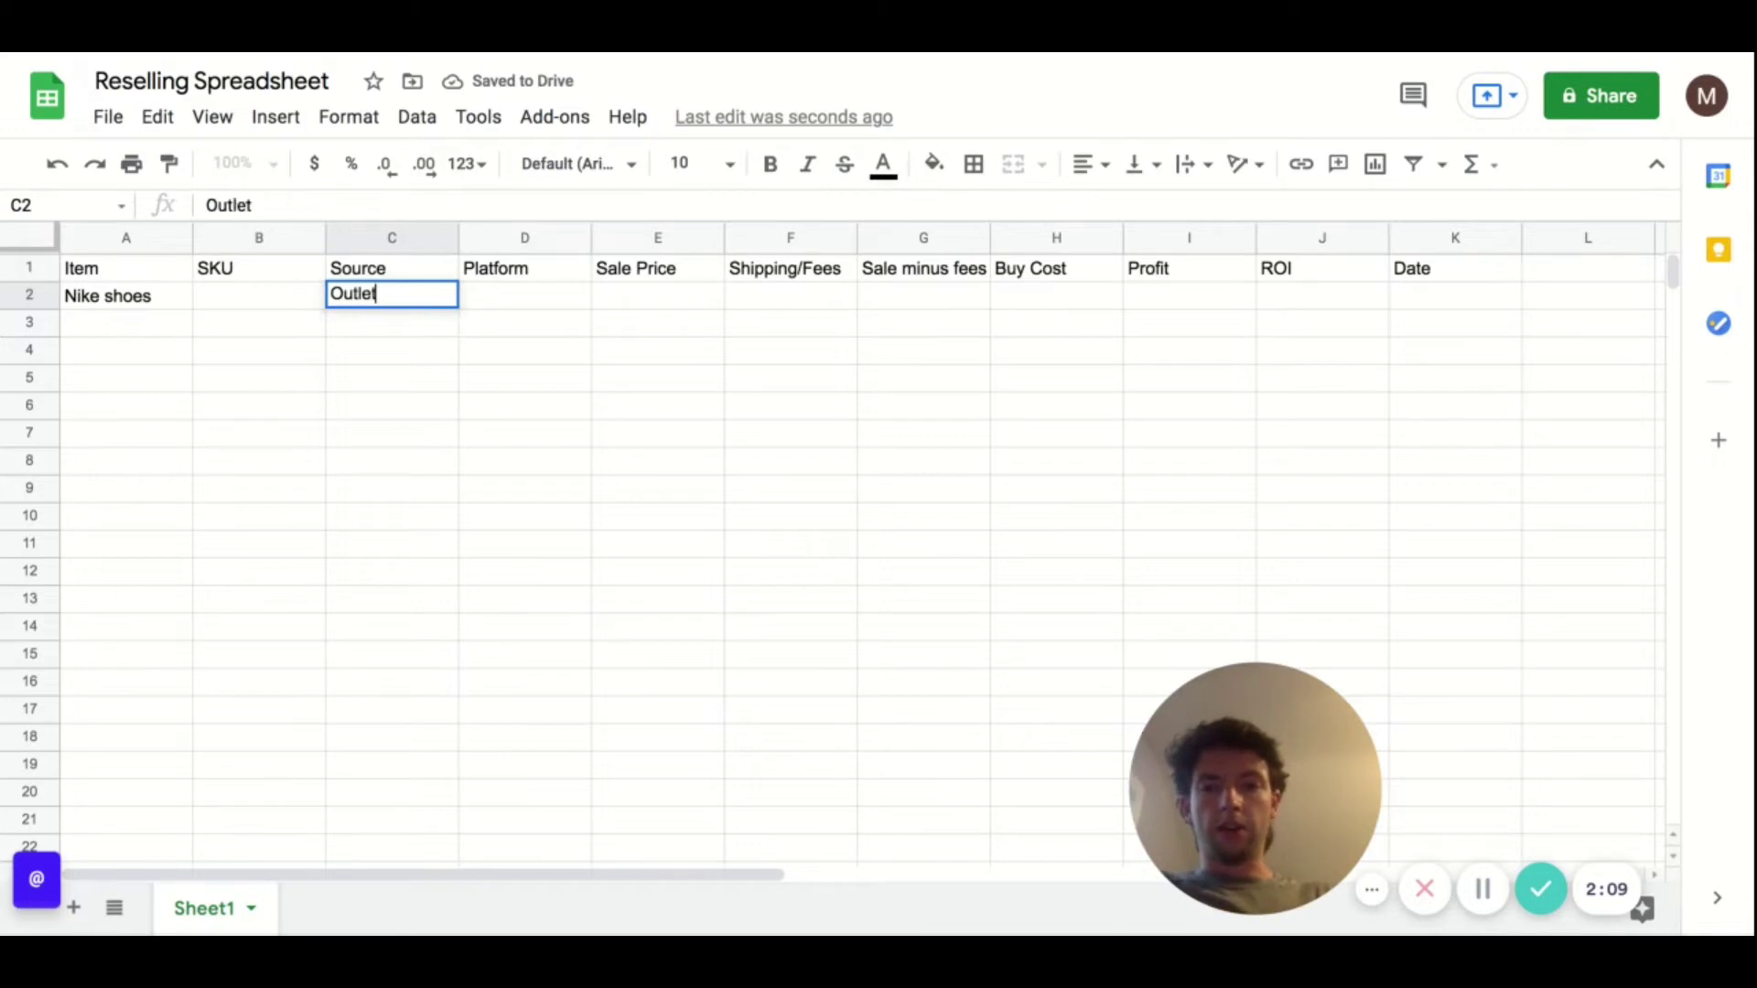
click(476, 307)
text(StockX)
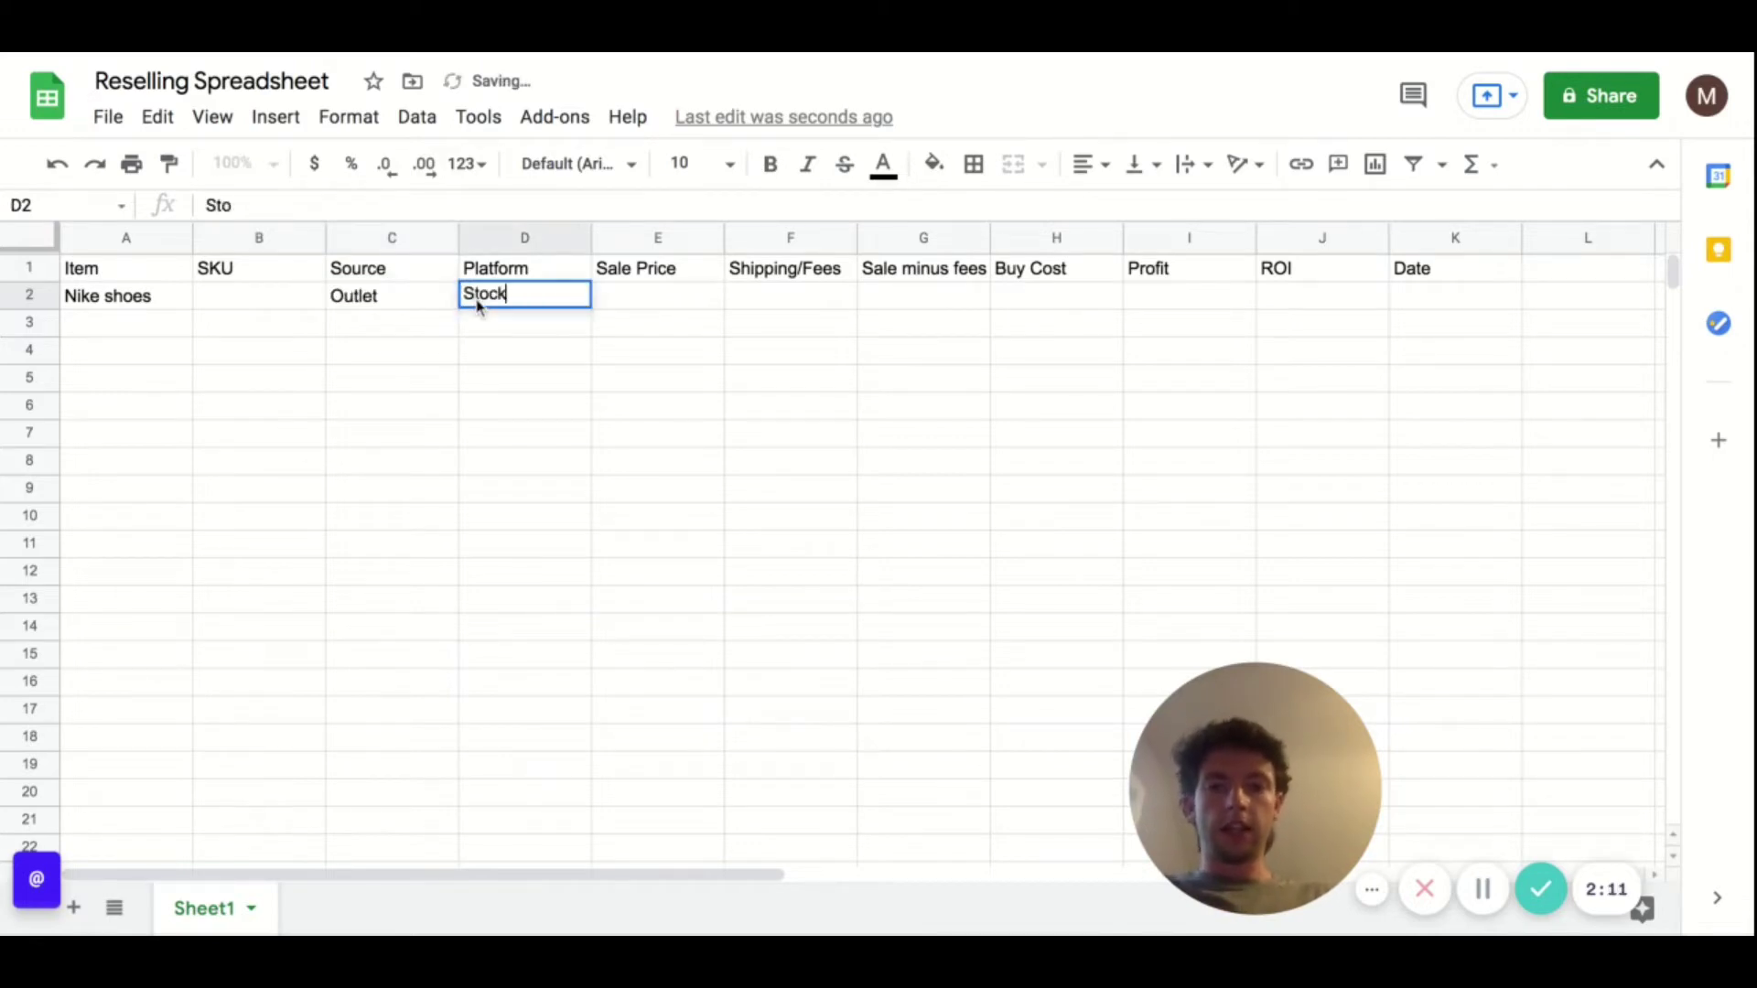
click(619, 307)
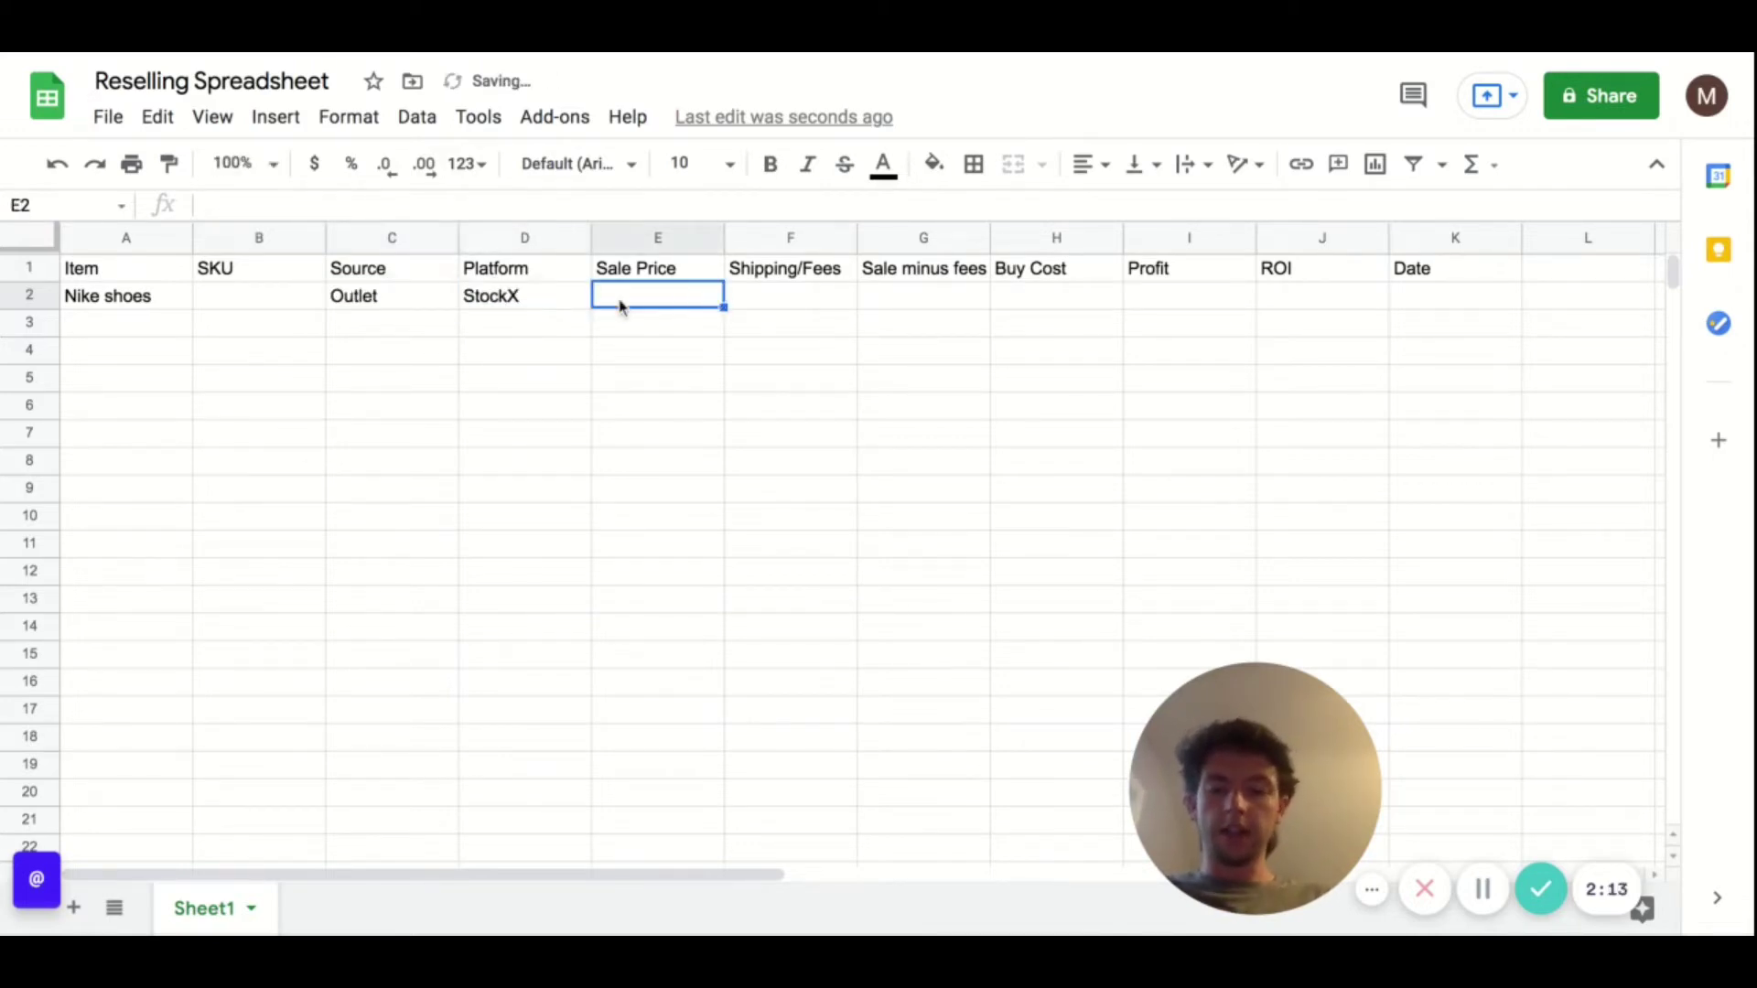
text(100)
key(Return)
click(751, 300)
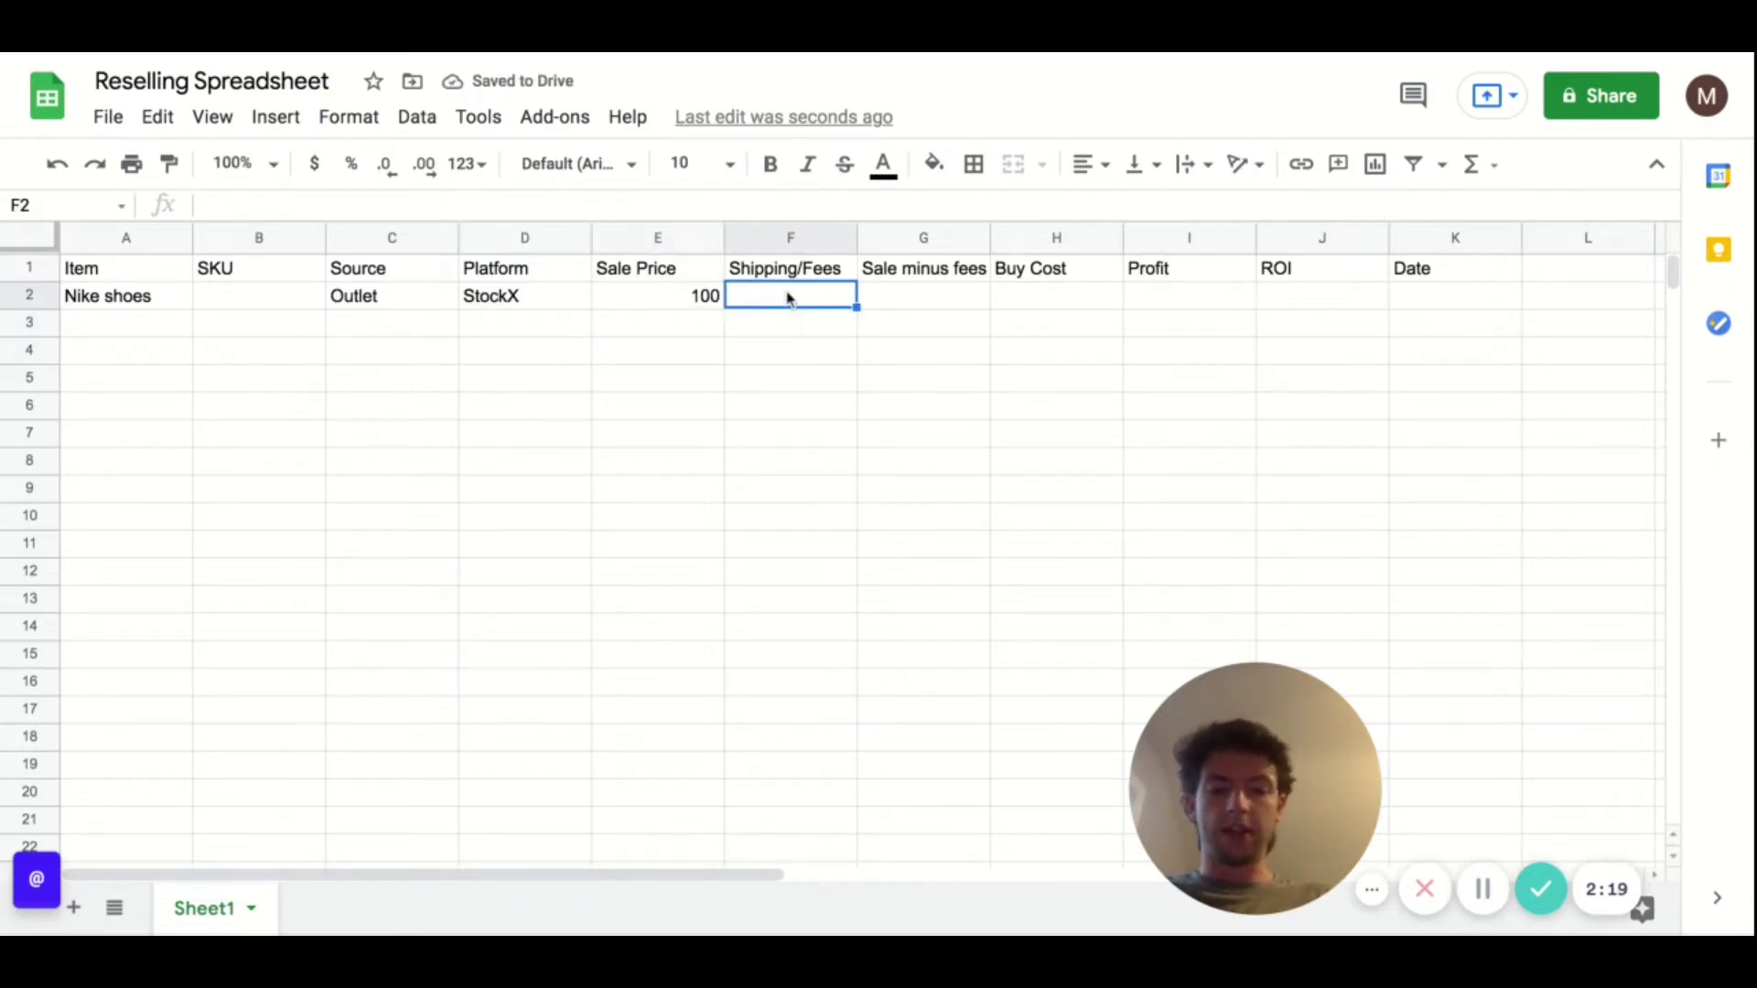
text(9)
key(Return)
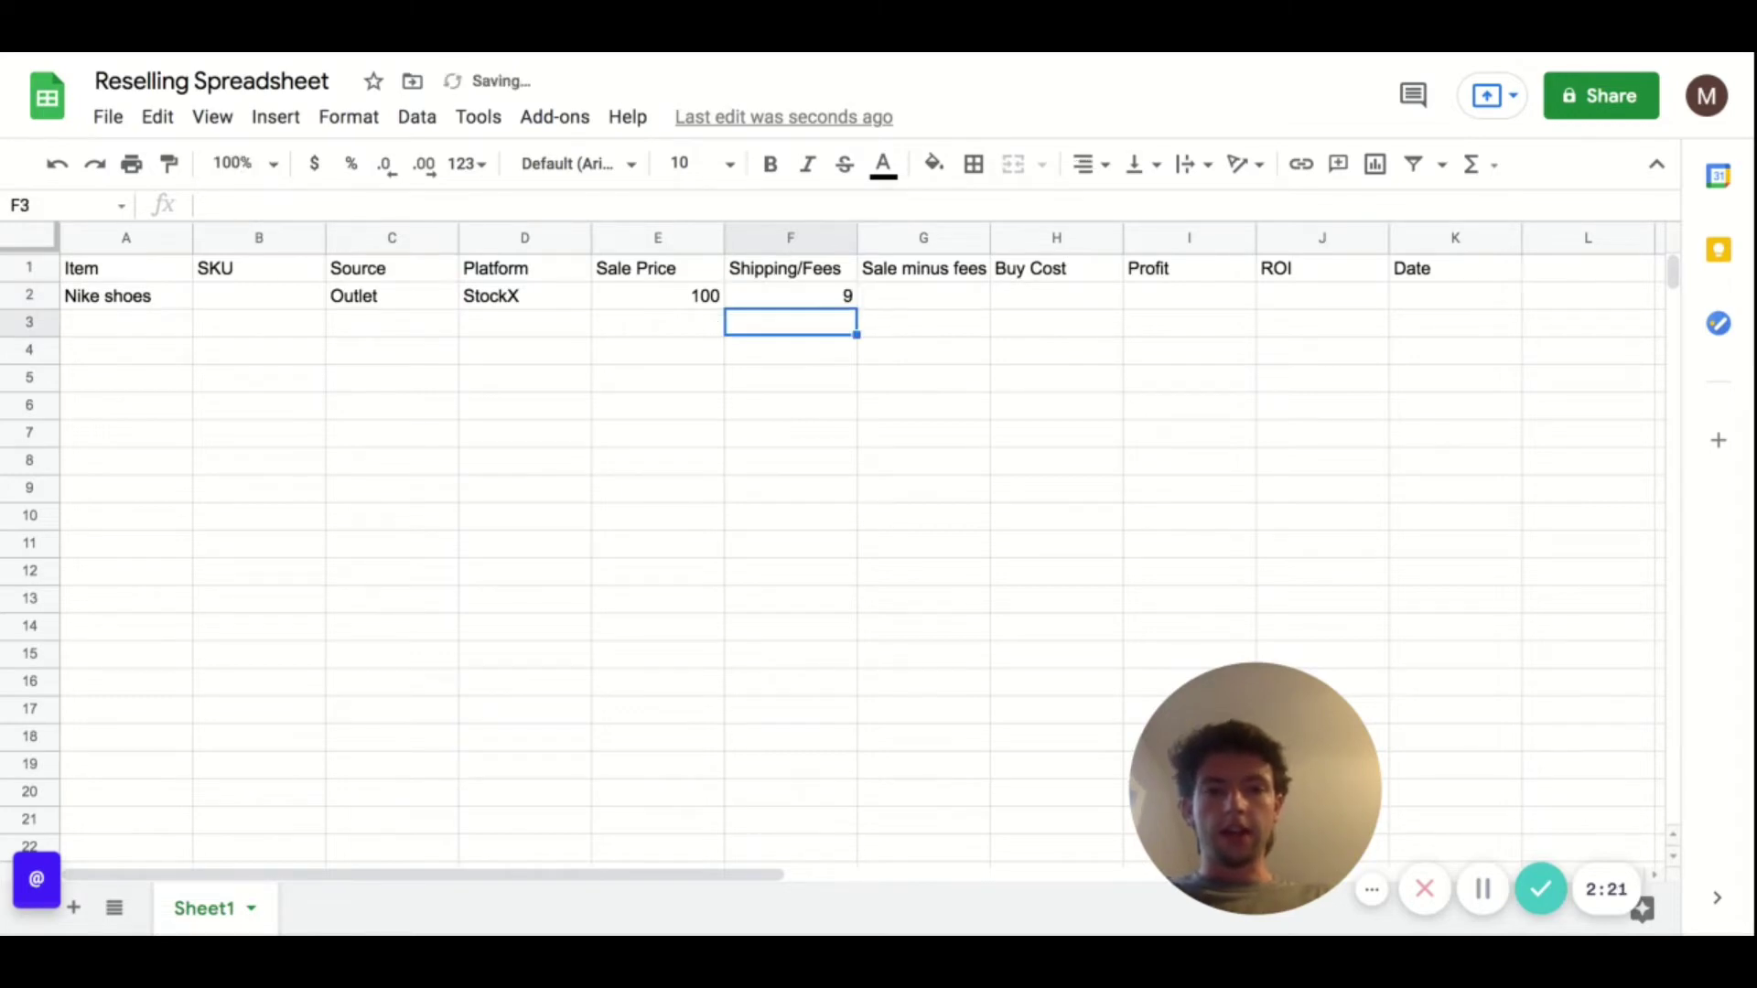
click(894, 299)
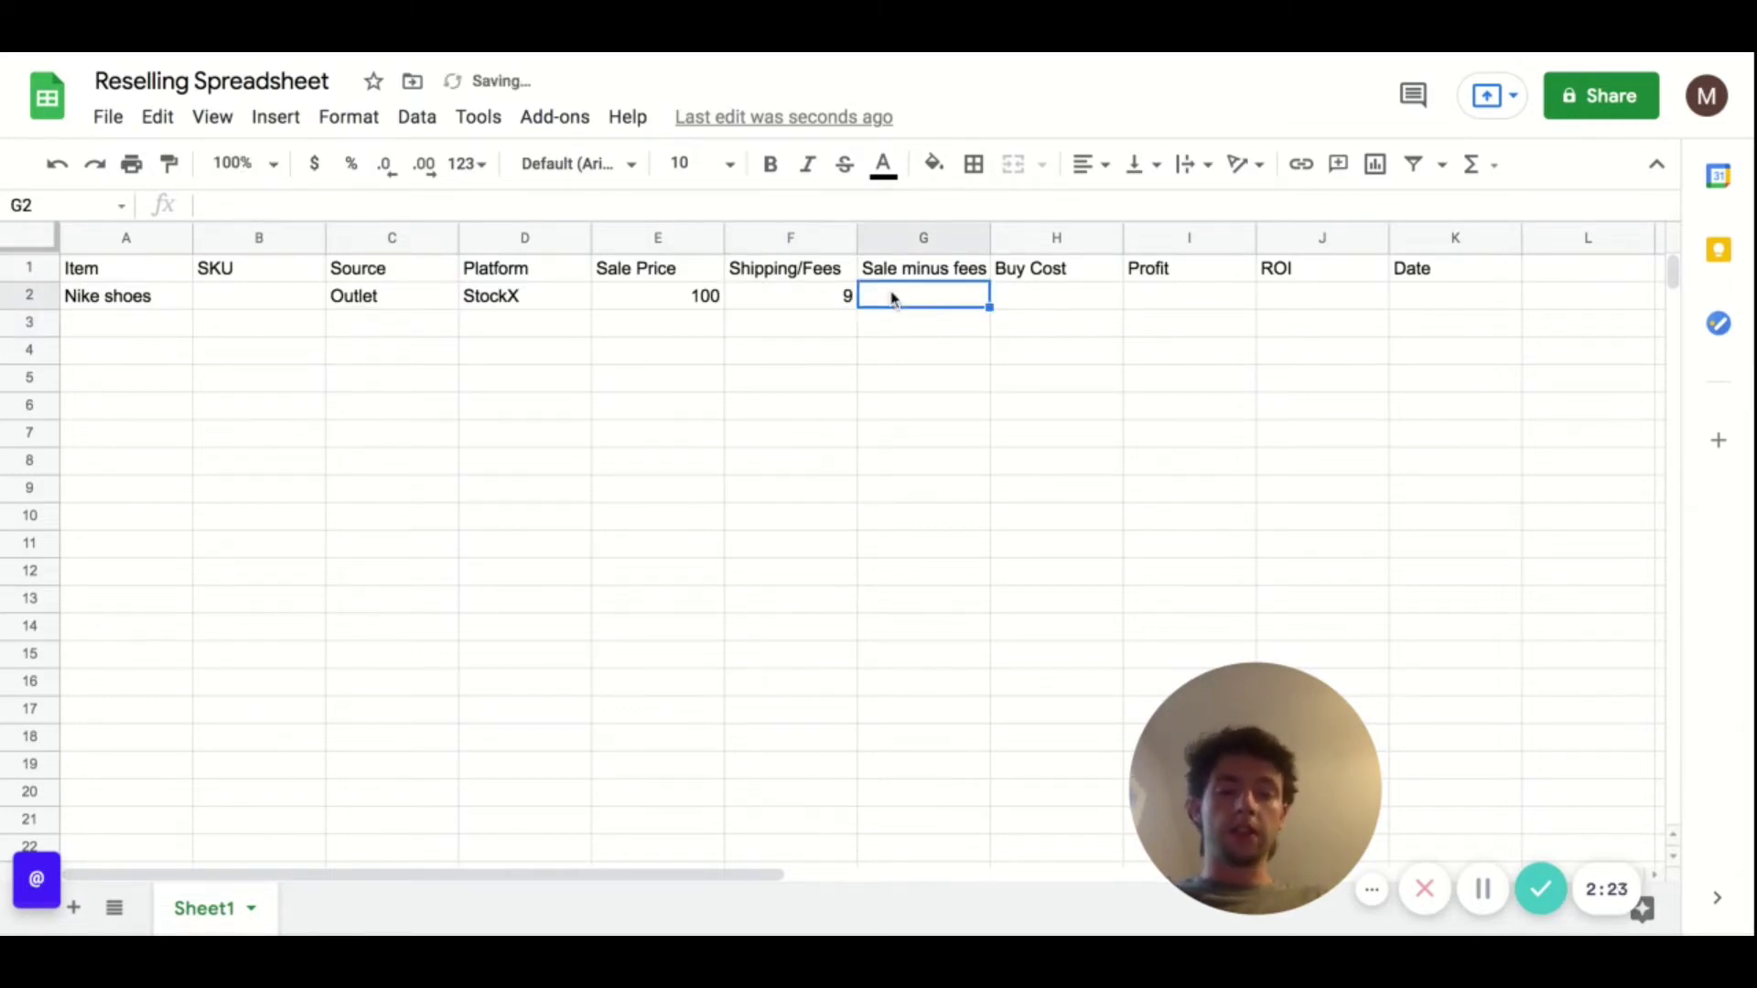
Step: Enter the formula =E2-F2 in G2 so sale minus fees shows 91
text(=)
click(700, 300)
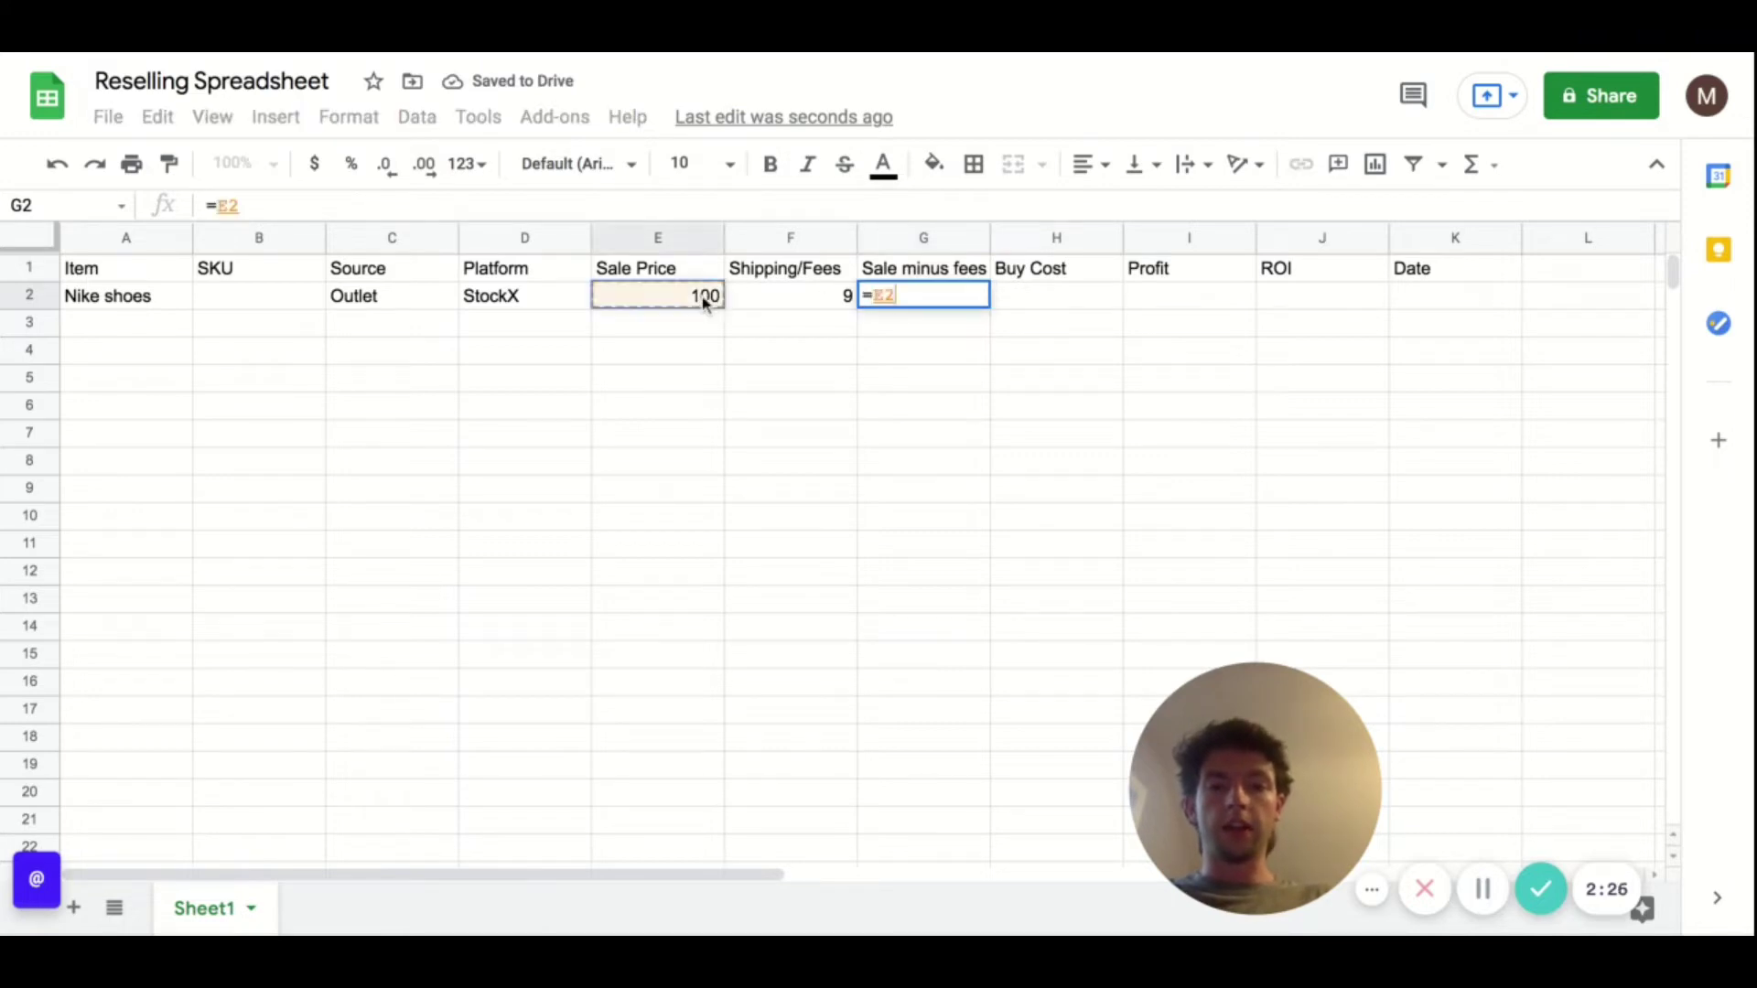
text(-)
click(758, 300)
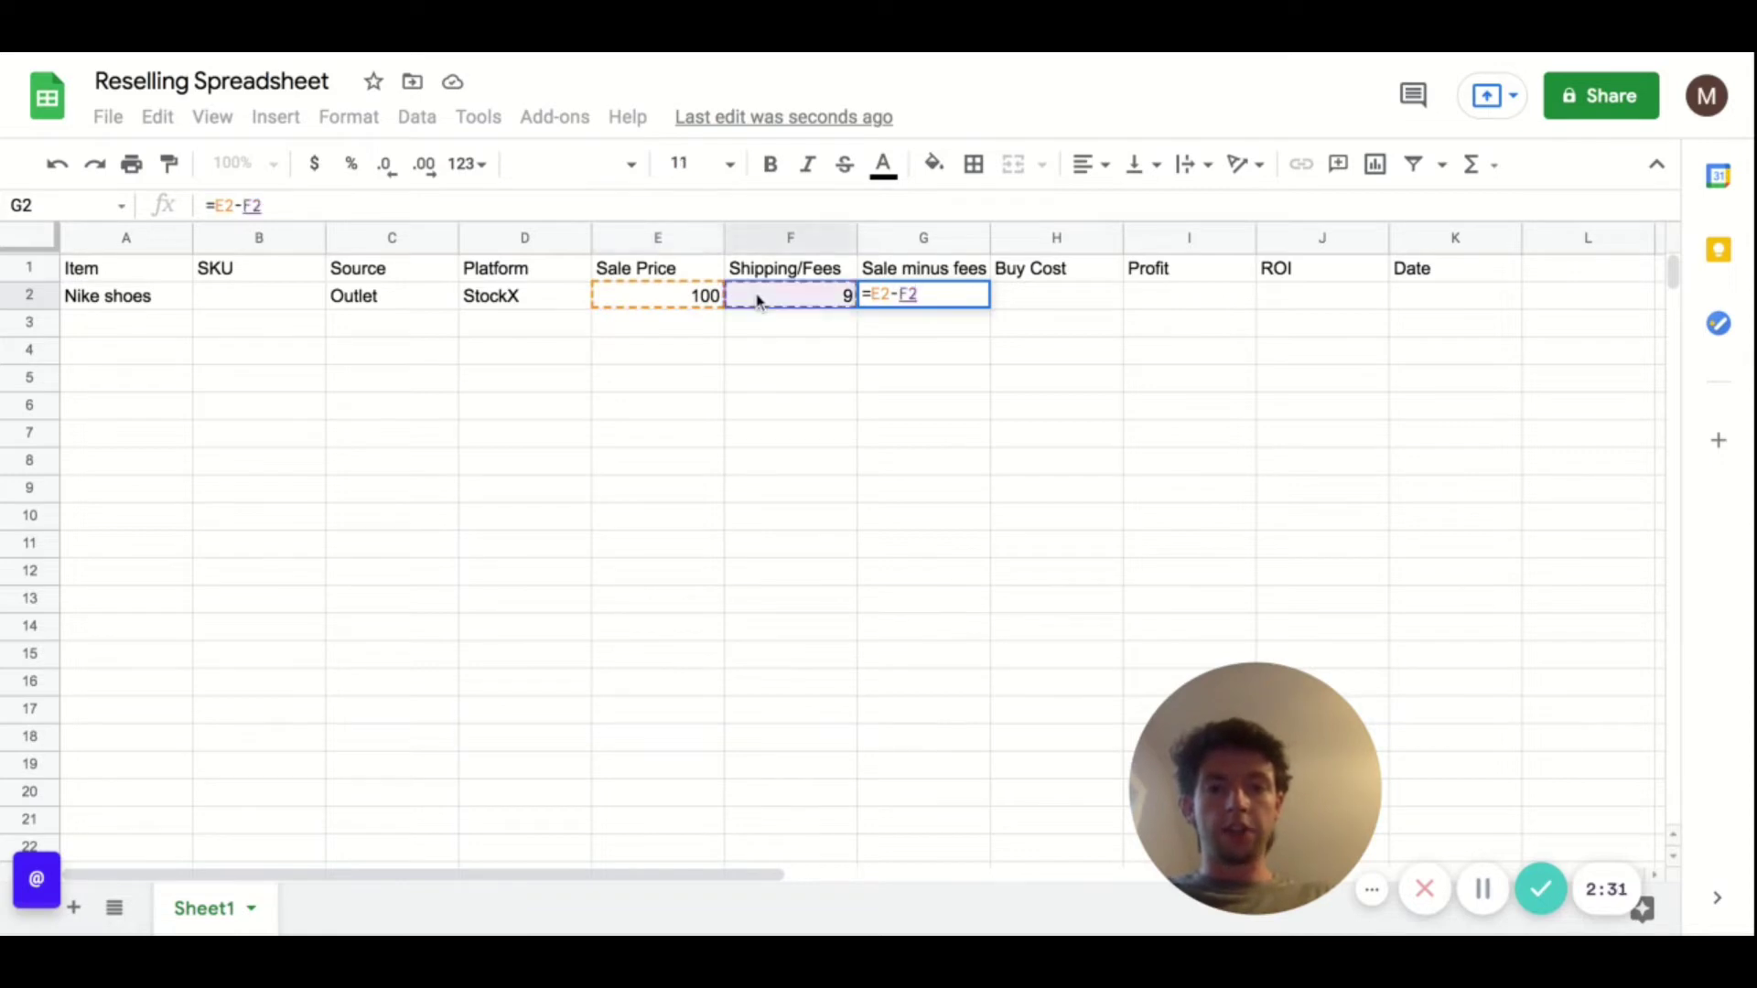
key(Return)
click(906, 300)
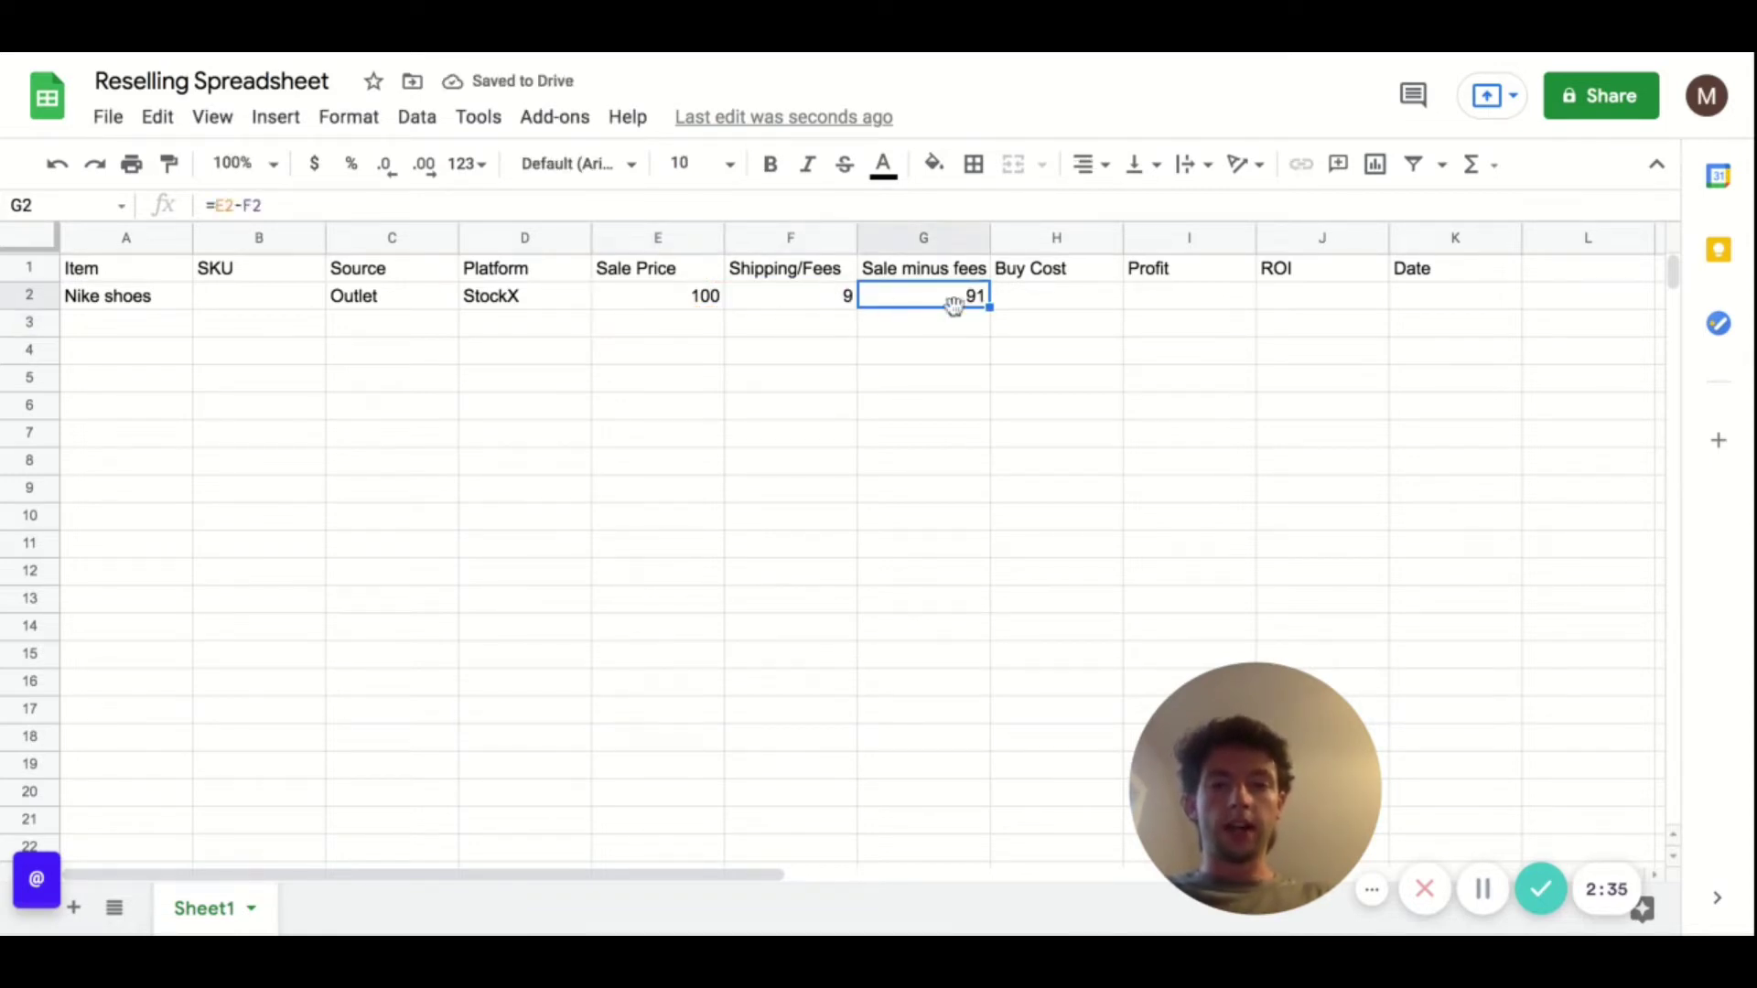
click(1023, 302)
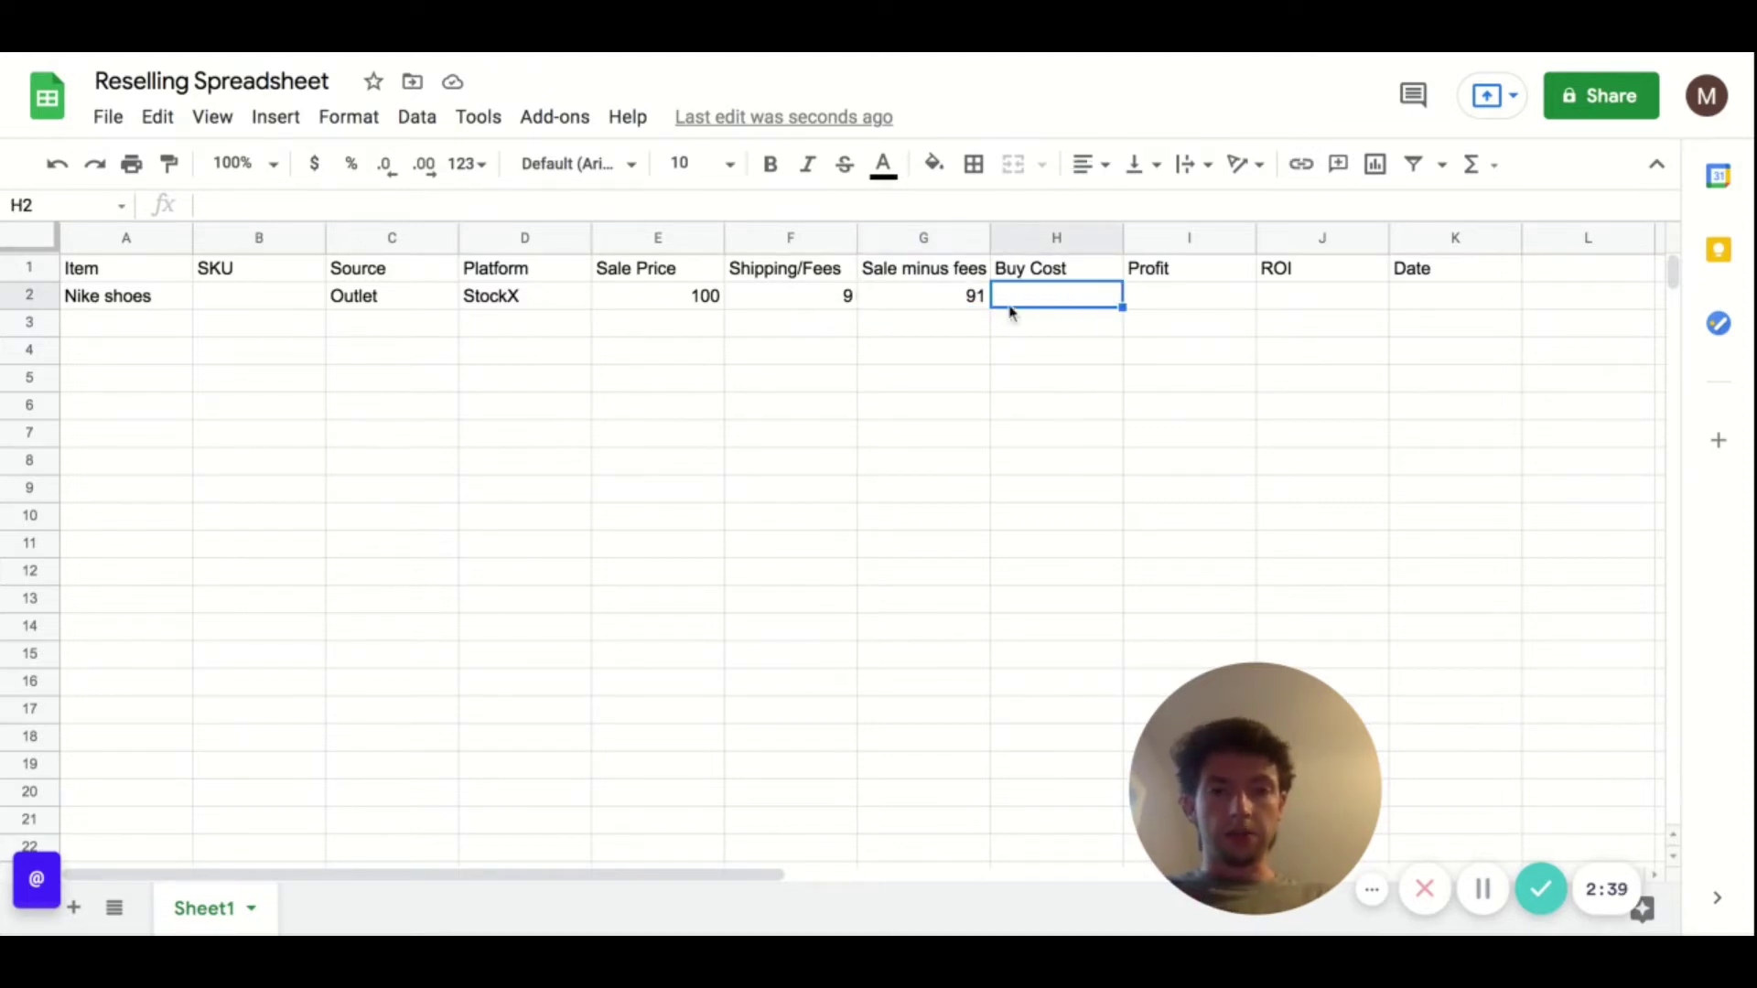
Step: Enter a buy cost of 45 in H2 and the profit formula =G2-H2 in I2
text(45)
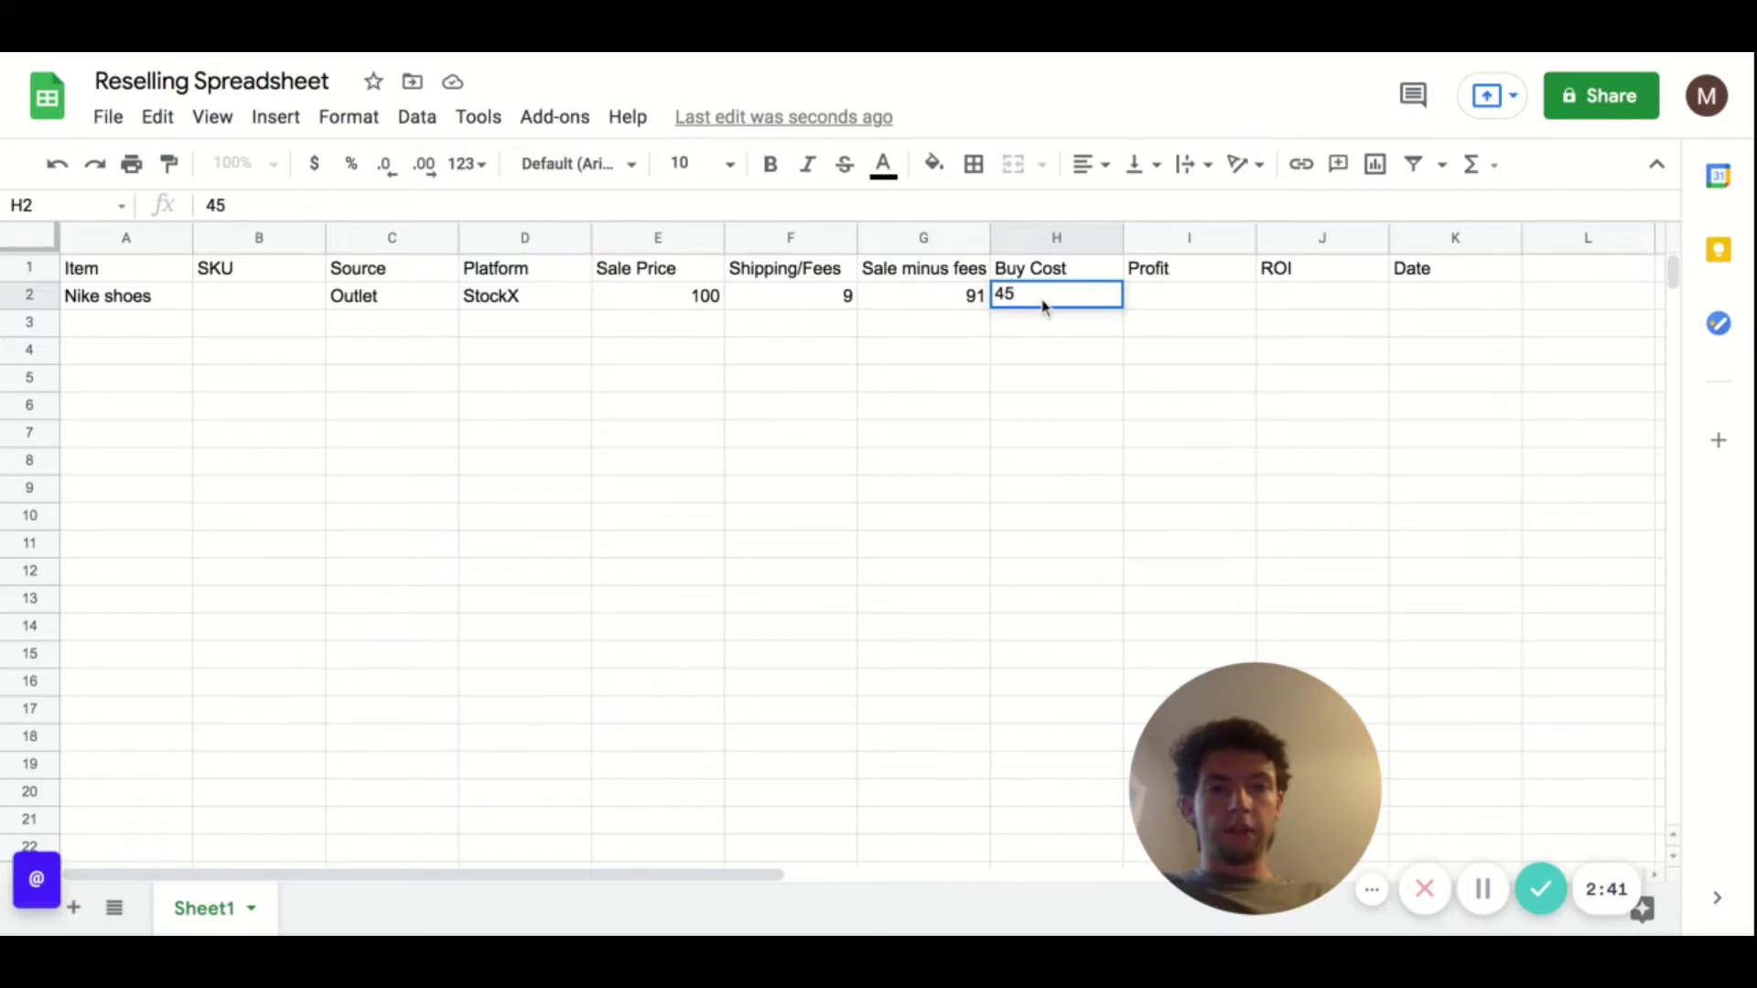
click(1162, 312)
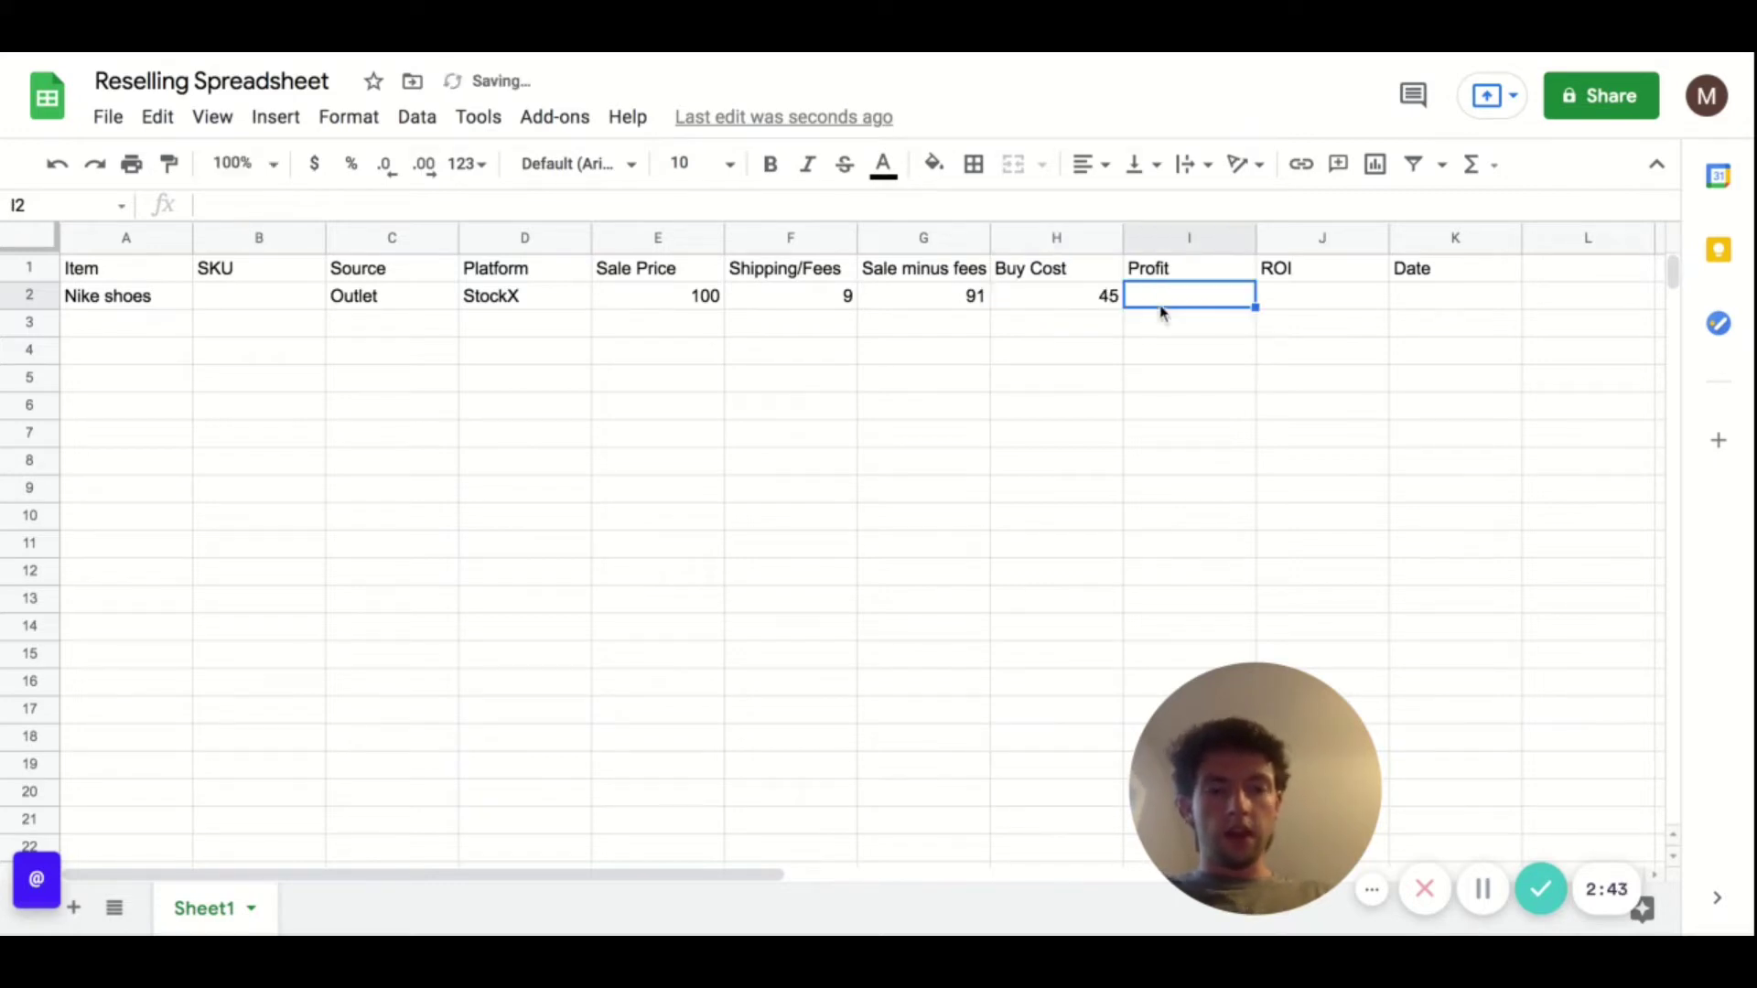
text(=)
click(933, 302)
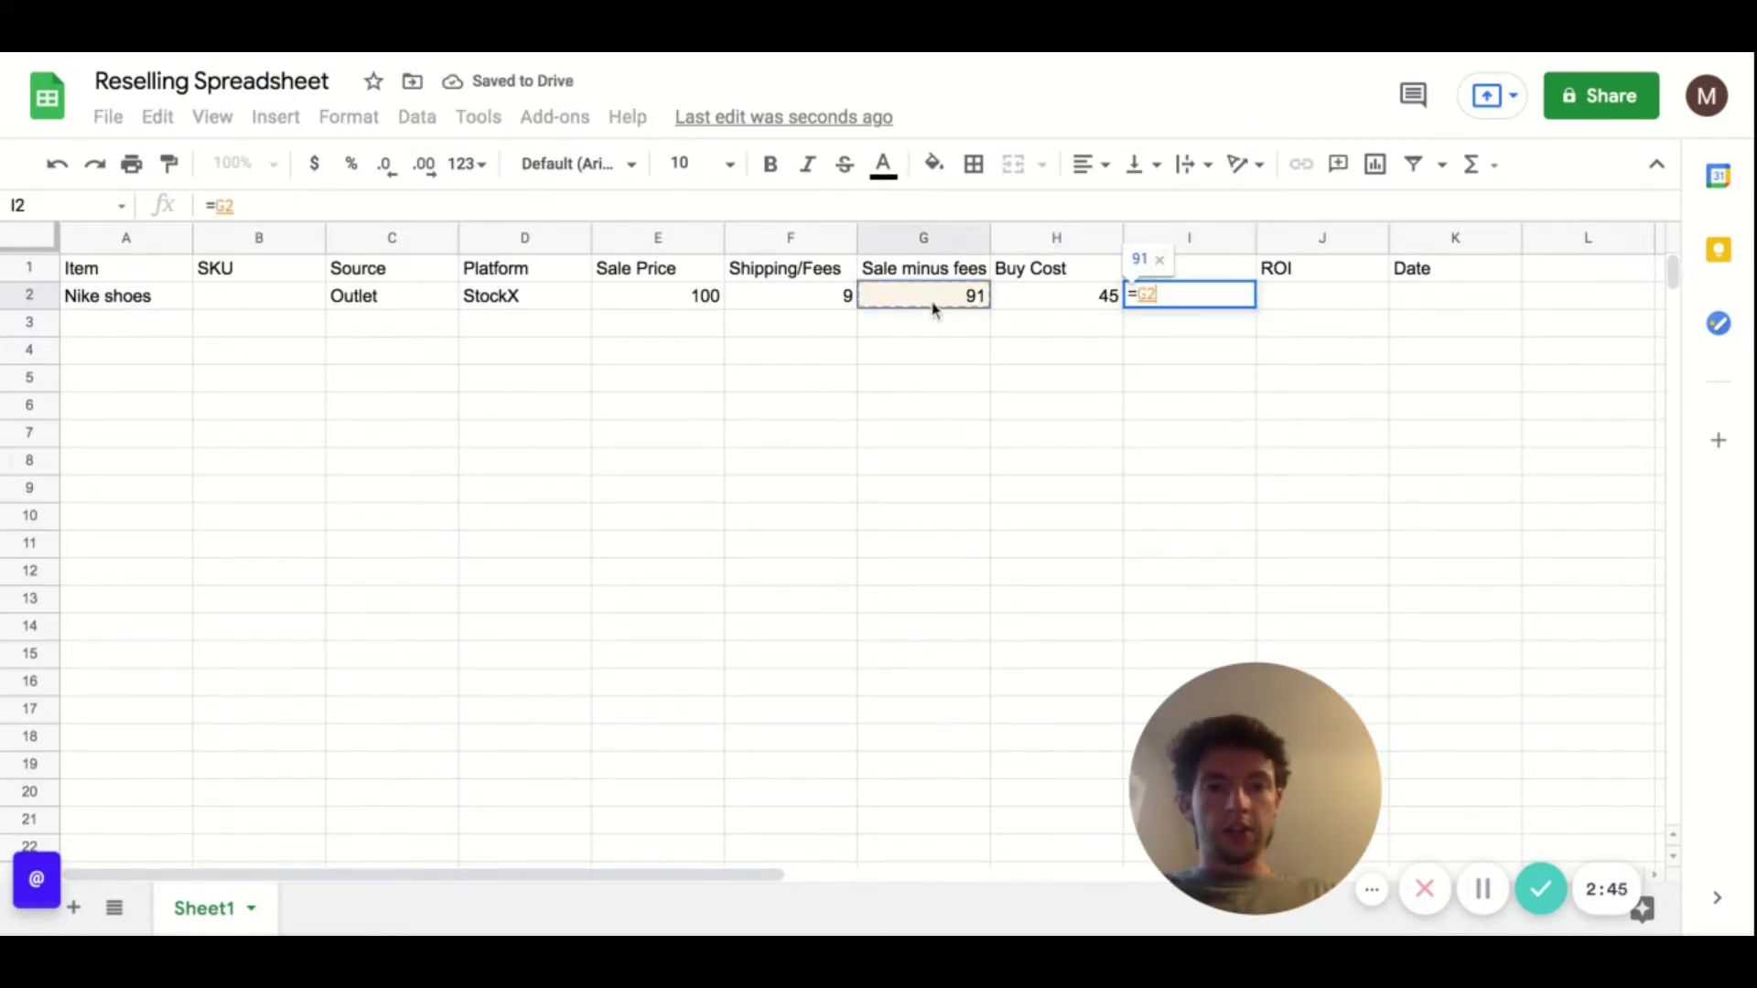
text(-)
click(1034, 304)
key(Return)
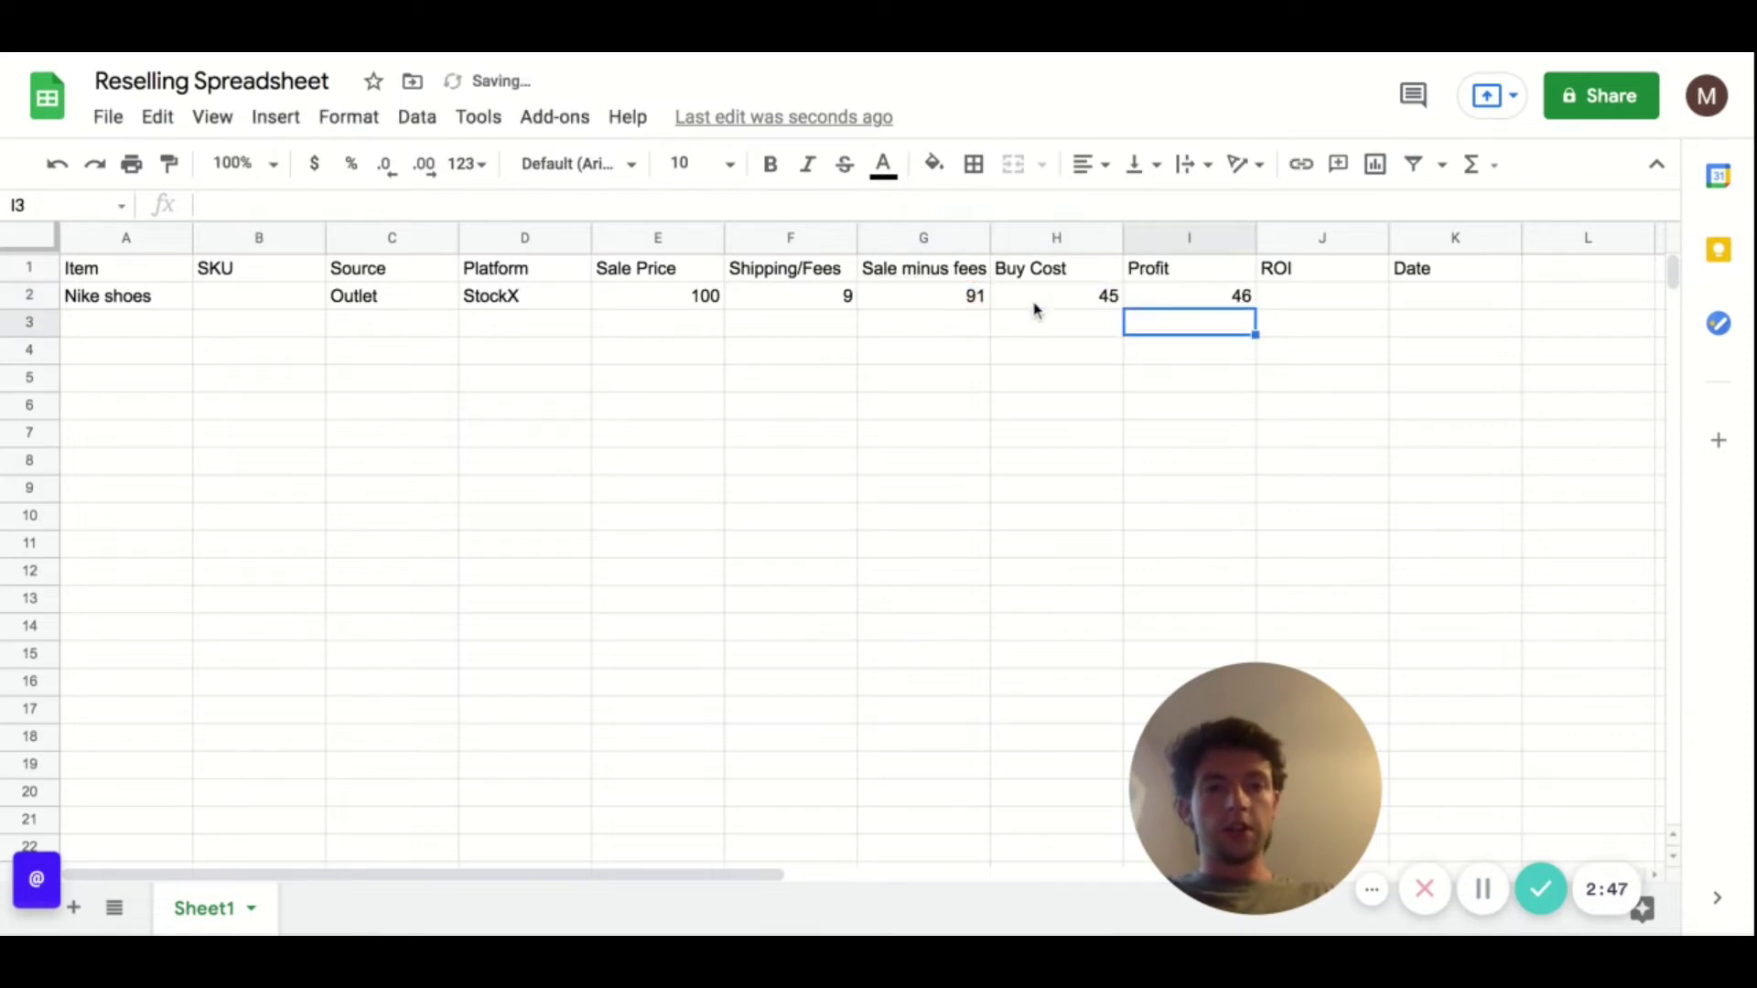
Step: Enter the ROI formula =I2/H2 in J2
click(1300, 305)
text(=)
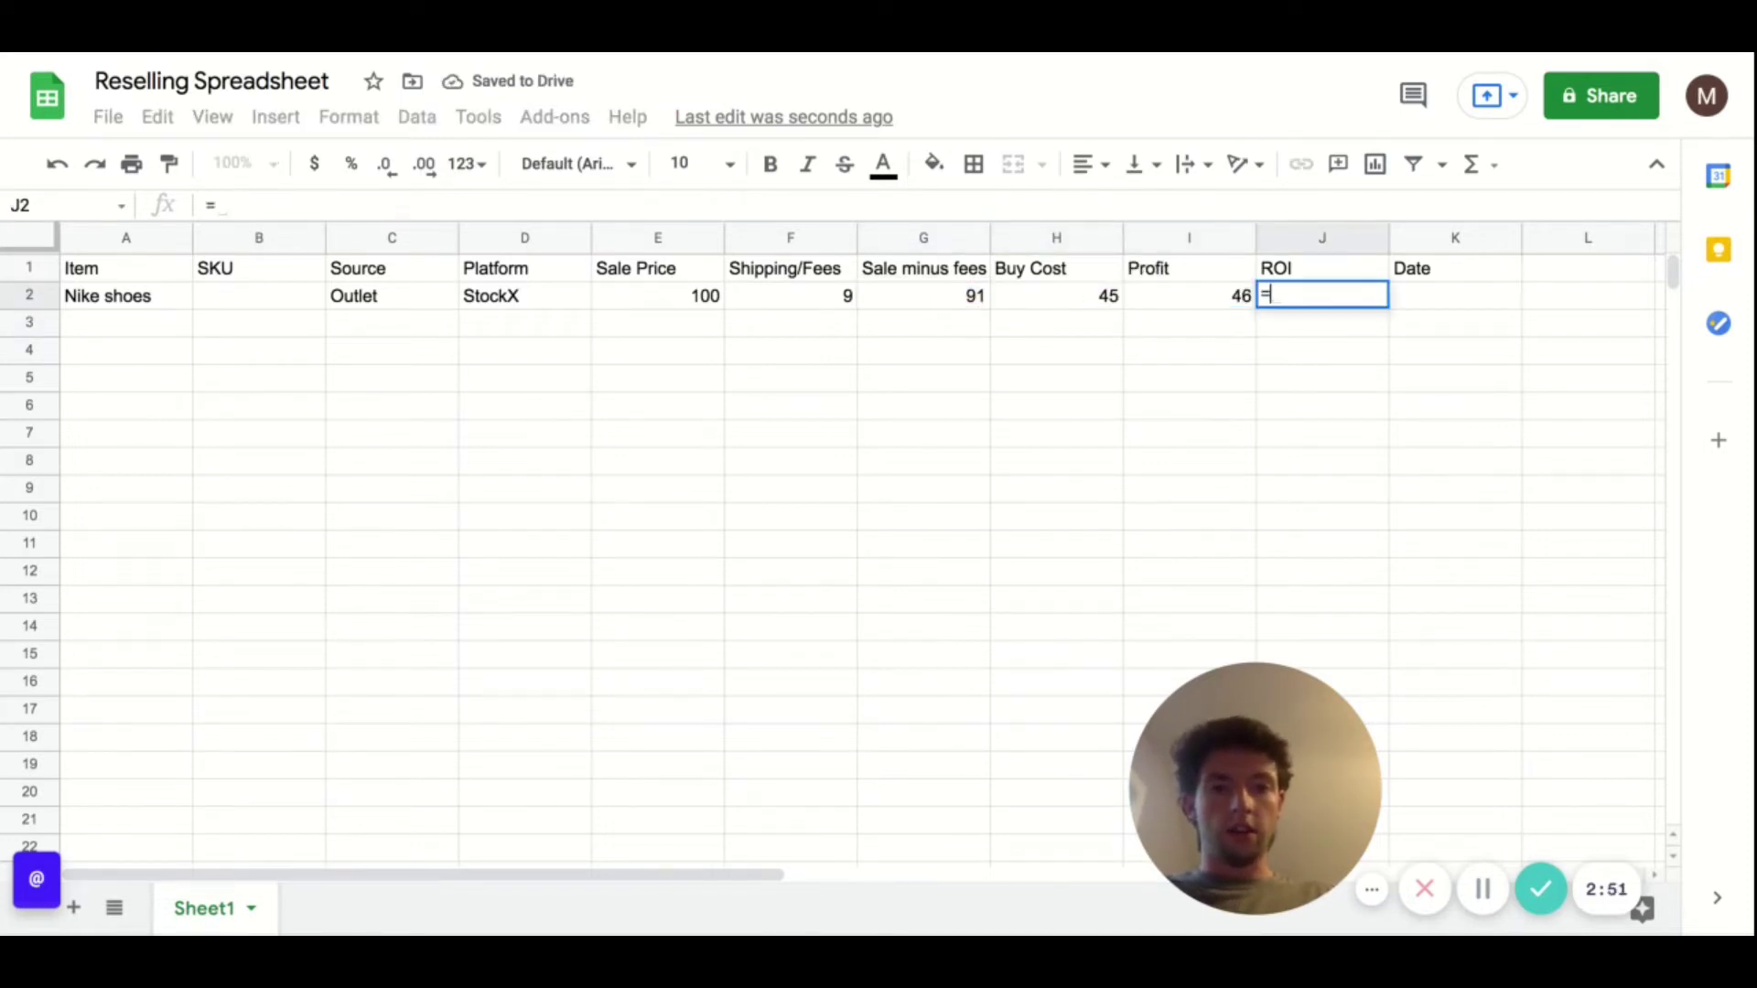
click(1212, 295)
click(1081, 311)
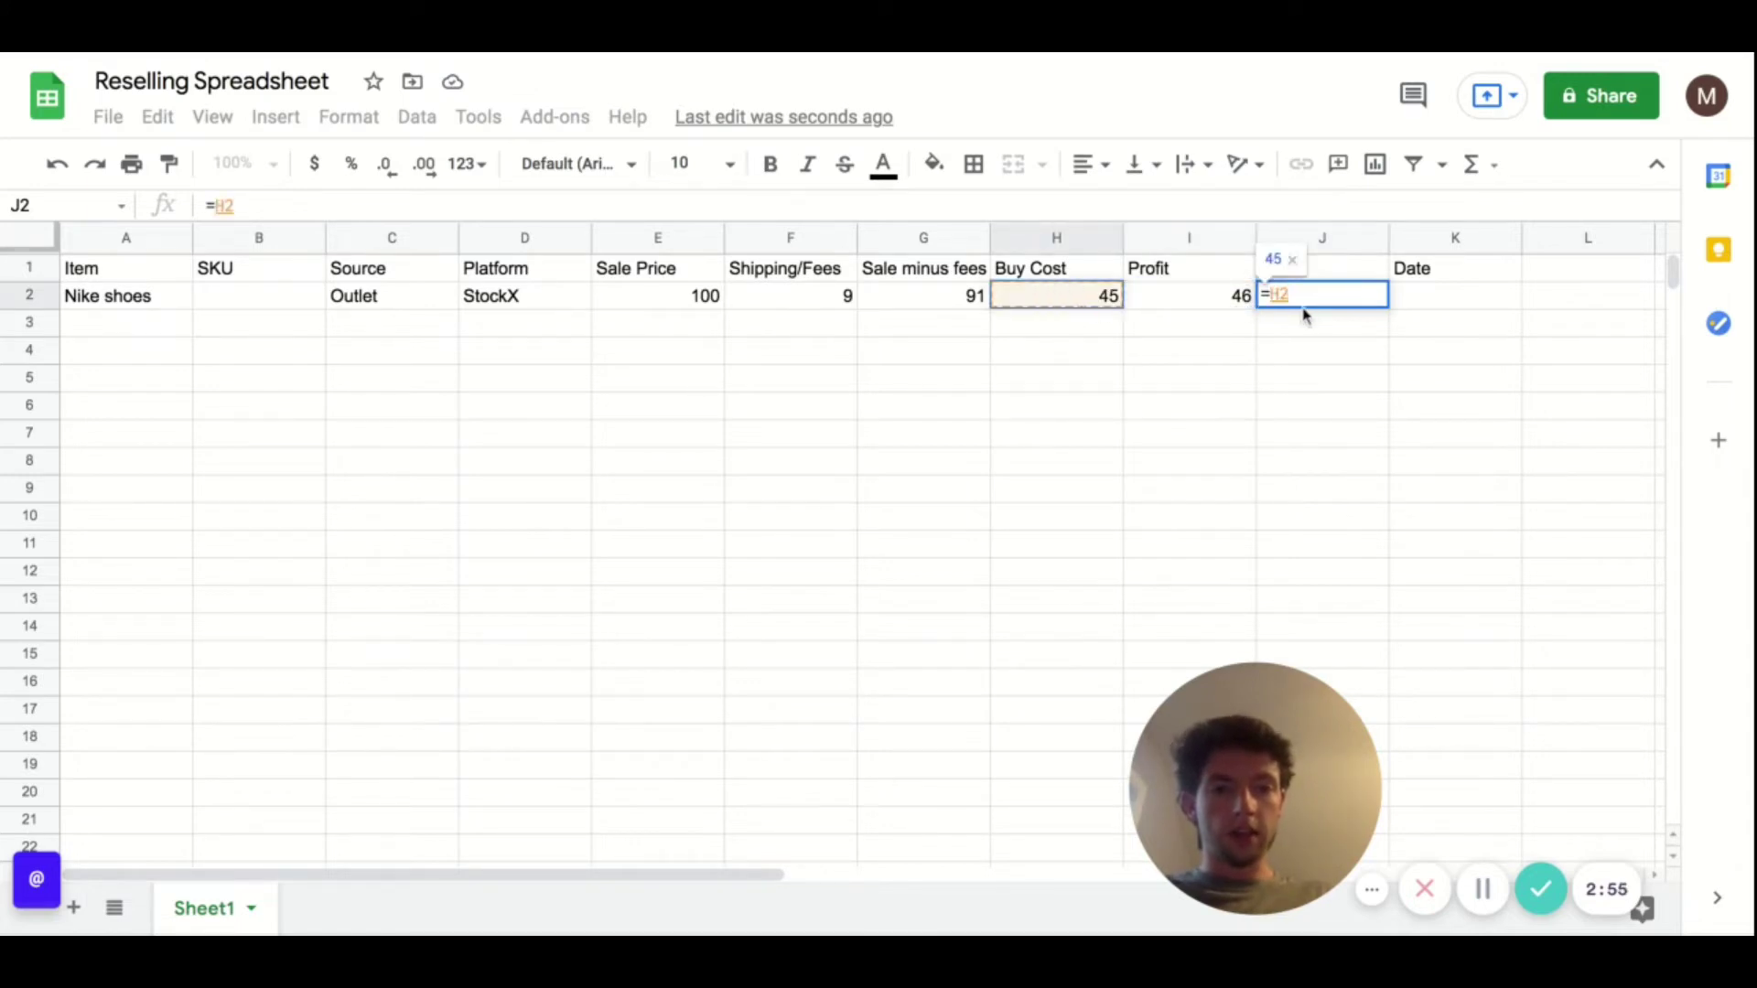
click(1226, 300)
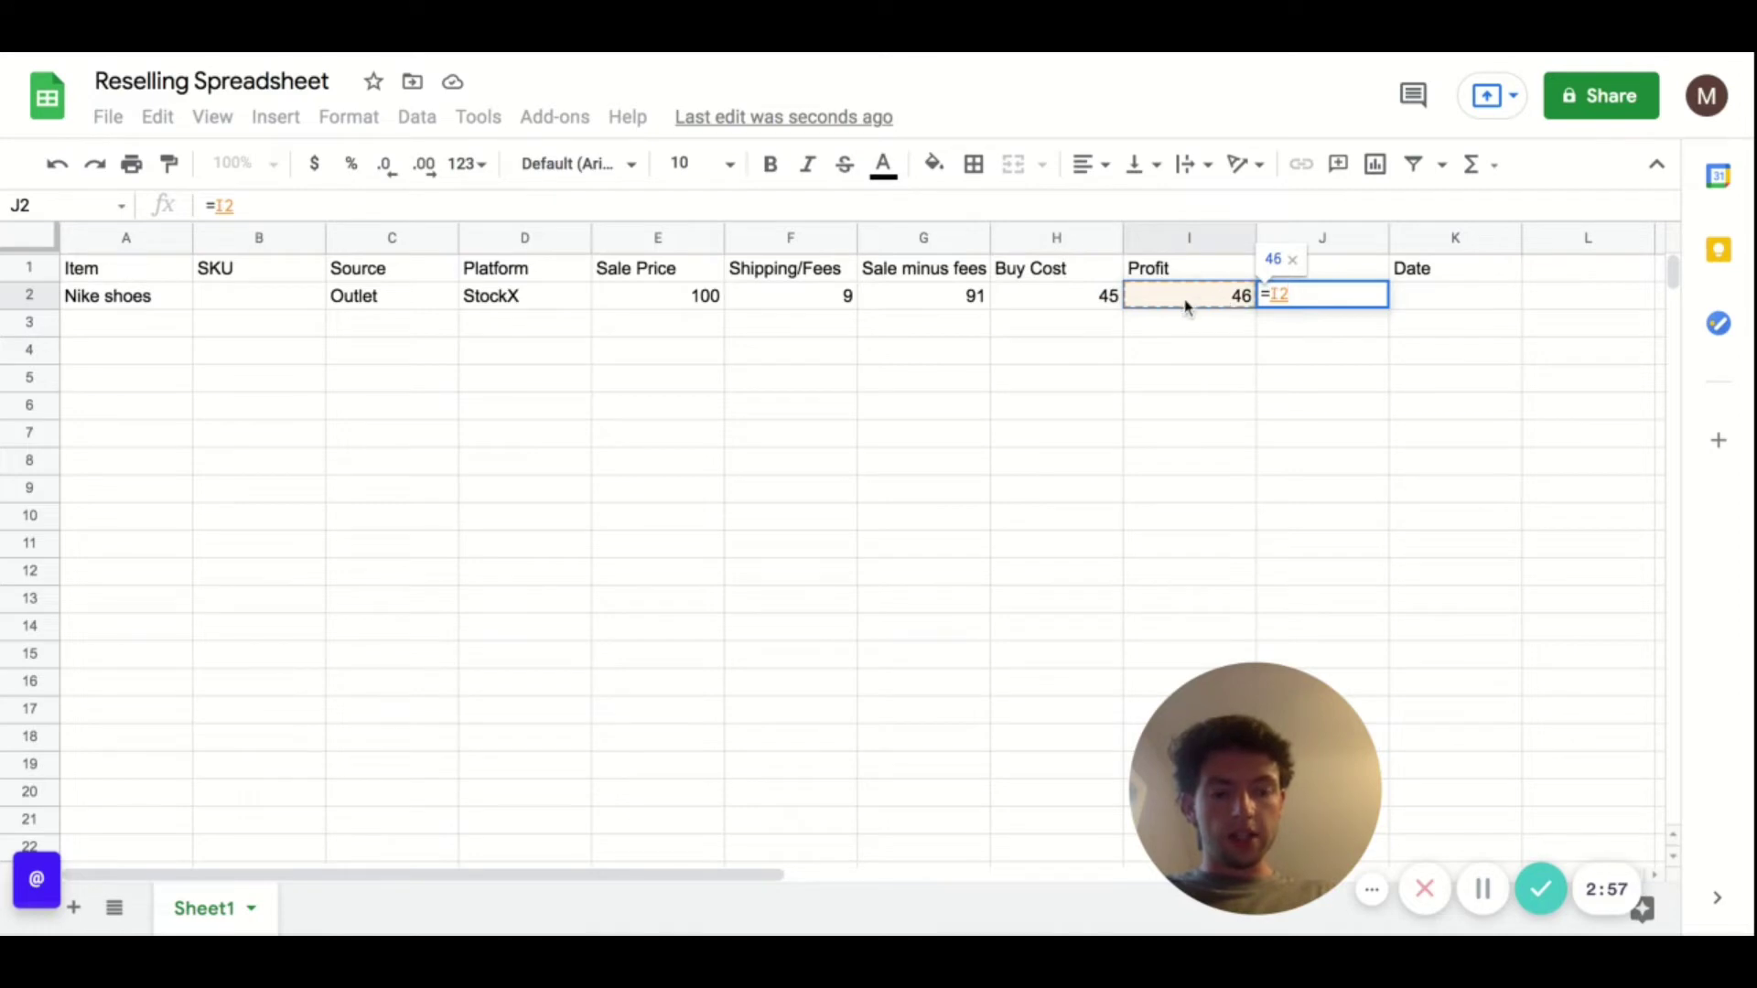
text(/)
click(1099, 305)
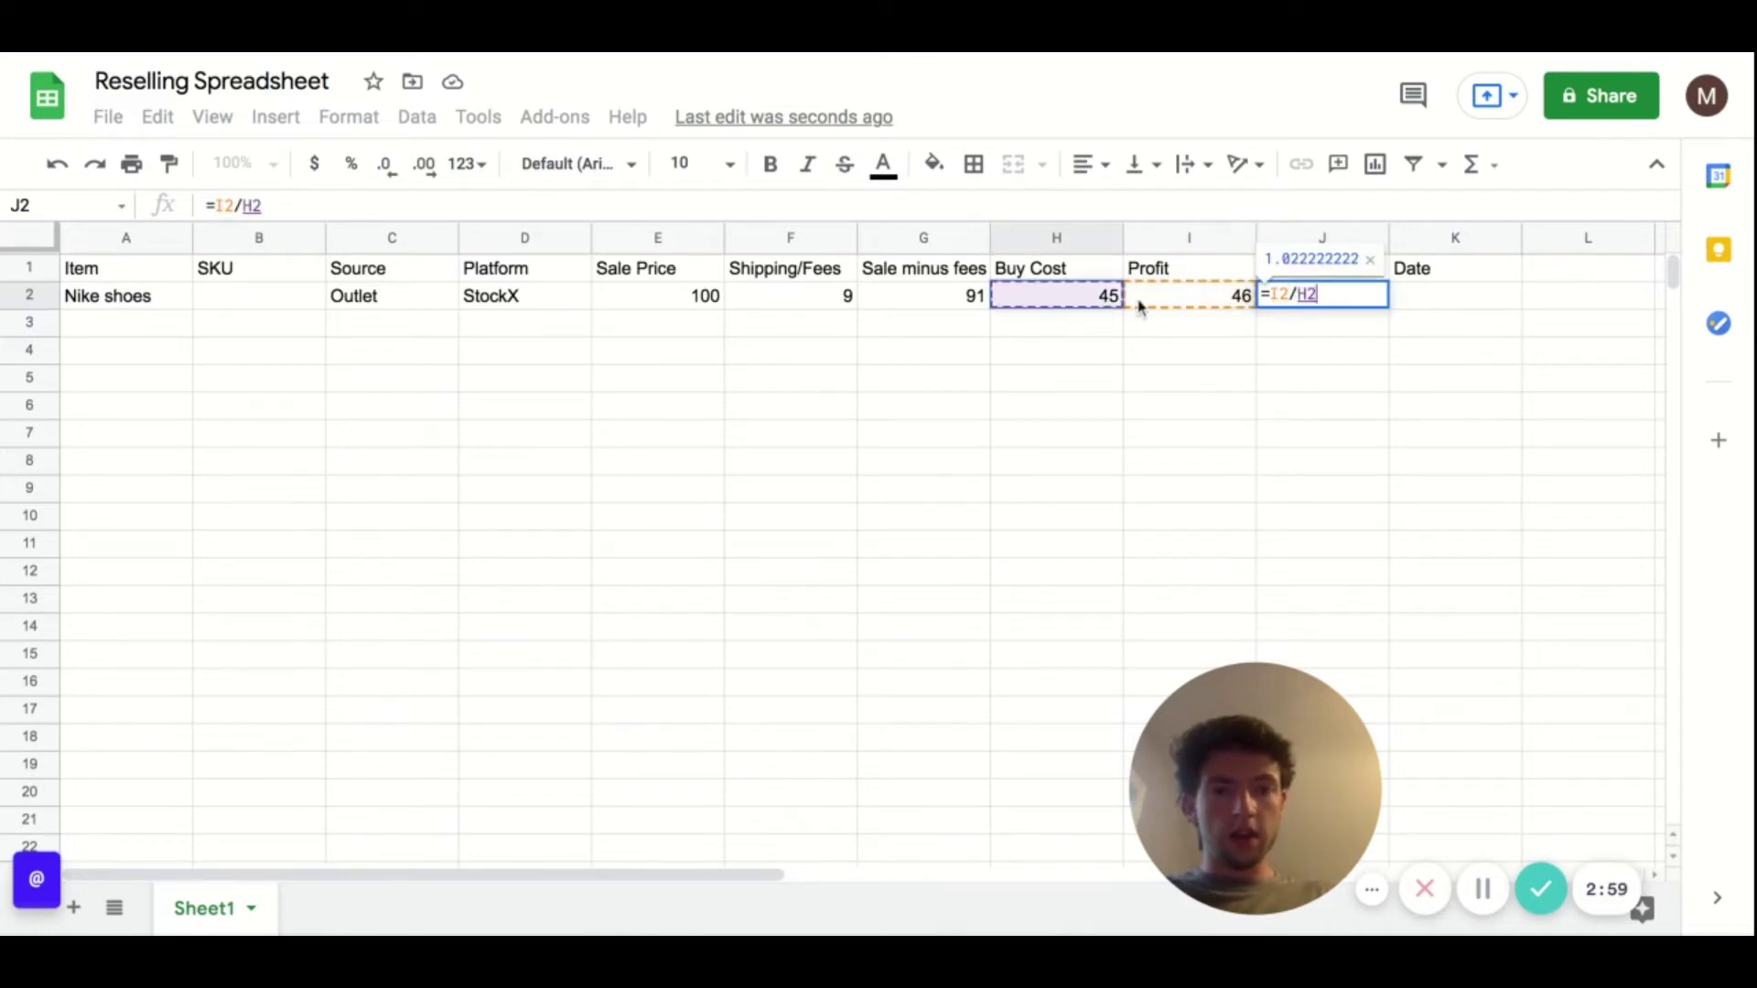
key(Return)
Step: Format the whole sheet as currency and column J as percent, so ROI reads 102.22%
click(1337, 304)
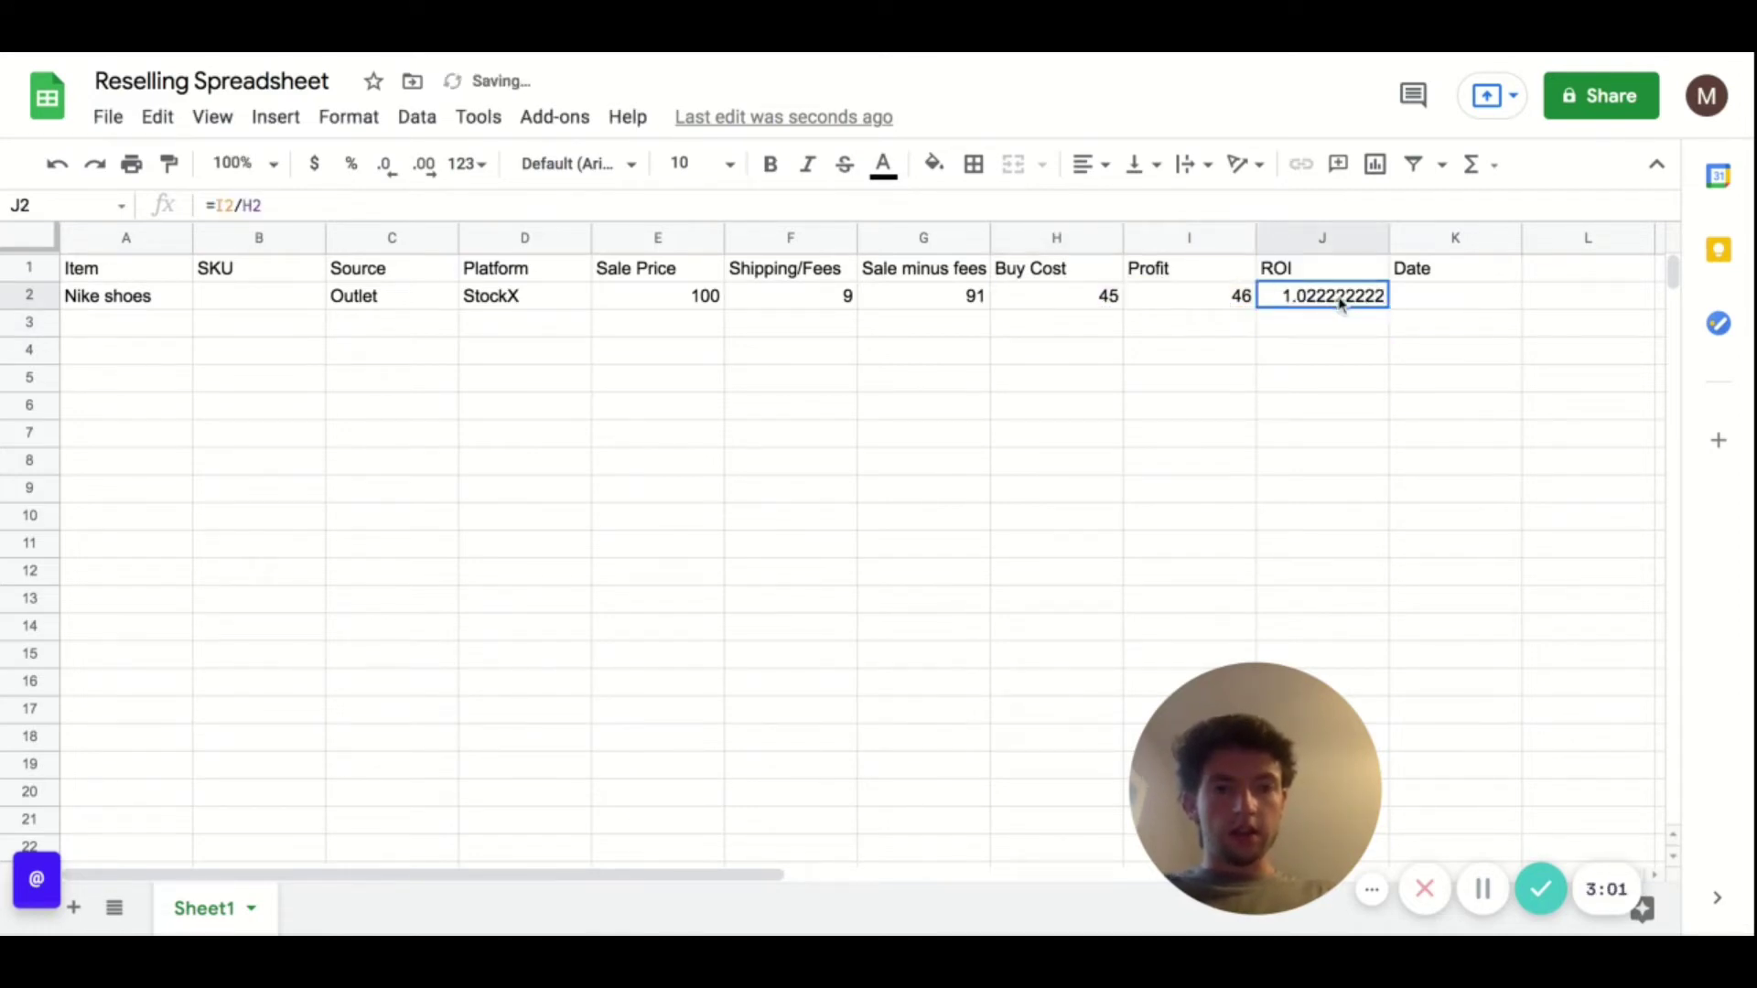
click(350, 167)
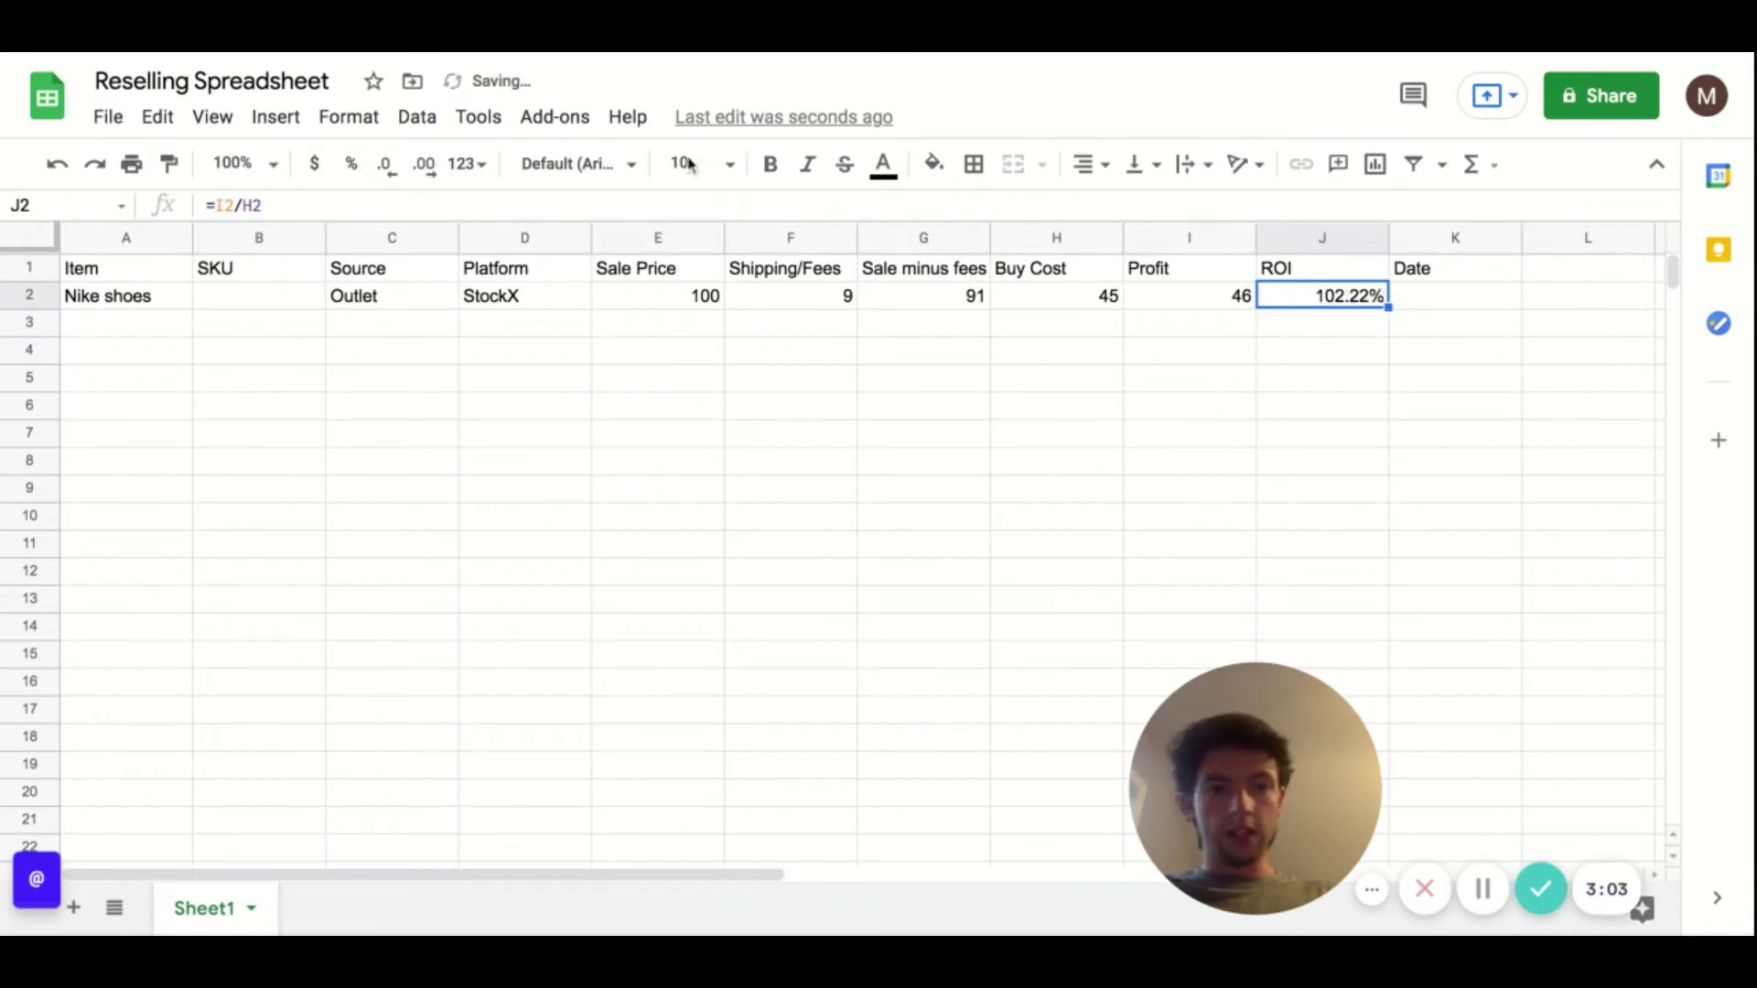
click(1251, 355)
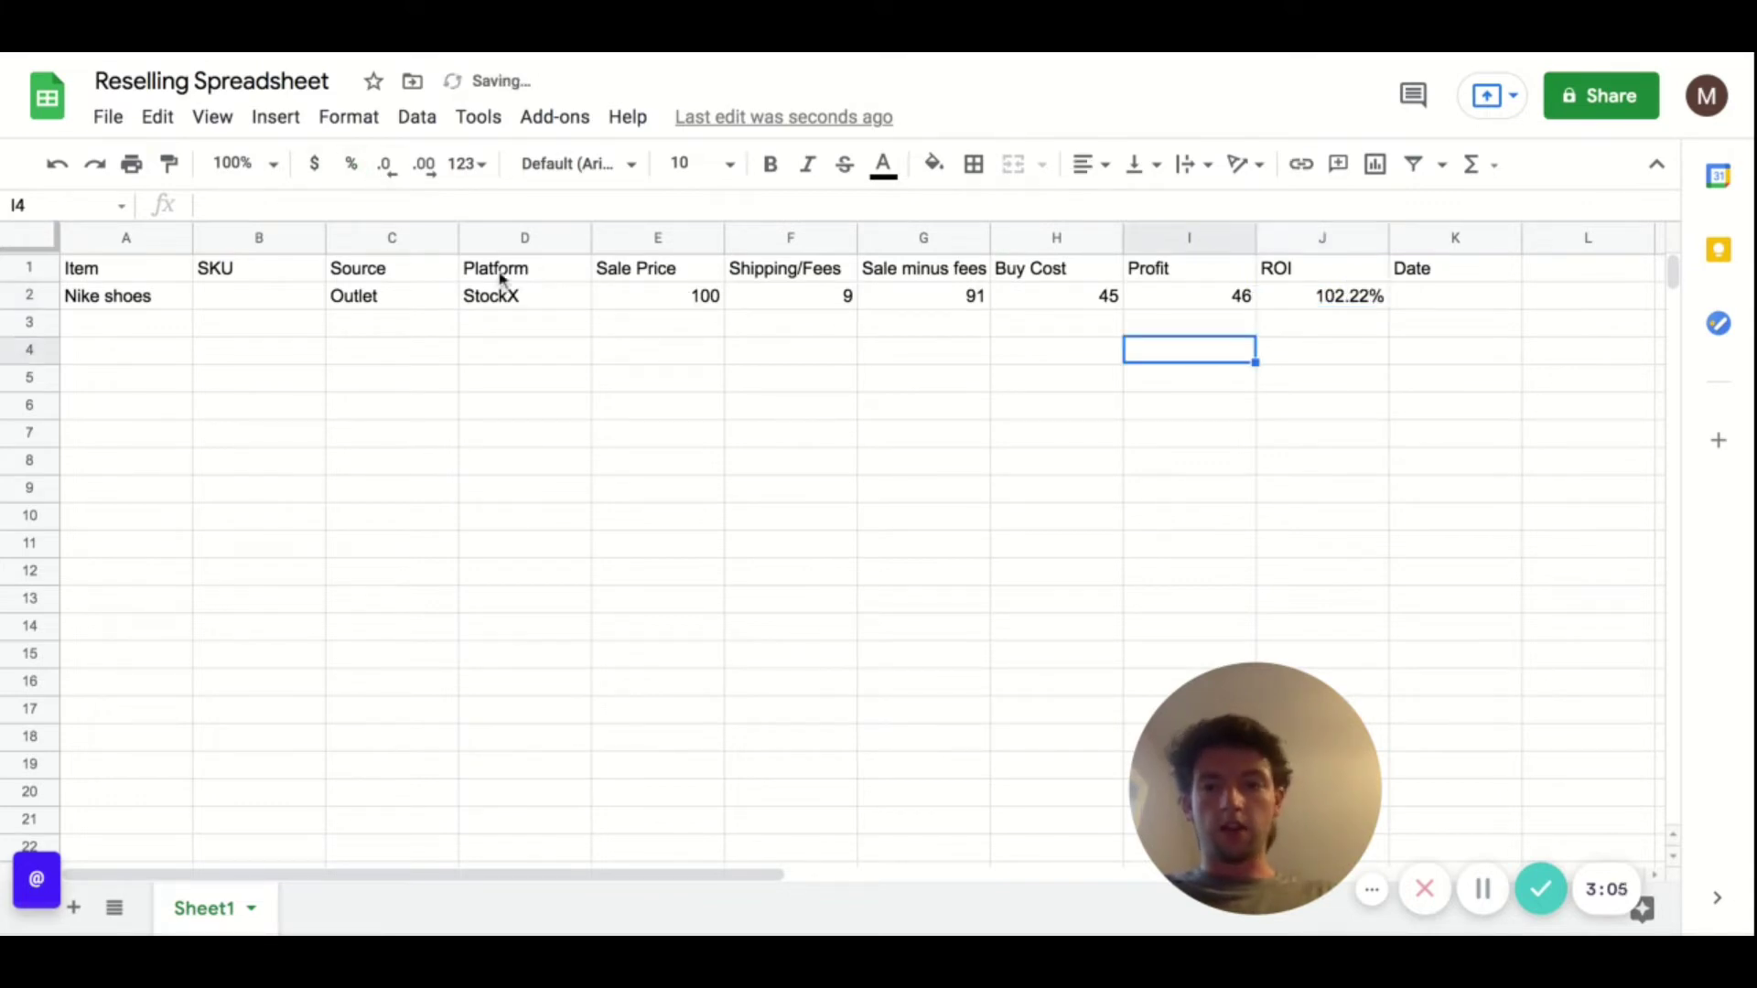
click(33, 240)
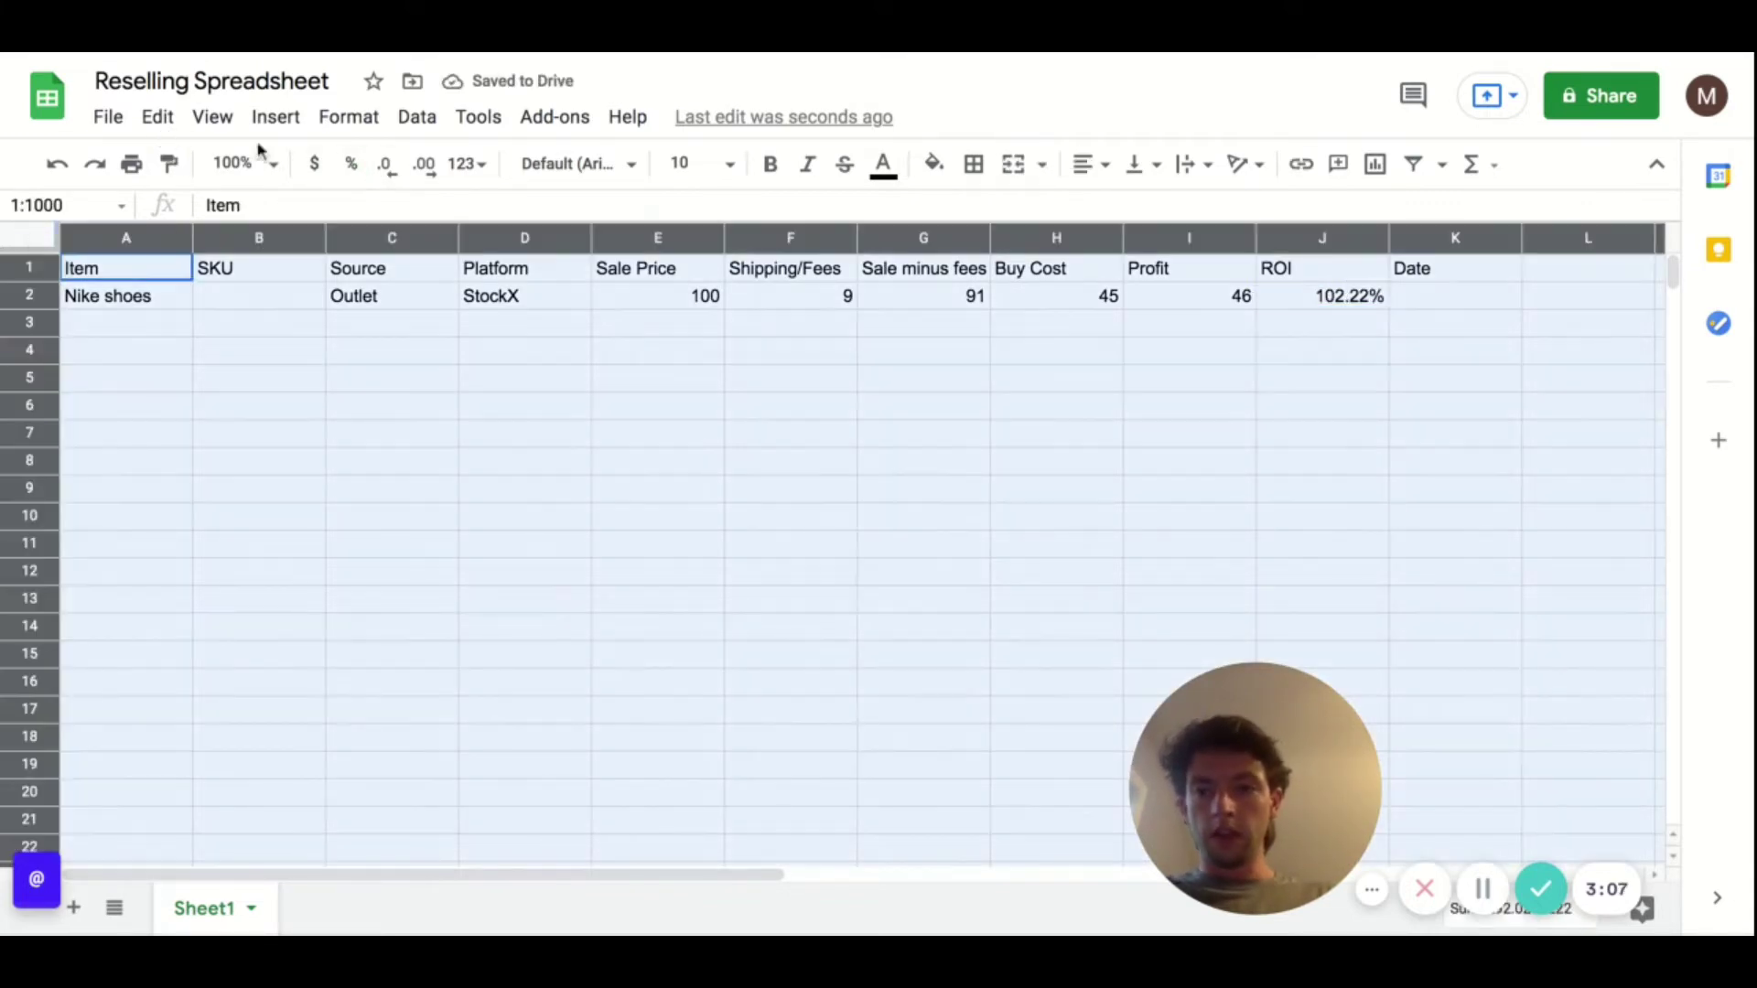
click(309, 167)
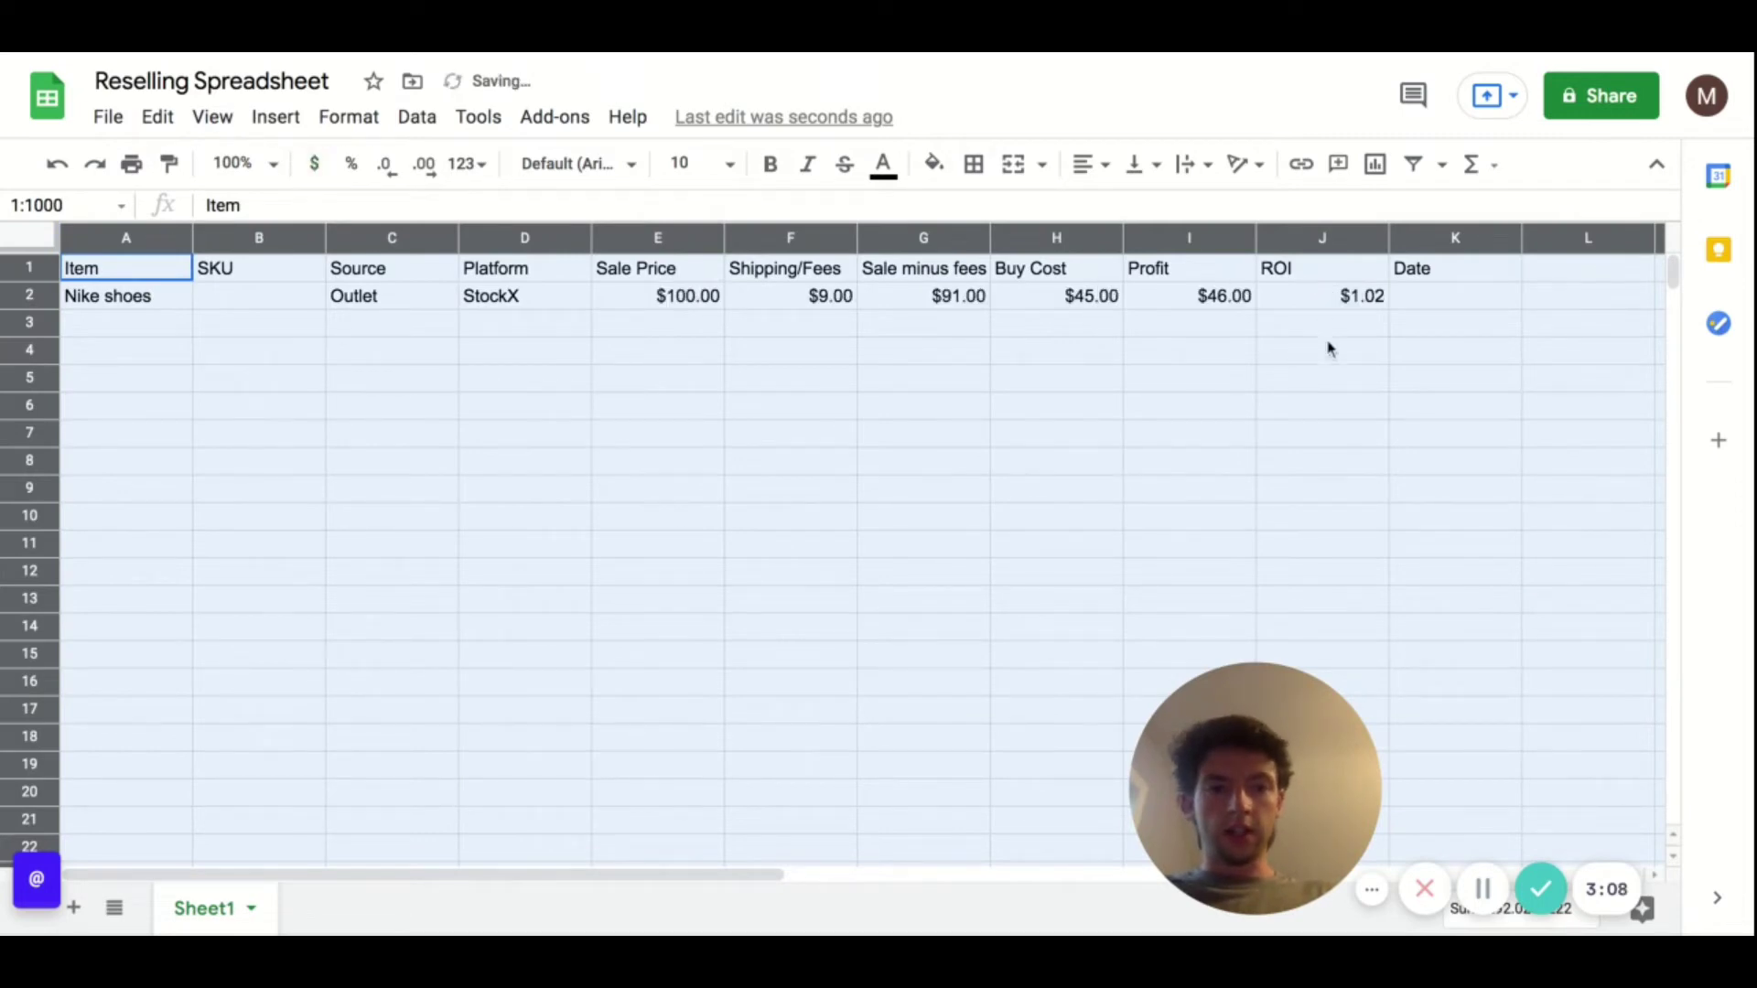
click(1325, 242)
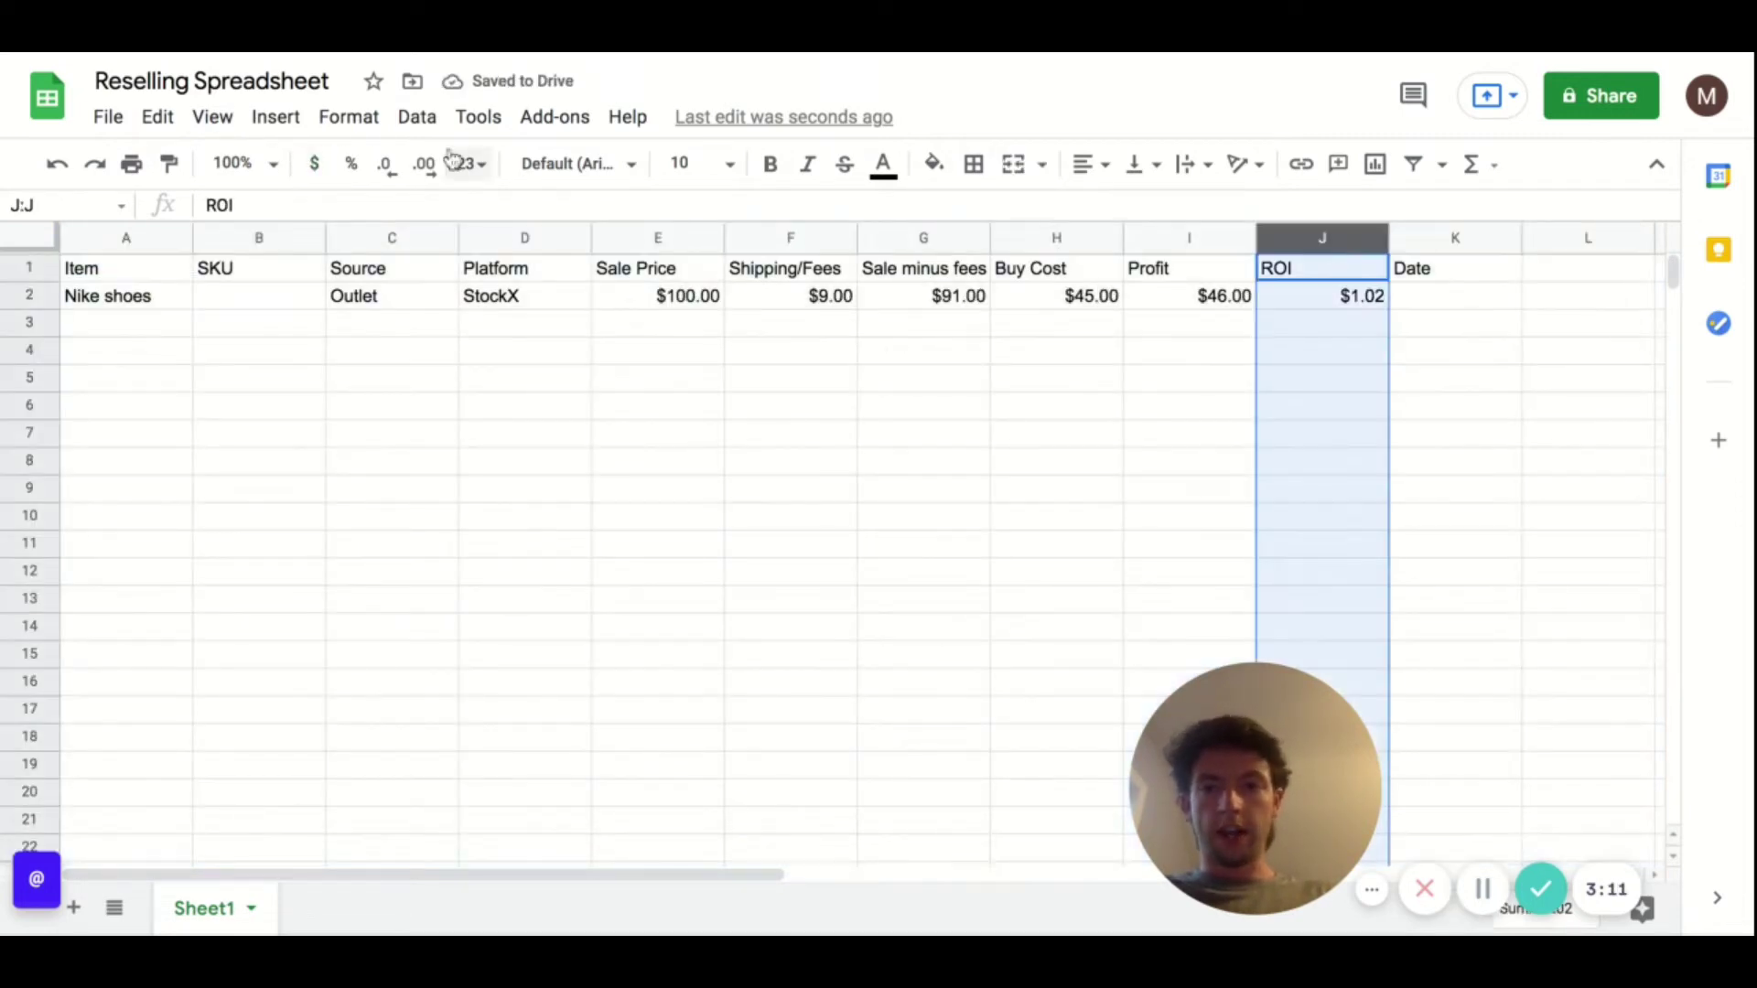
click(356, 165)
click(1222, 357)
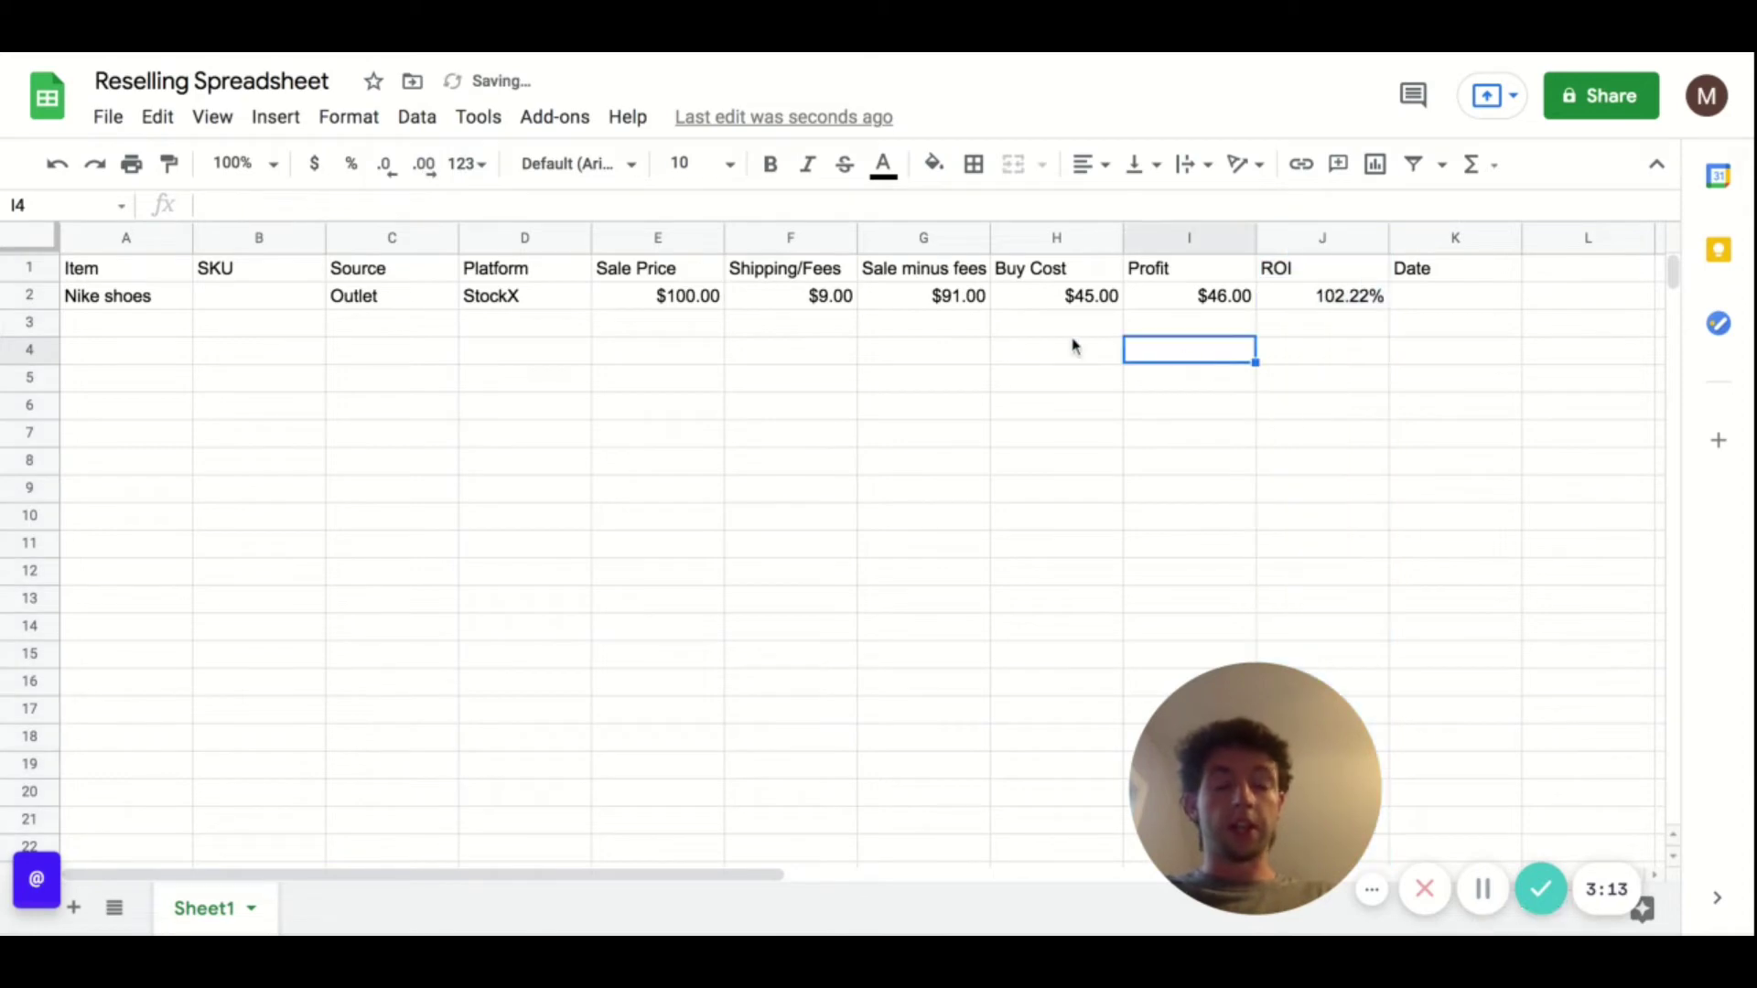
Step: Enter a sale price of 80 in E3 and shipping/fees of 7 in F3
click(688, 325)
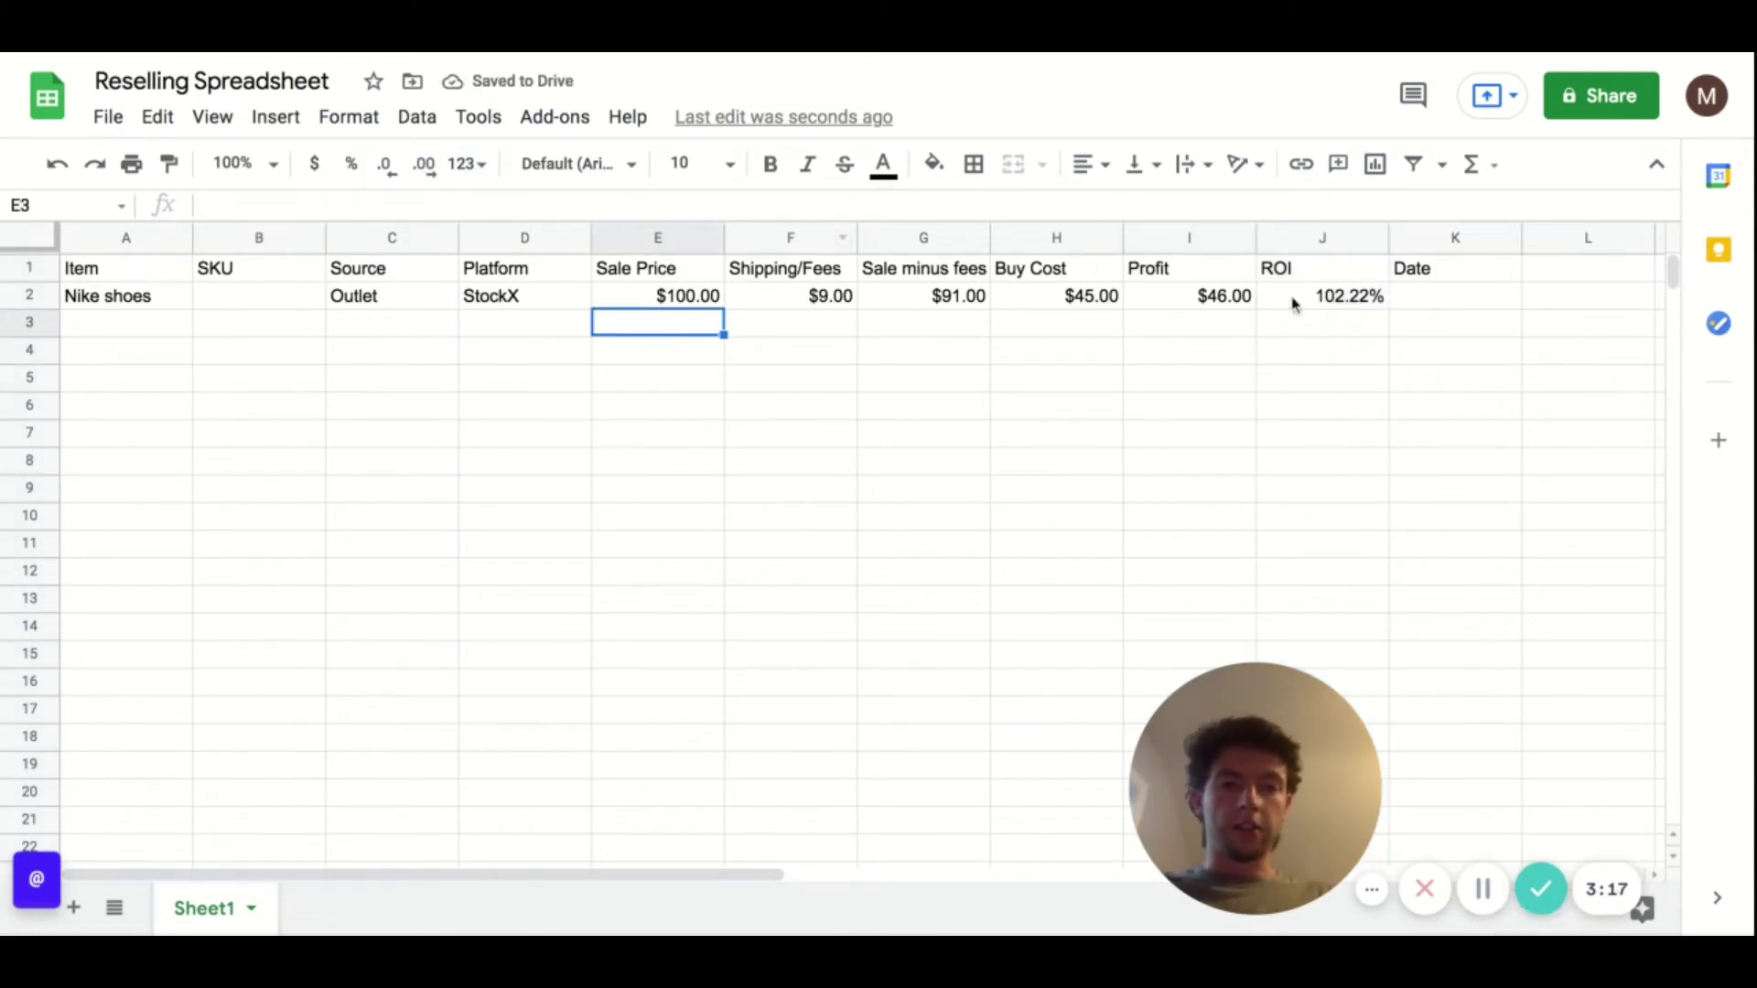
click(1423, 295)
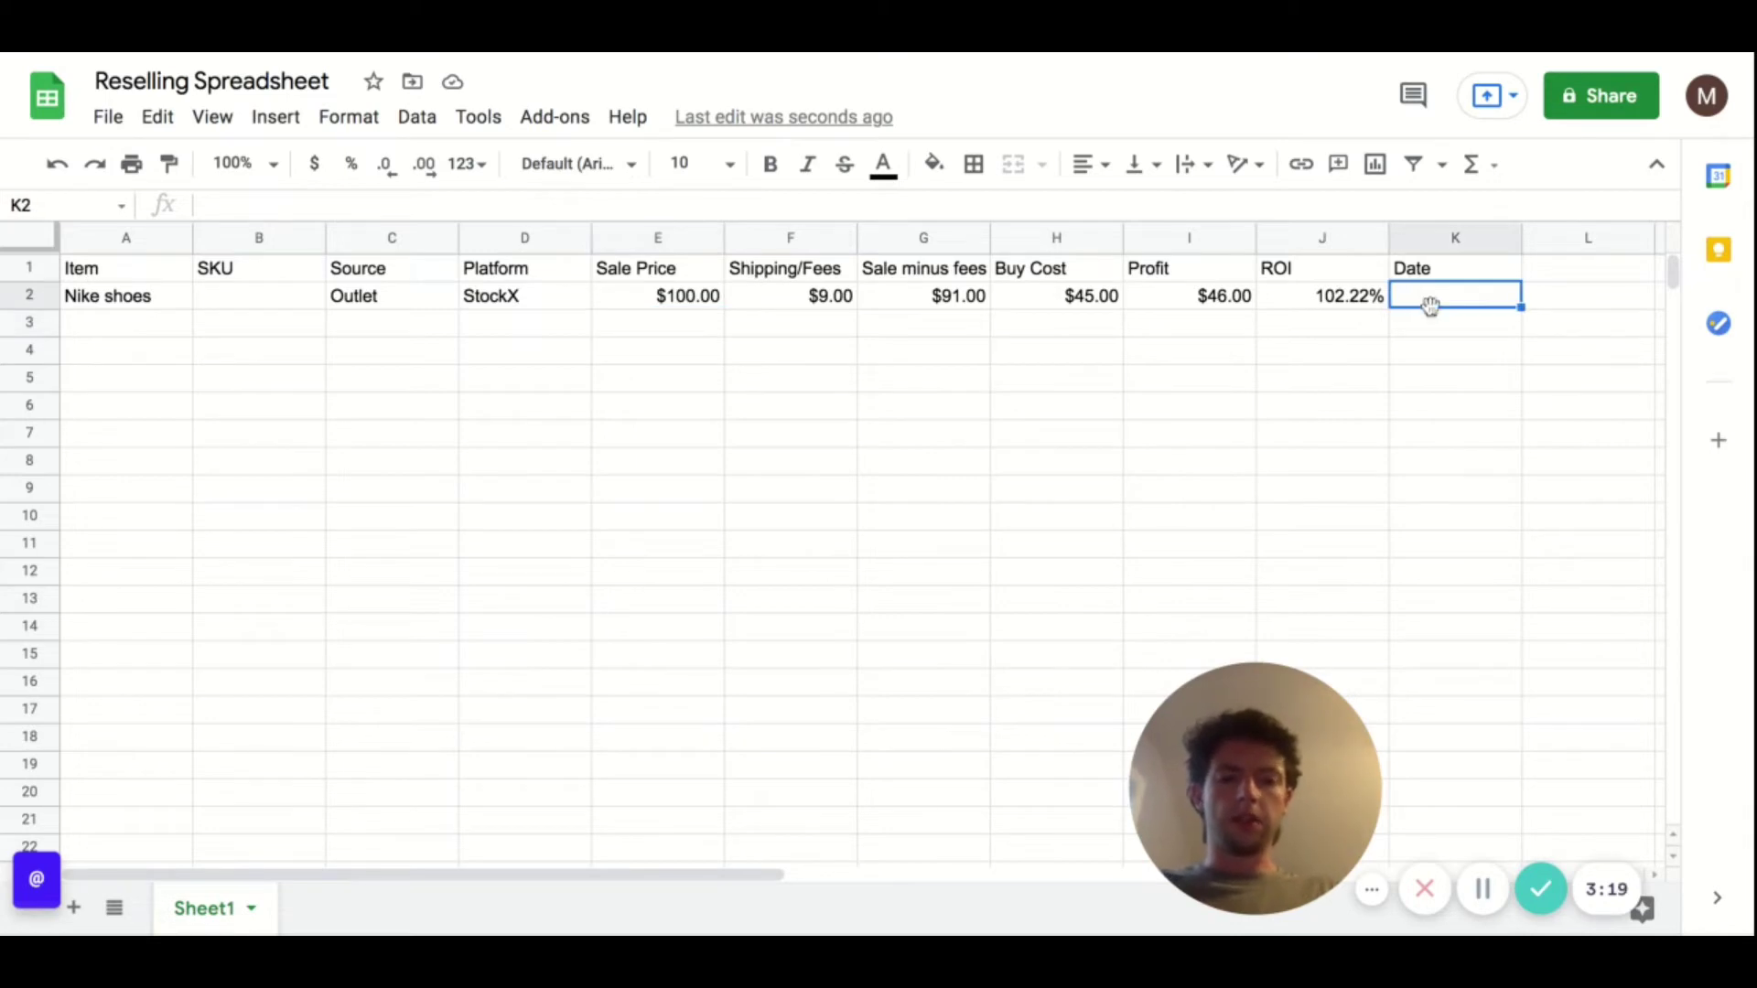
click(545, 324)
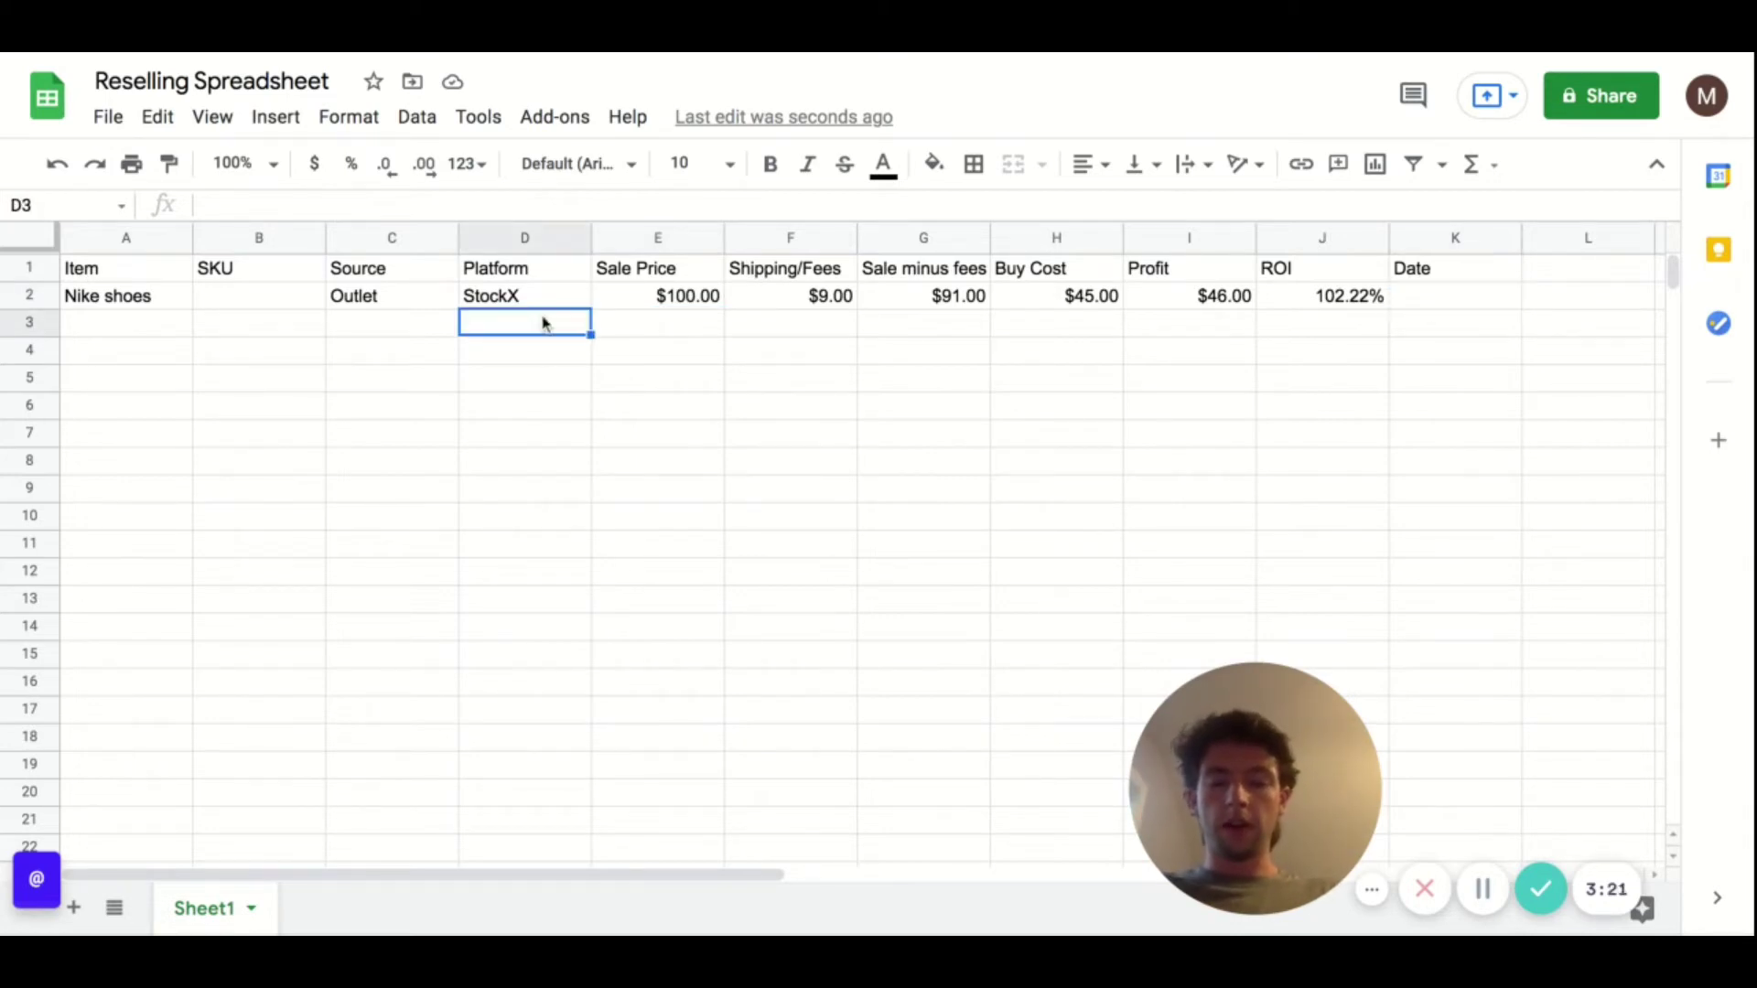
click(644, 334)
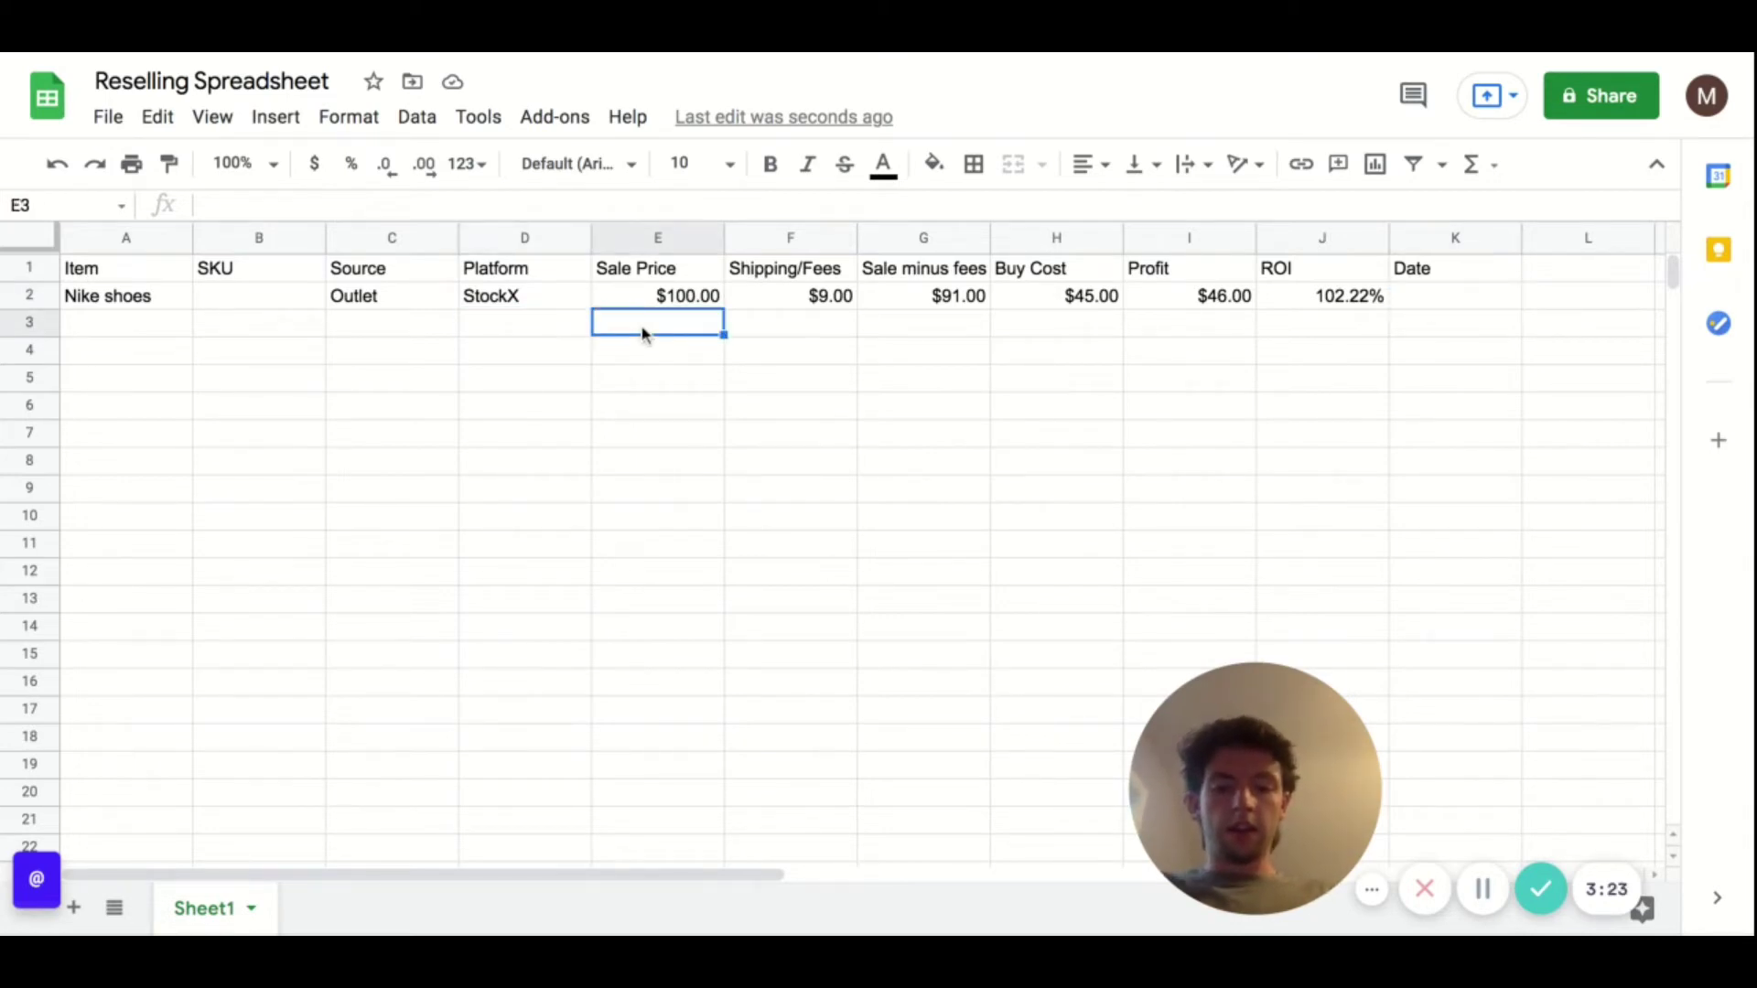
text(80)
key(Return)
click(746, 336)
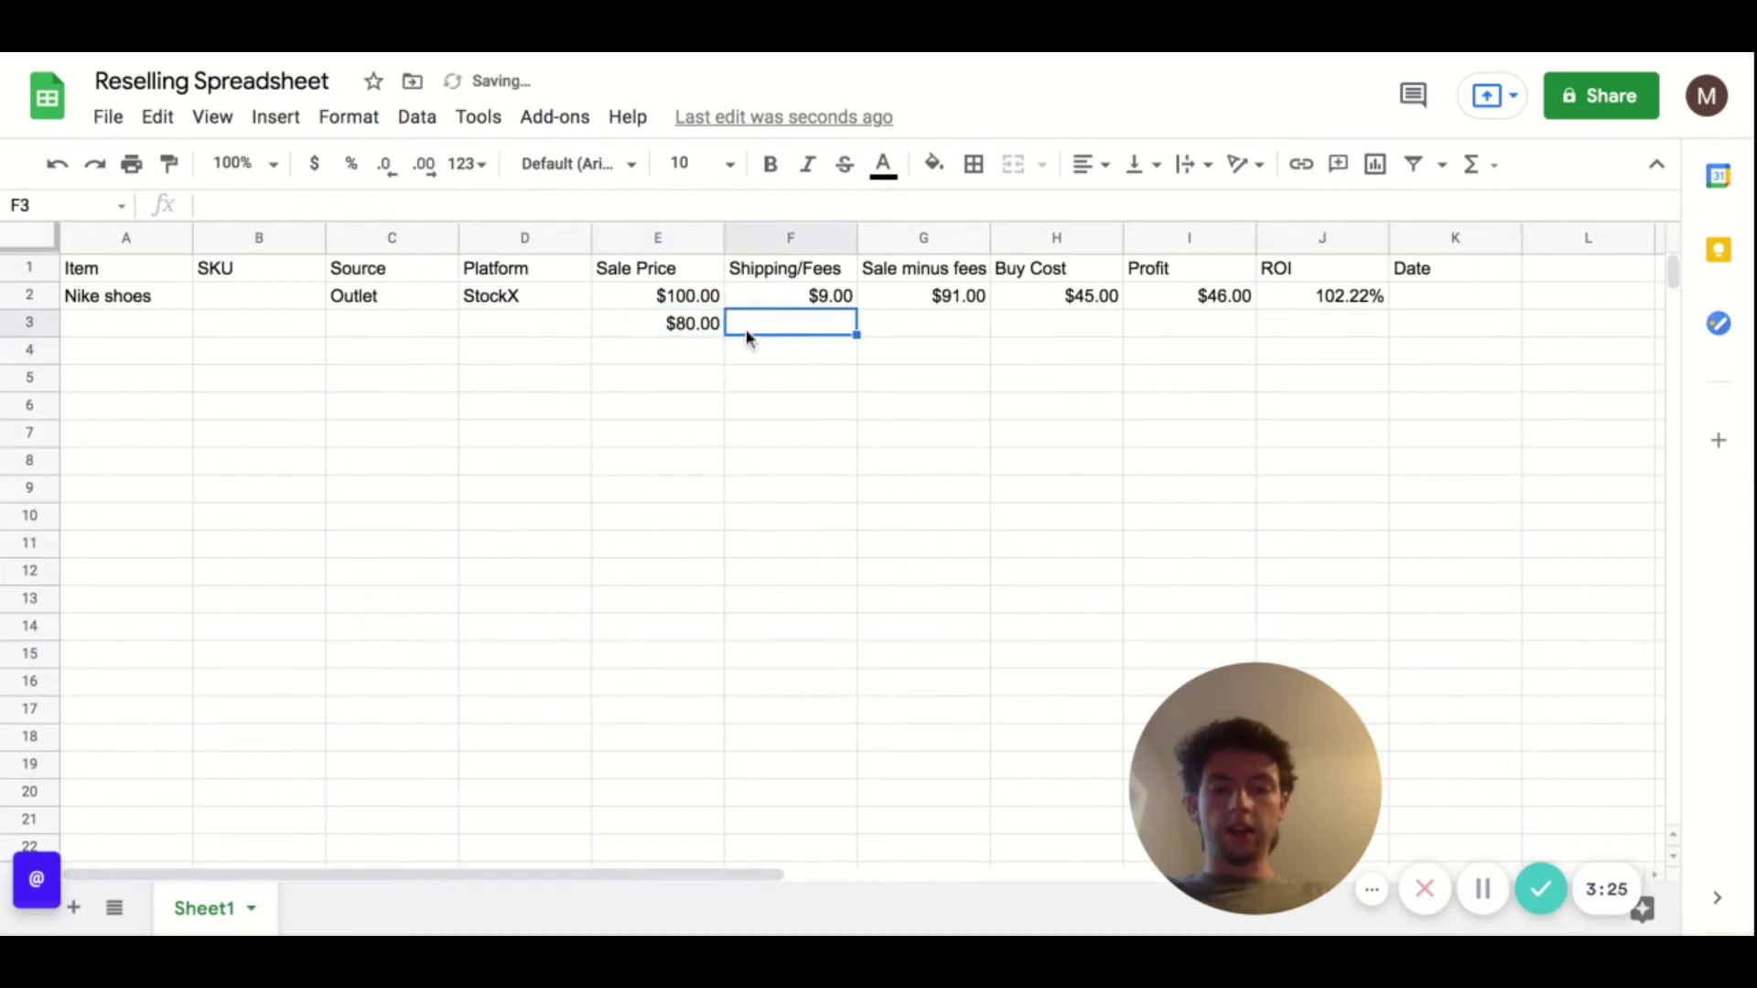
text(9)
key(BackSpace)
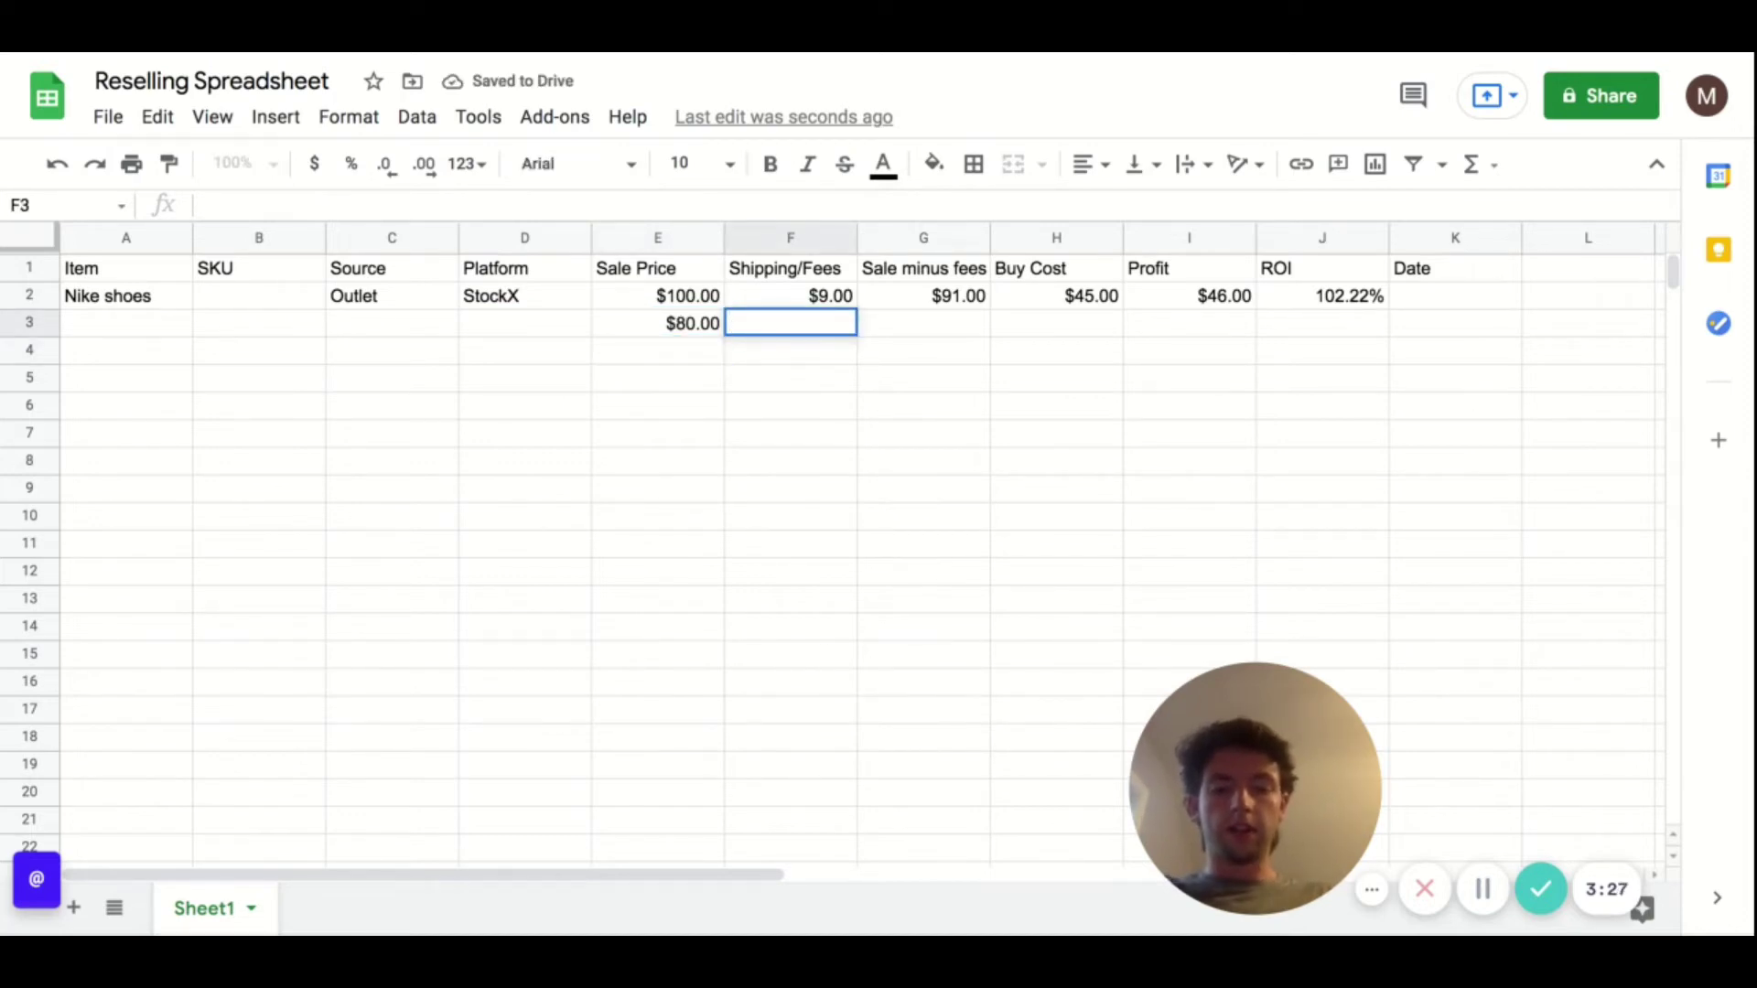
key(Return)
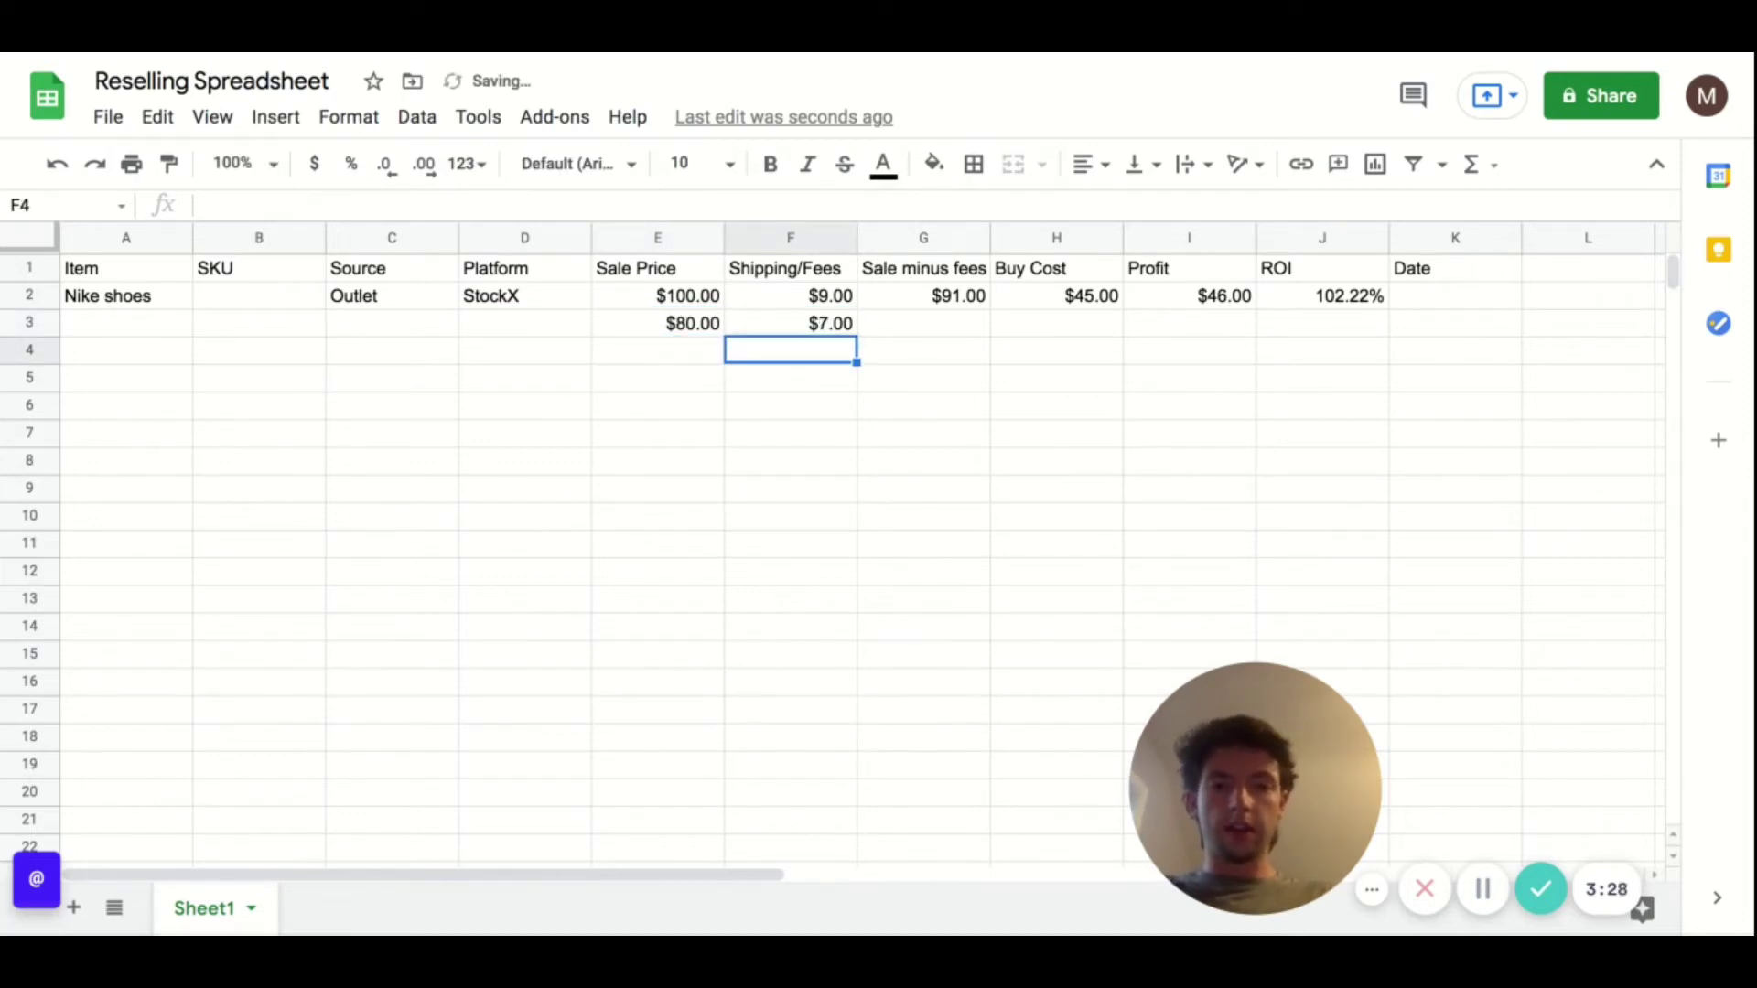
Step: Fill the sale-minus-fees formula from G2 down column G
click(959, 298)
drag(990, 308, 992, 330)
click(1035, 330)
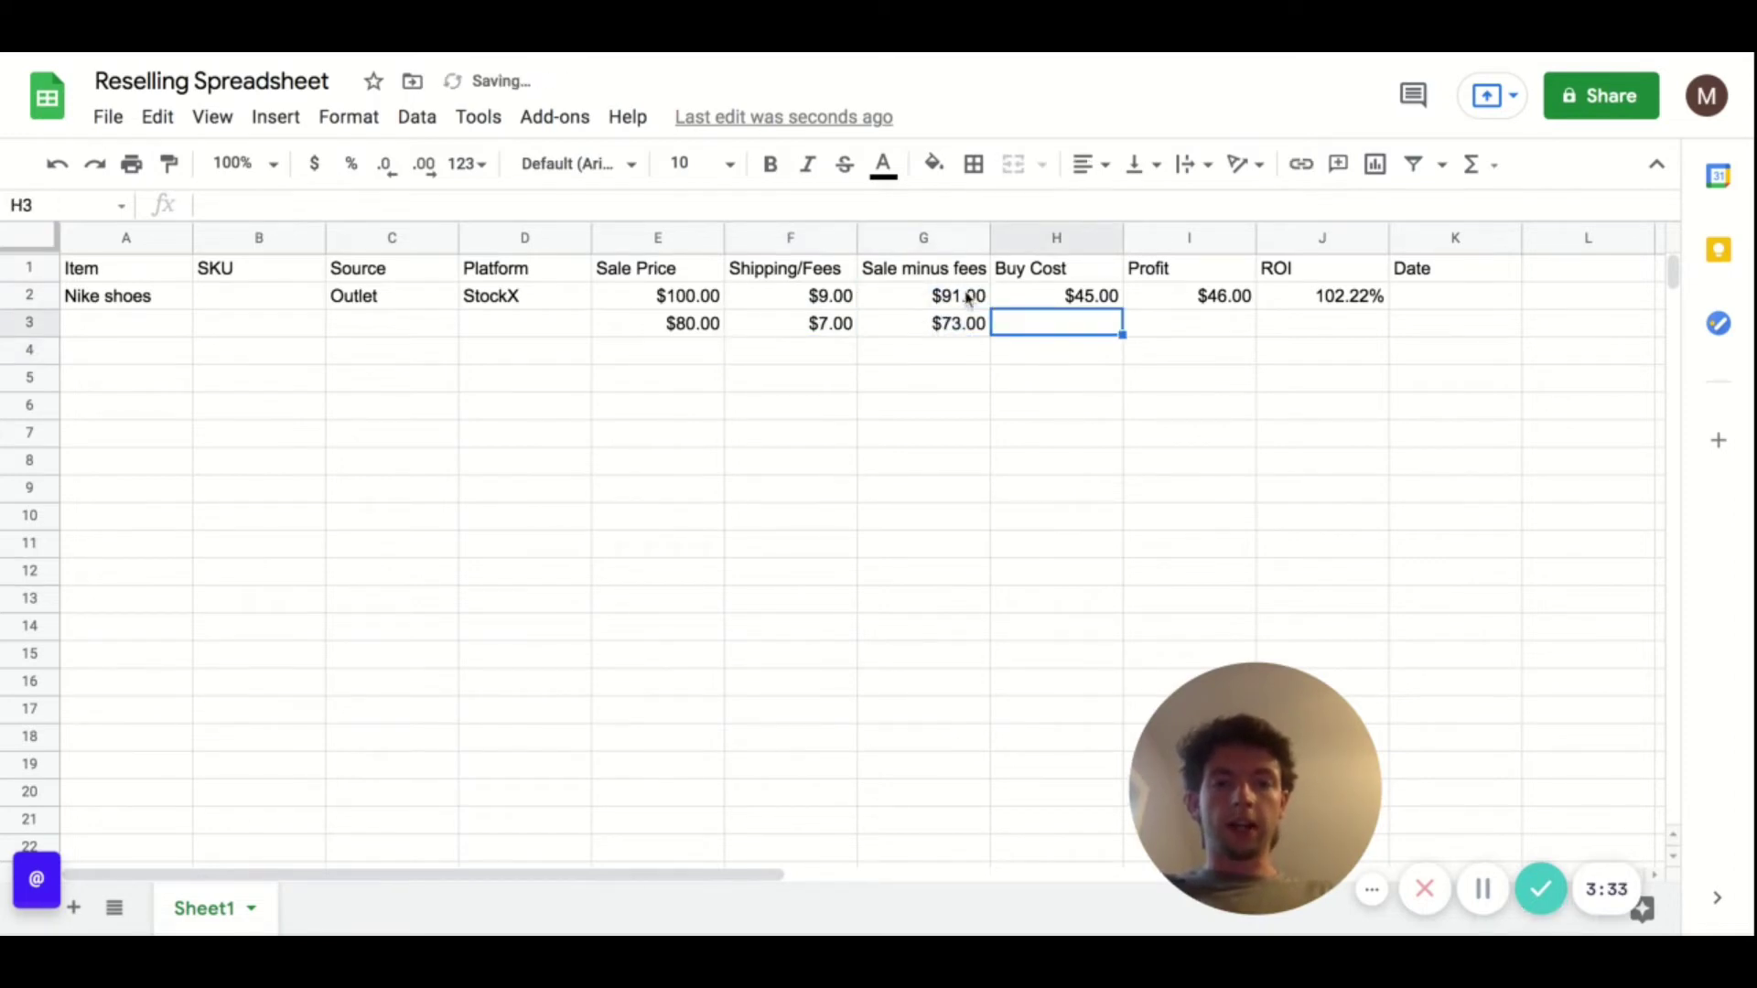
click(969, 325)
drag(992, 336, 992, 864)
click(1051, 741)
scroll(1051, 747, up, 10)
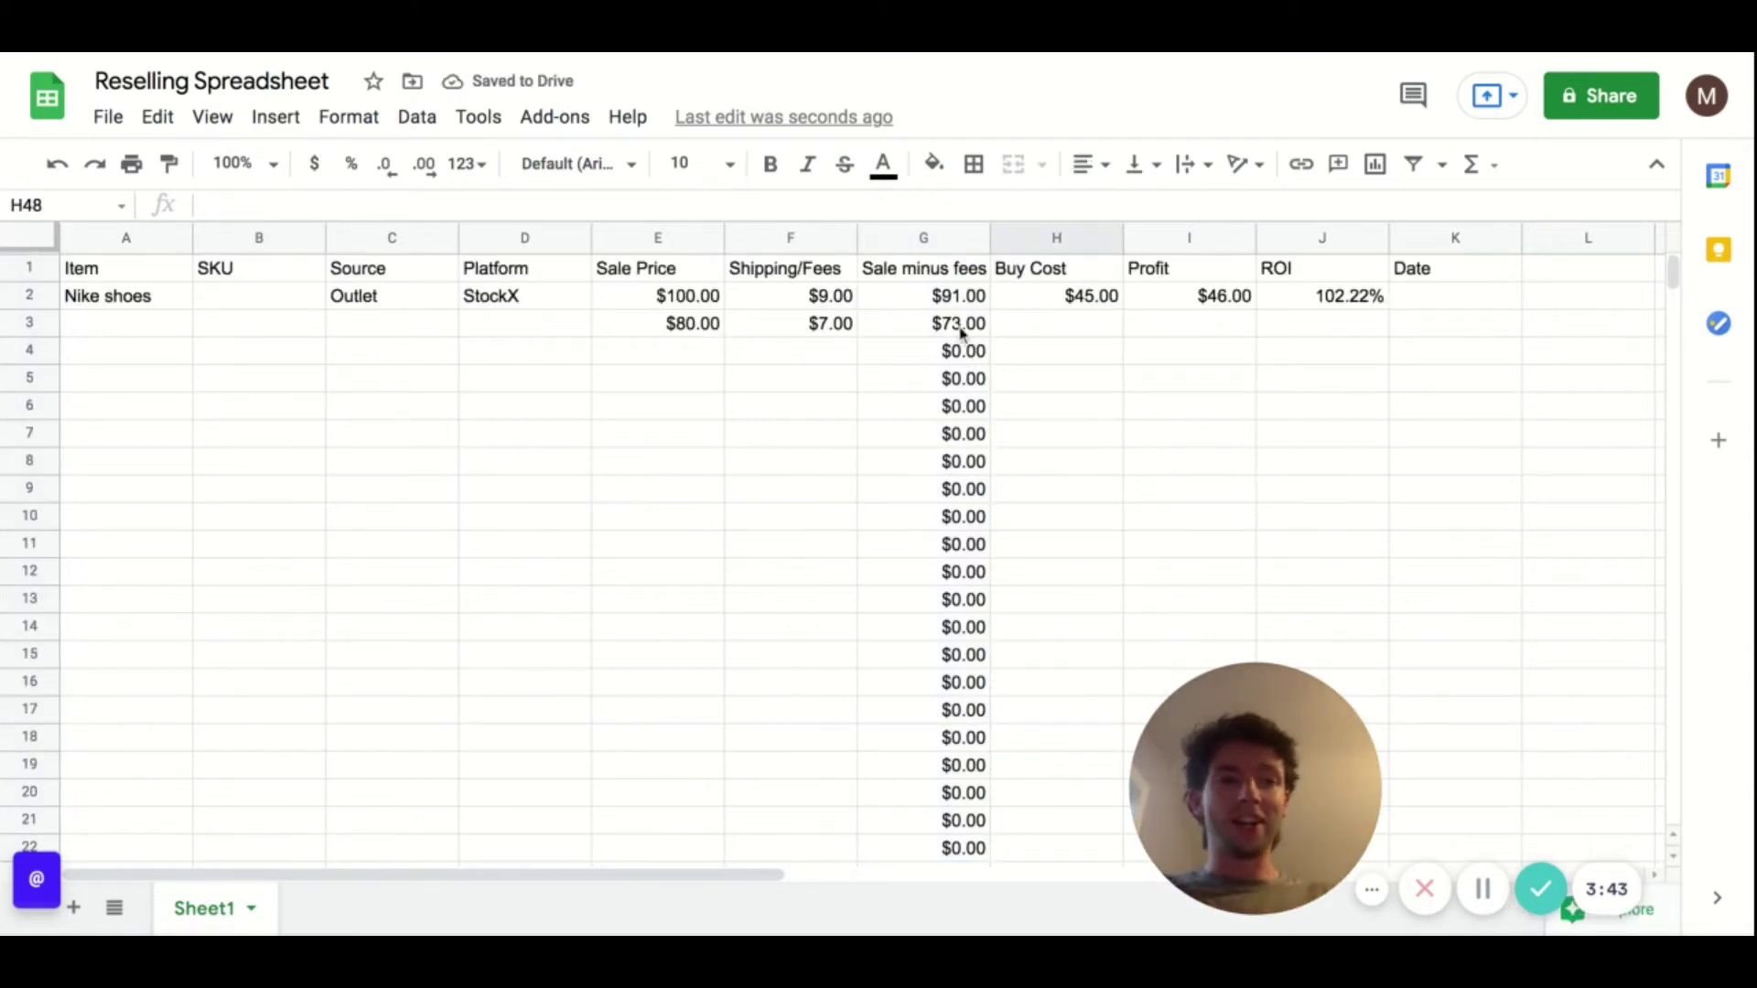
Step: Fill the Profit and ROI formulas in I2:J2 down to row 52
click(1230, 305)
key(shift+Right)
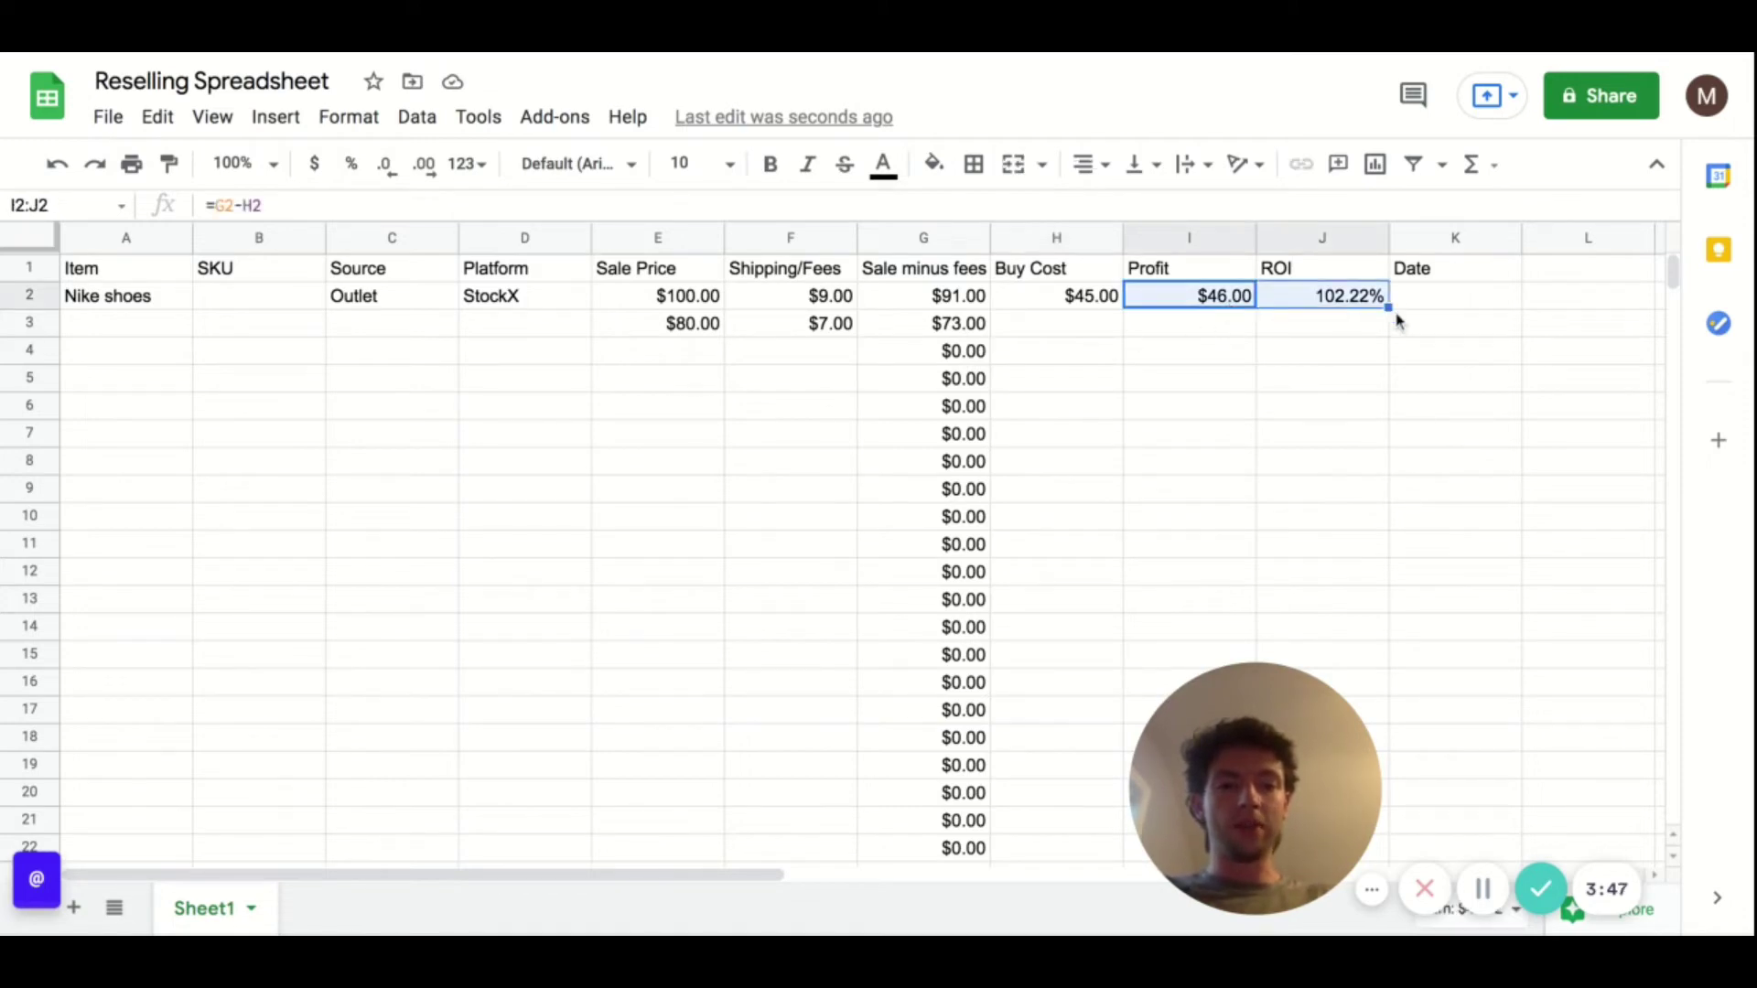
drag(1389, 307, 1403, 932)
click(1500, 499)
scroll(1502, 510, down, 2)
scroll(1501, 509, up, 15)
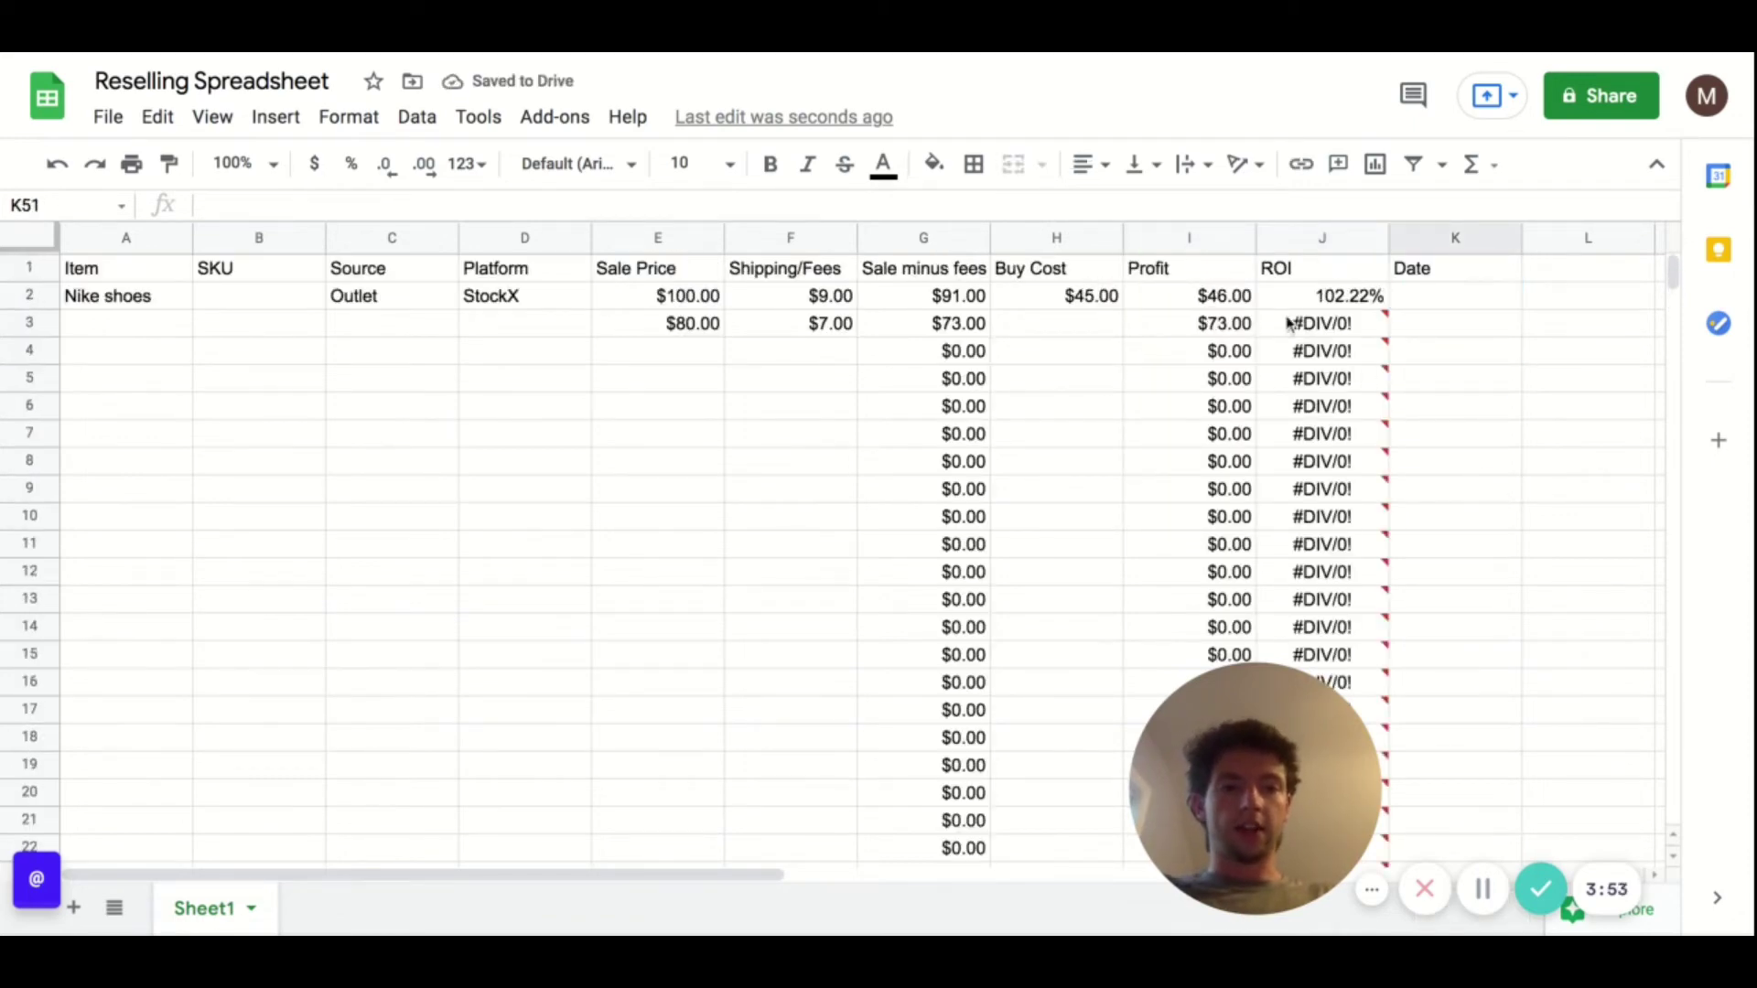
Step: Enter a 20 buy cost in H3, giving $53.00 profit and 265.00% ROI, then check the #DIV/0! notes
click(1068, 331)
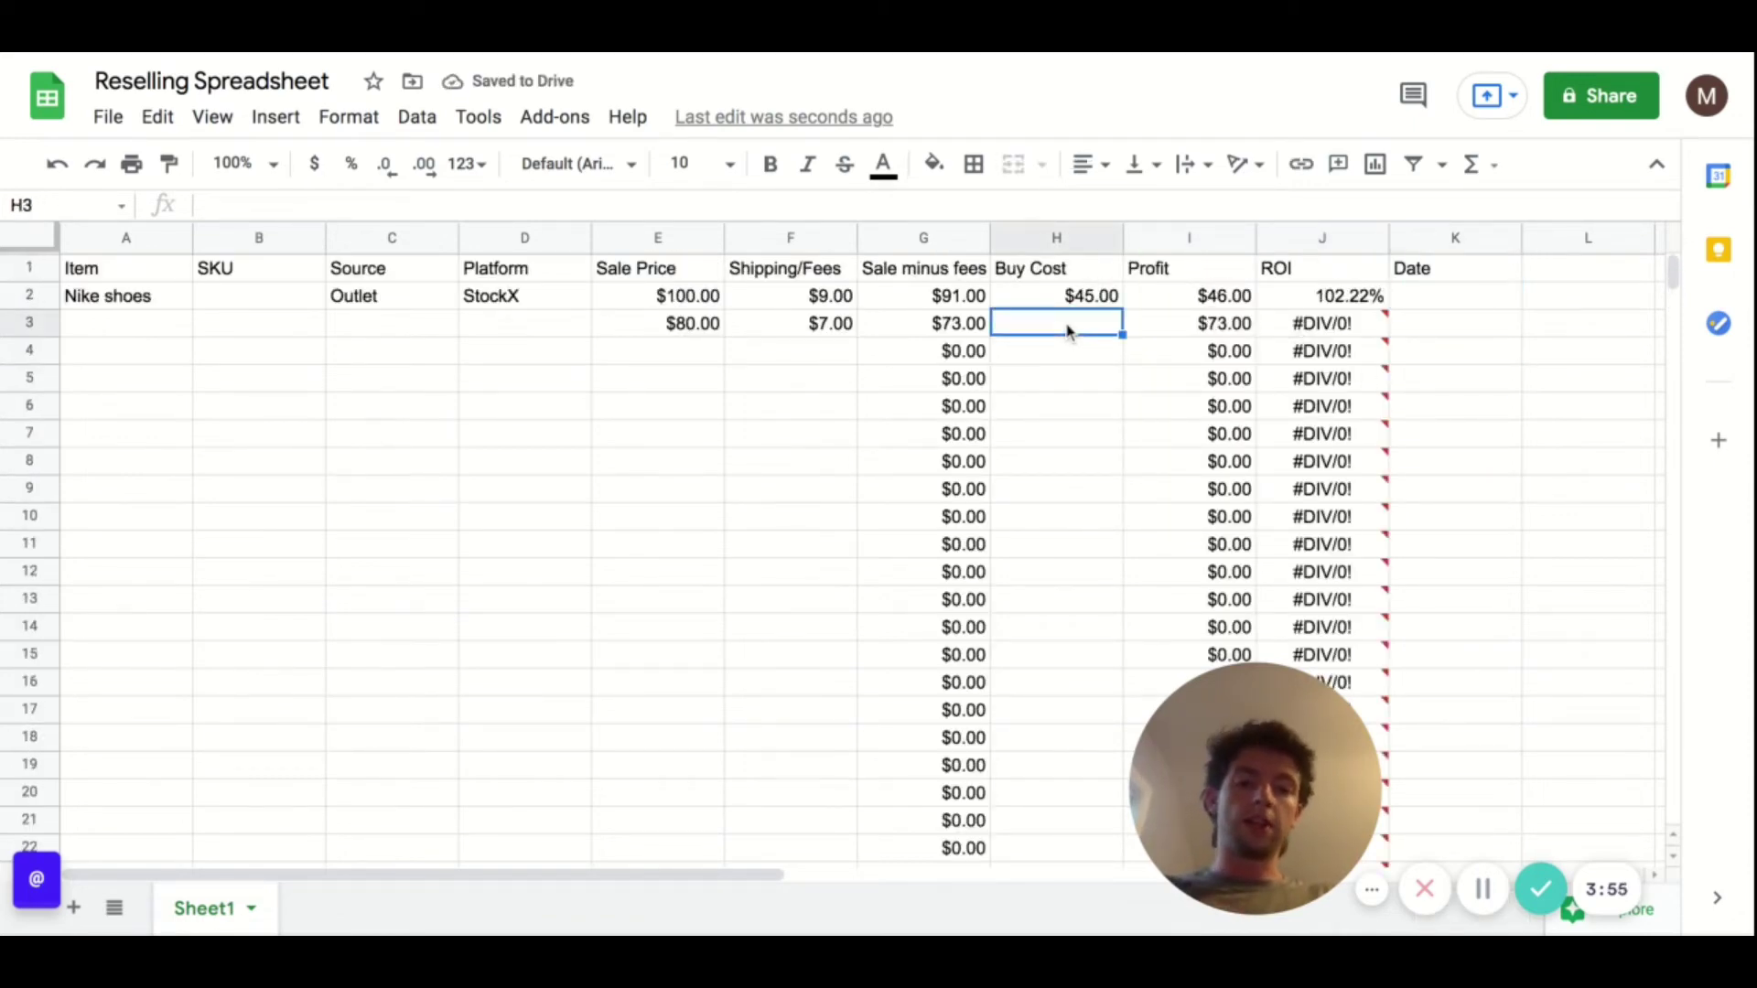
text(20)
key(Return)
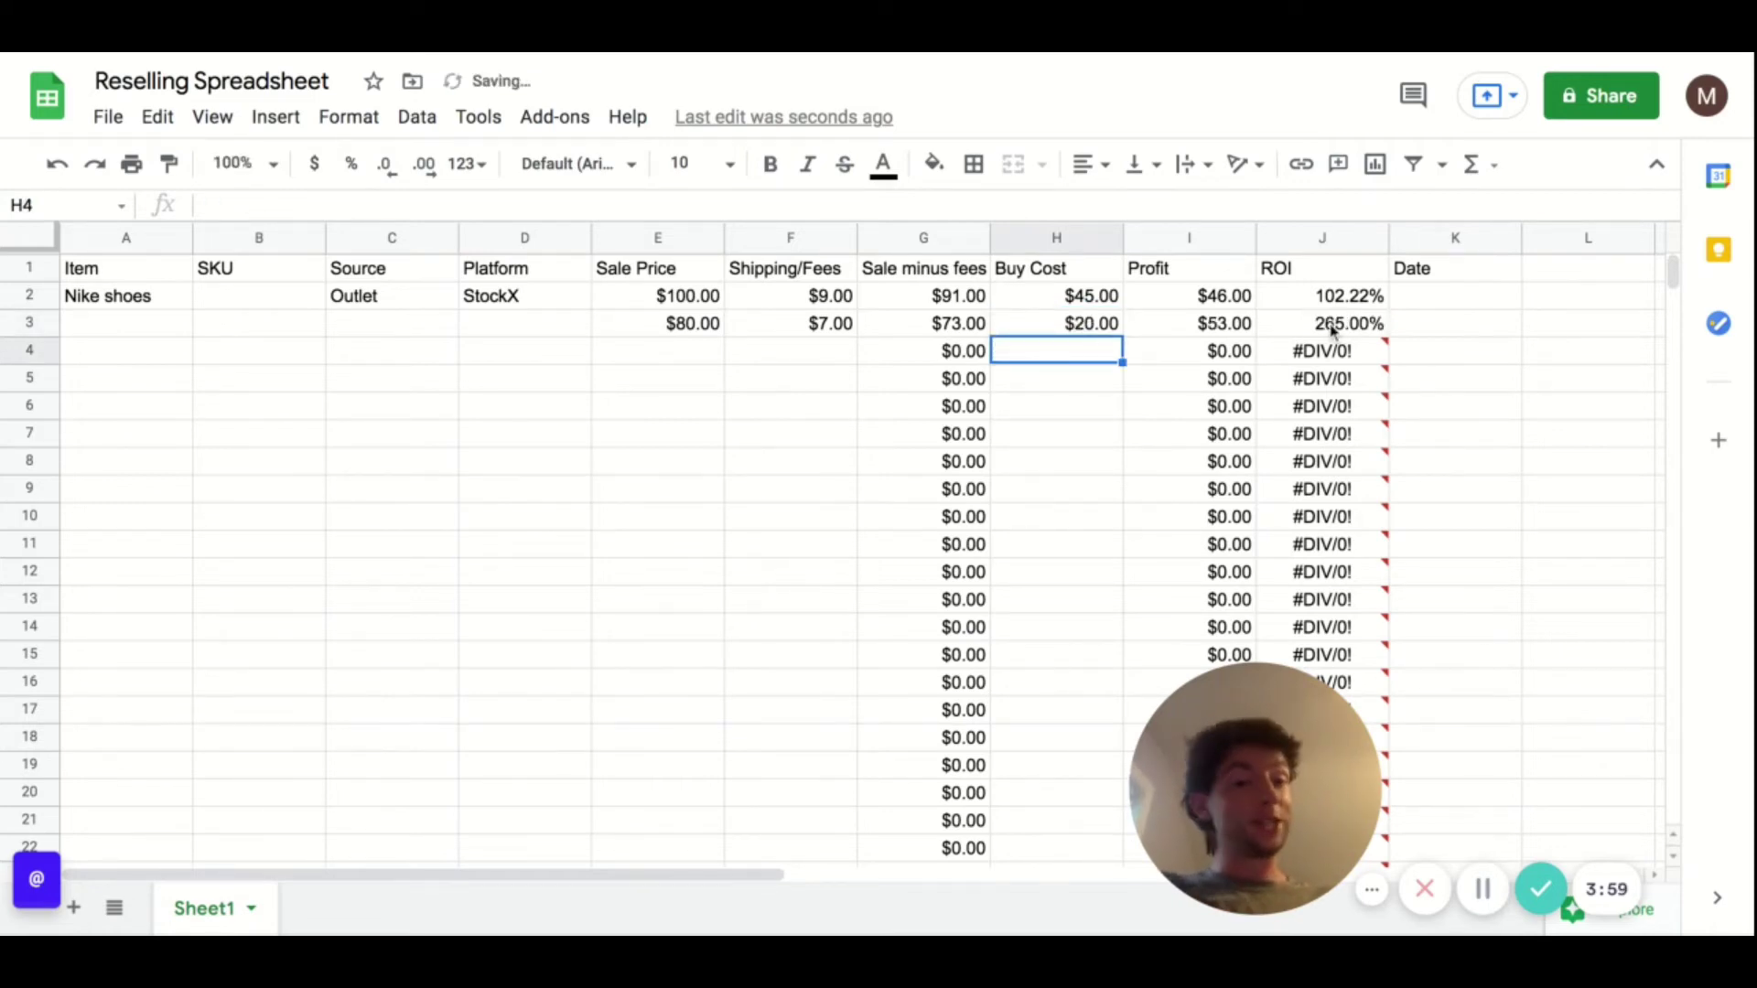
mouse_move(1316, 361)
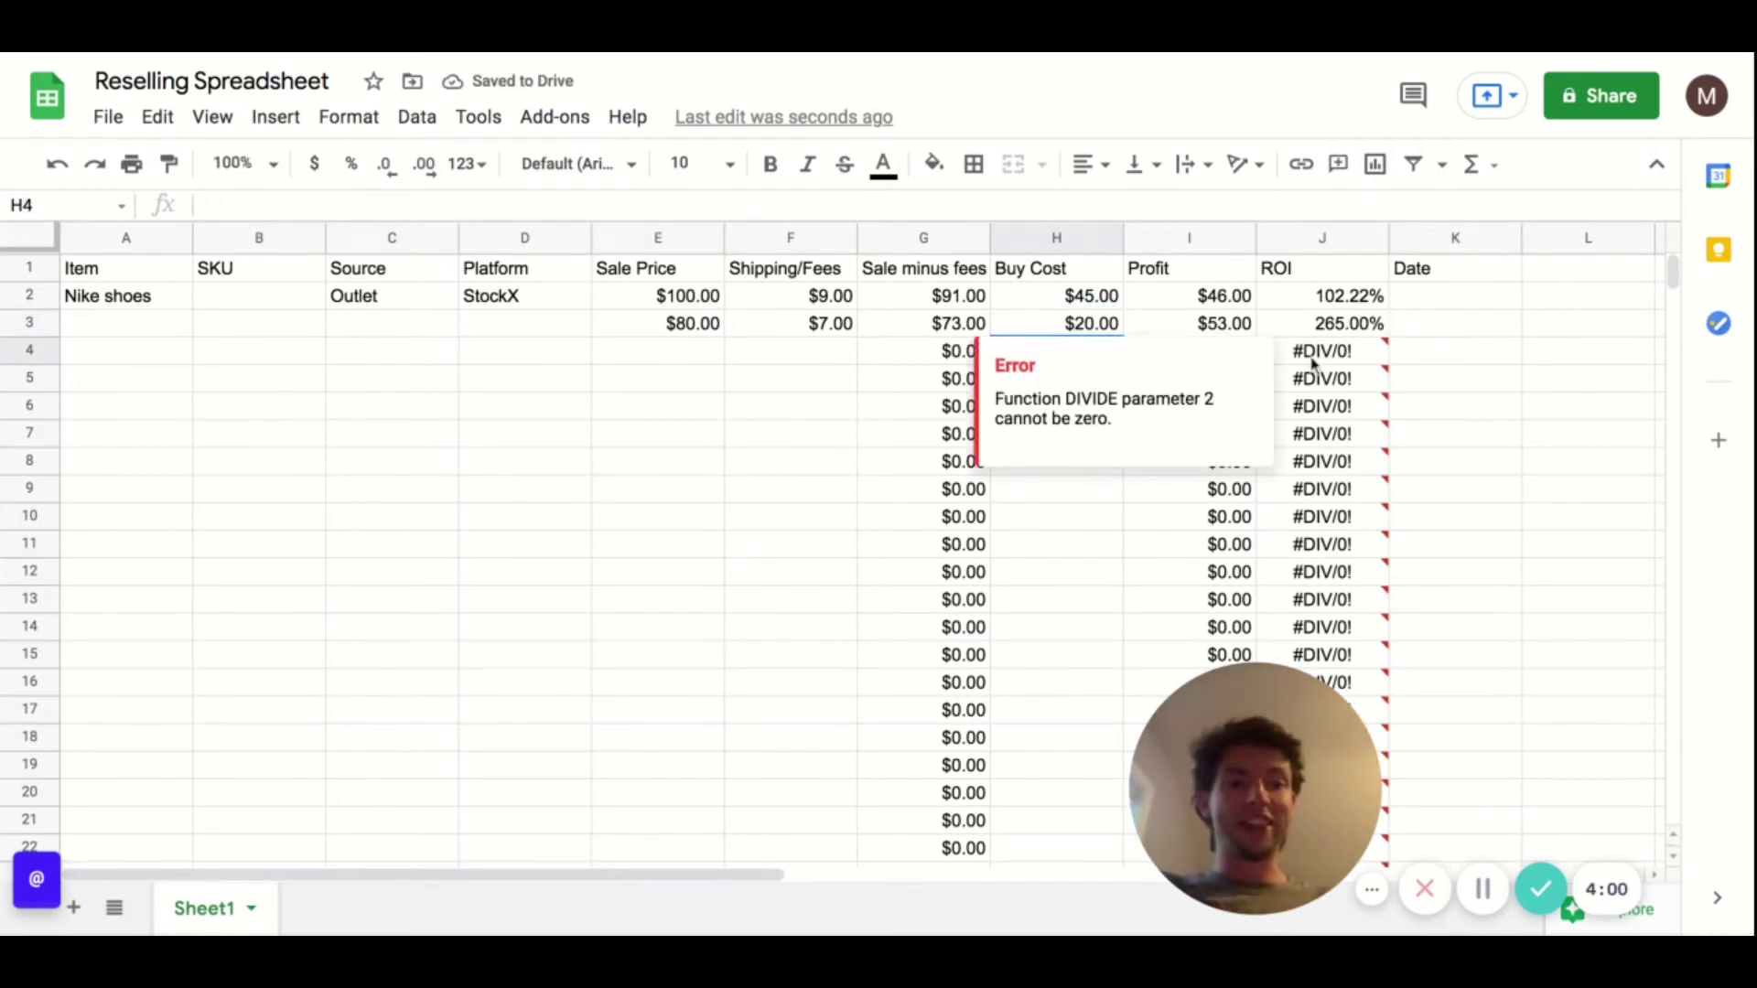
click(1447, 390)
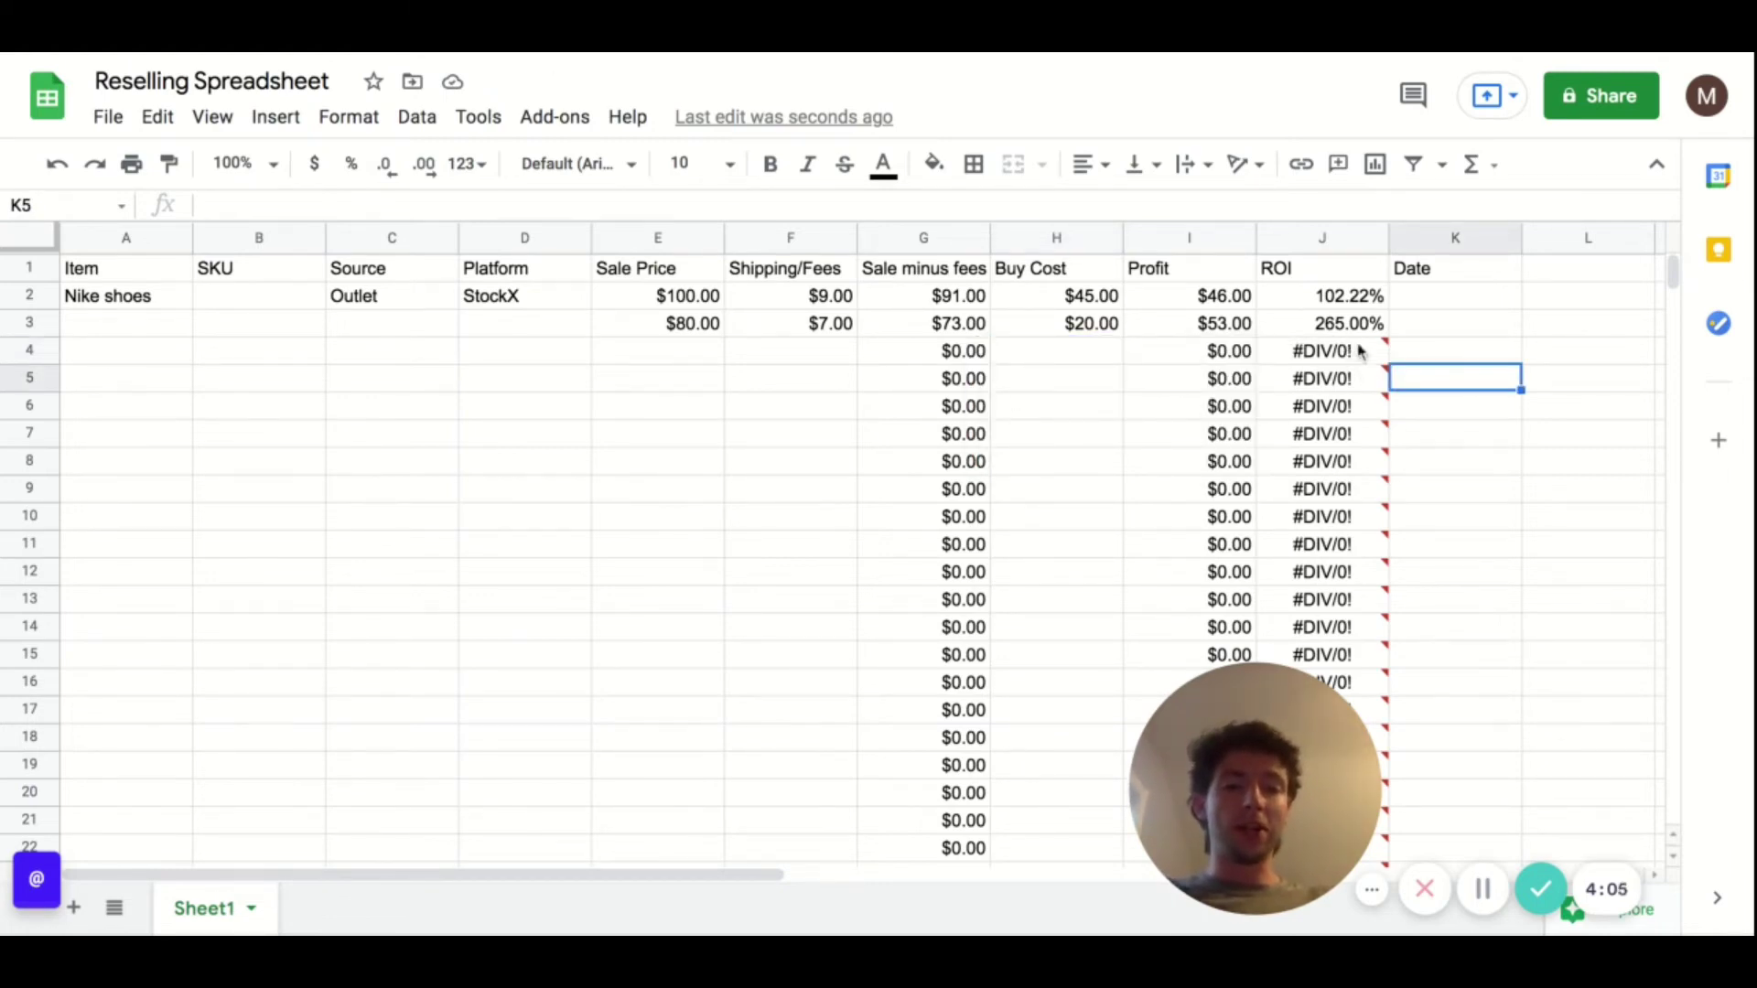
mouse_move(1377, 471)
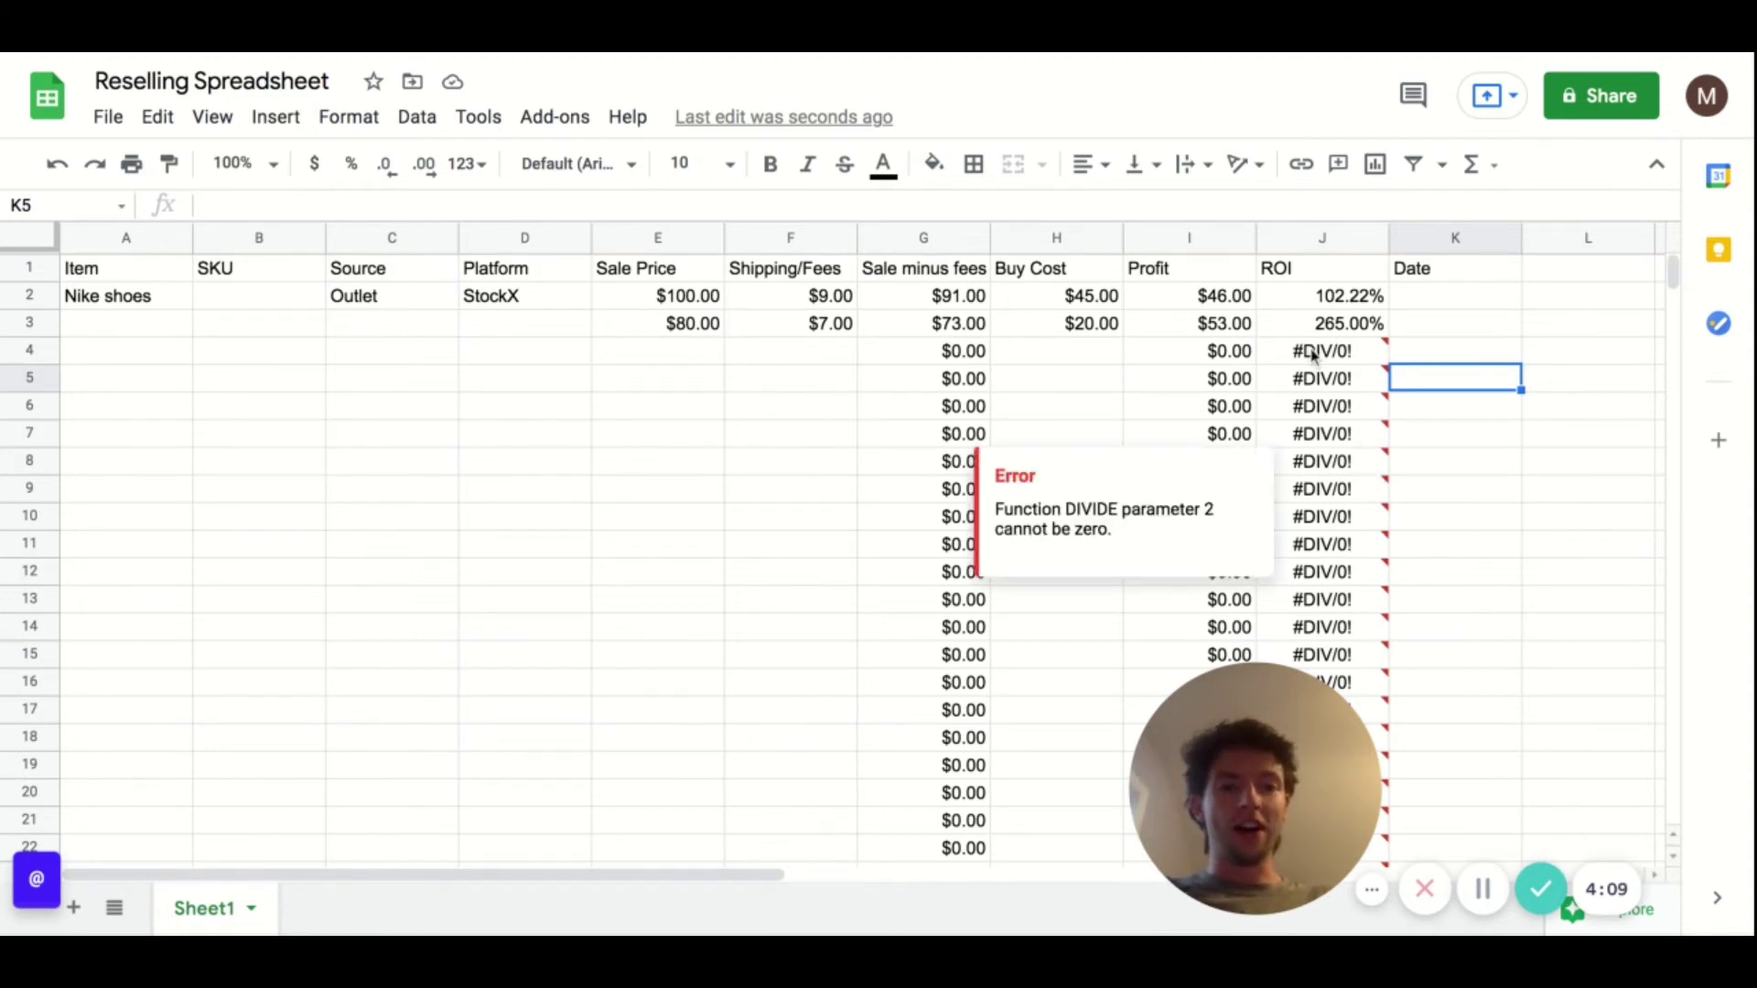
click(1067, 542)
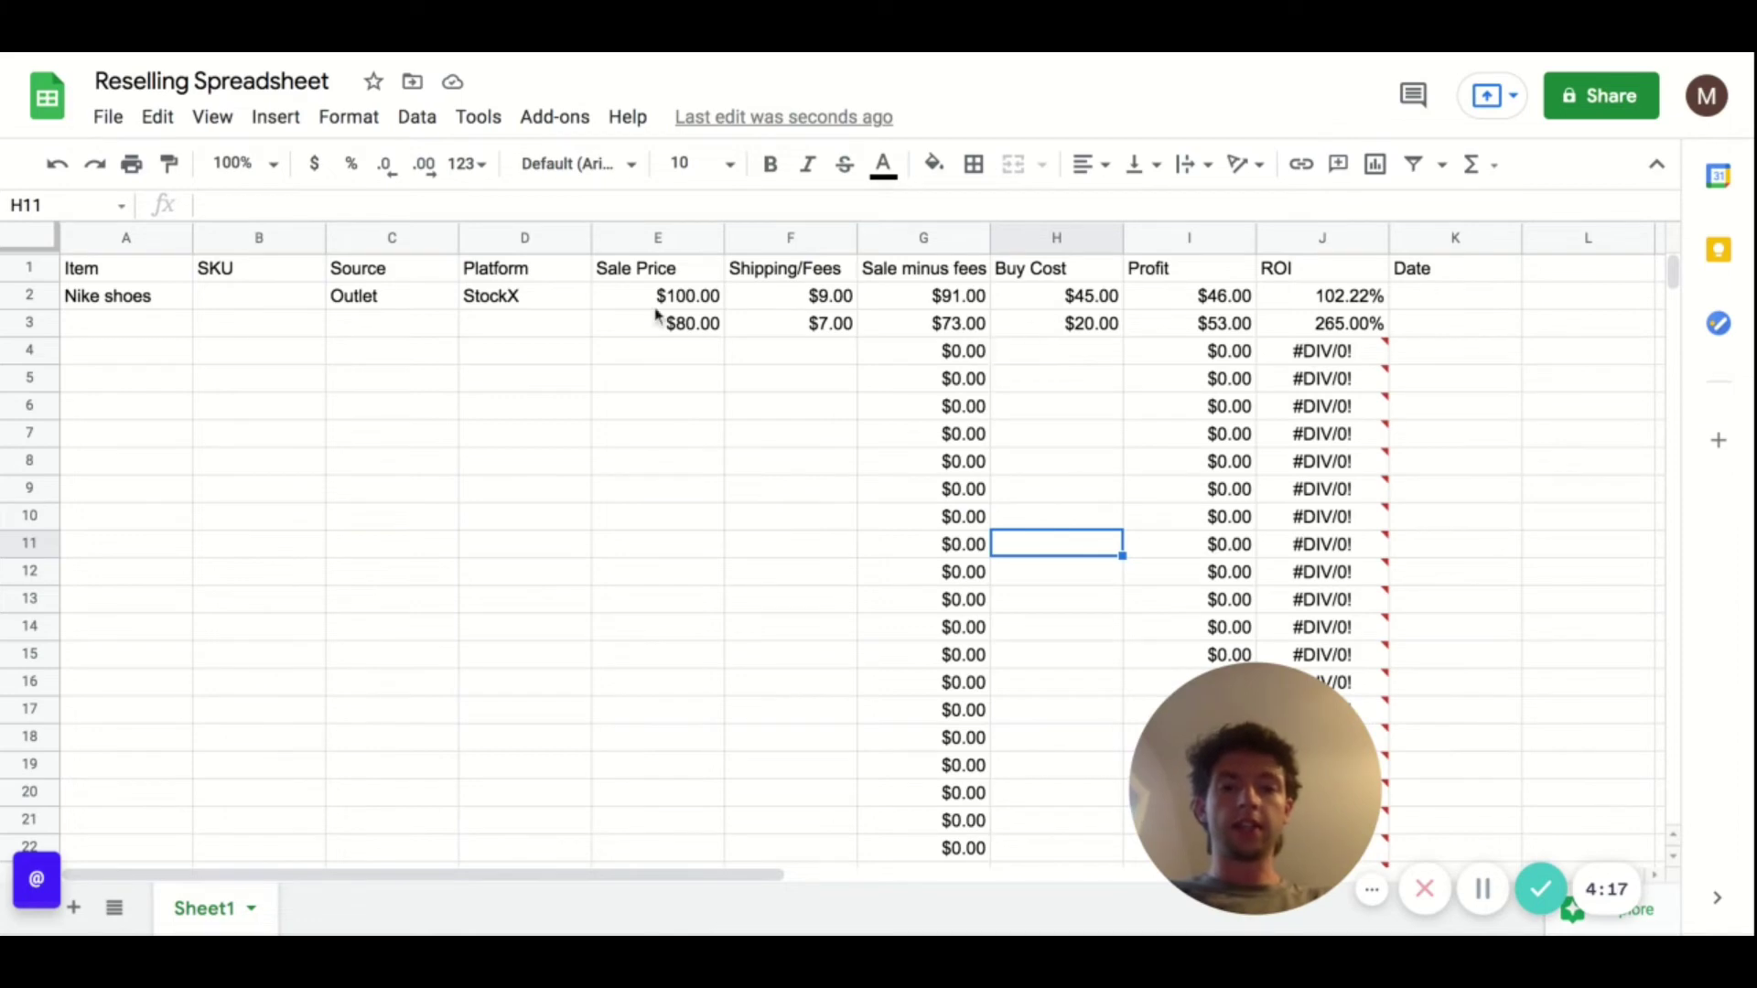
Step: Enter 60 sale price, 5 fees and 10 buy cost in row 4's E4, F4 and H4
click(630, 352)
text(60)
key(Return)
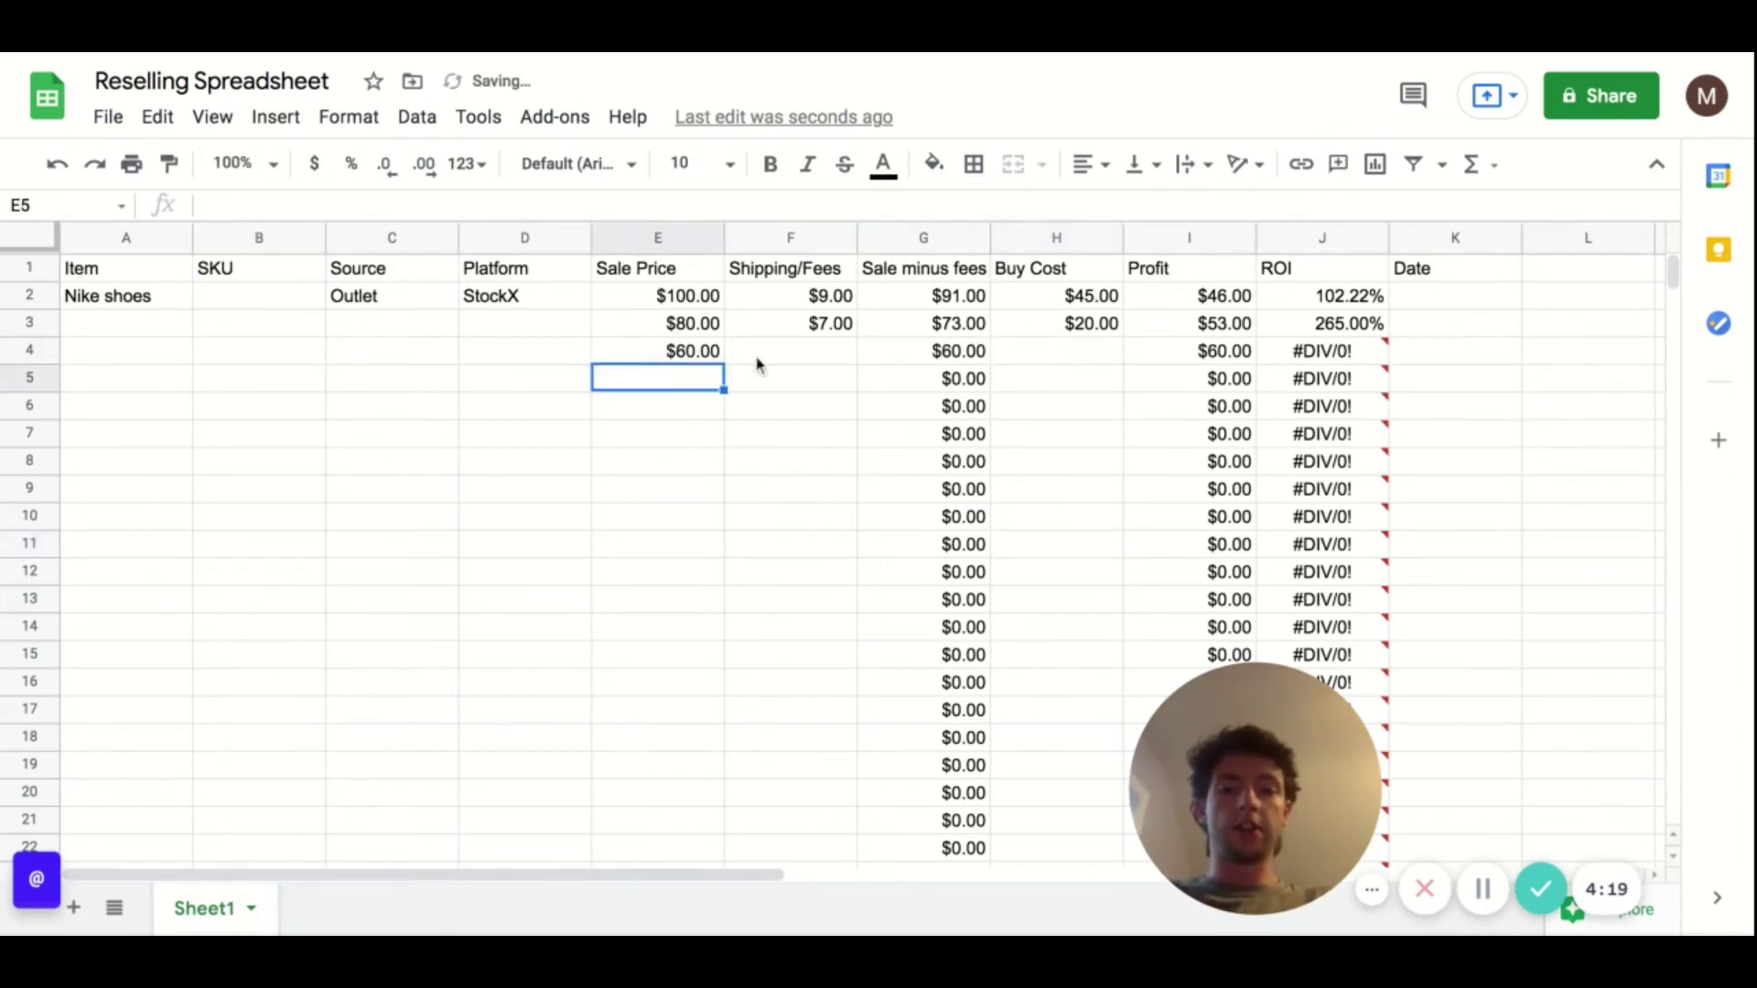
click(767, 360)
text(5)
key(Return)
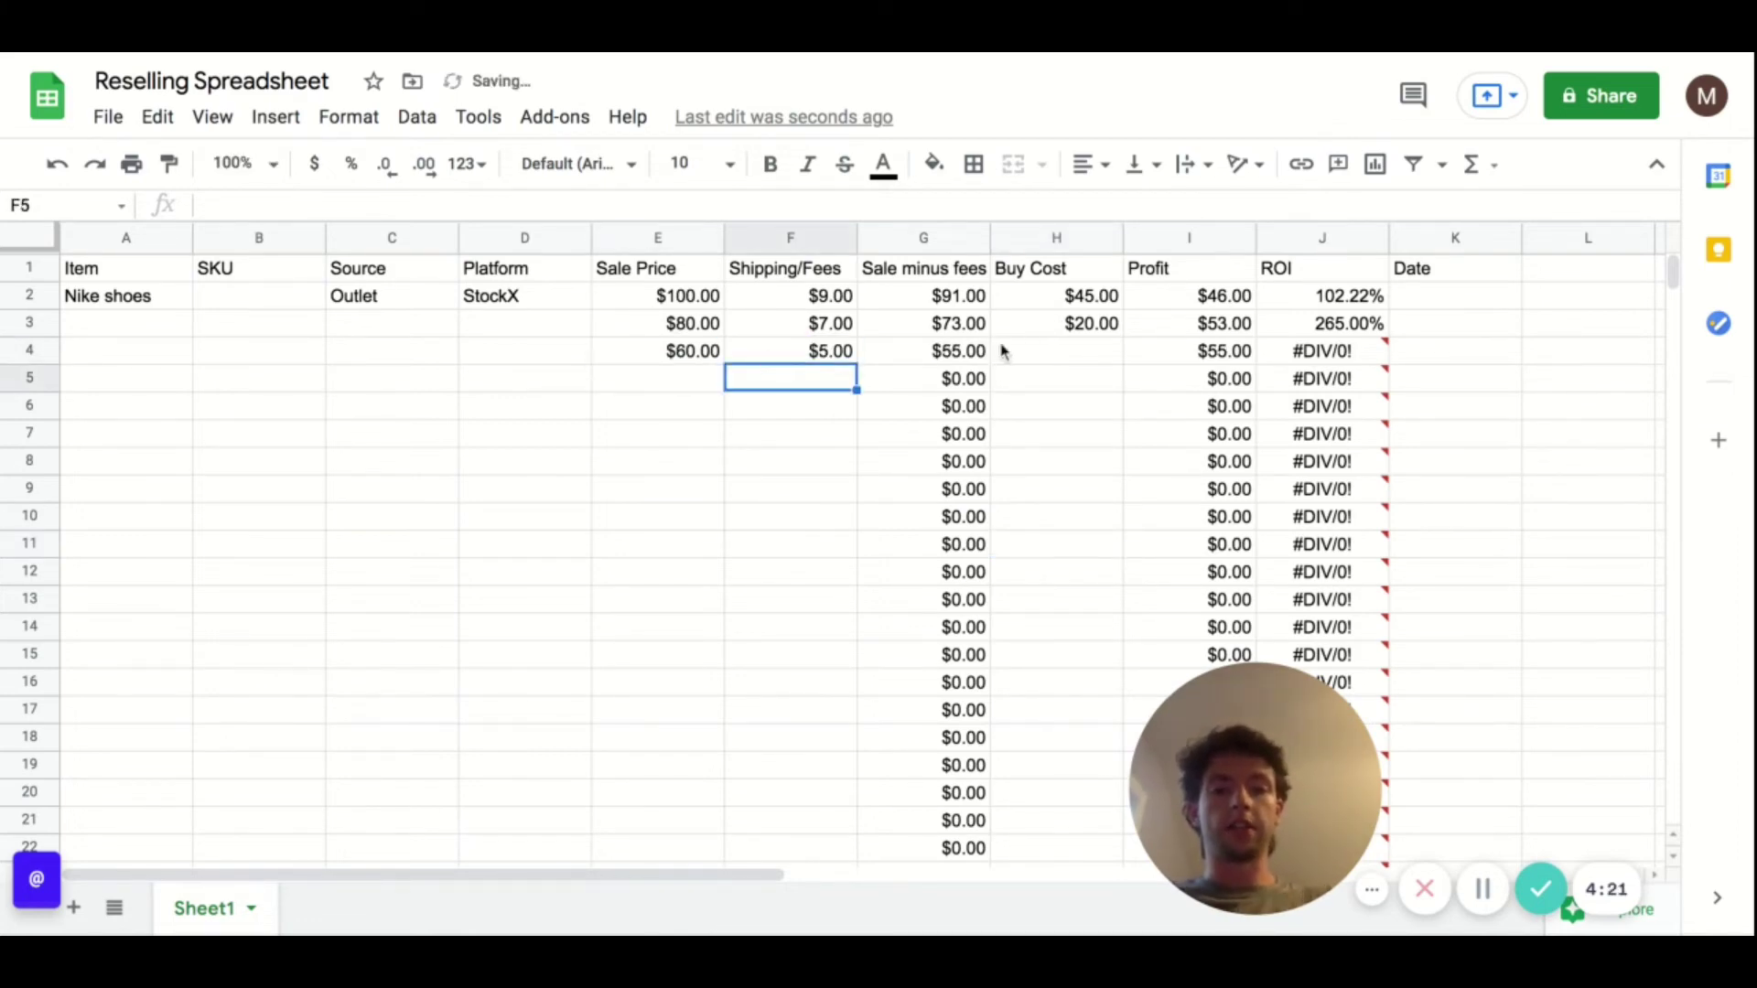
click(1008, 355)
text(10)
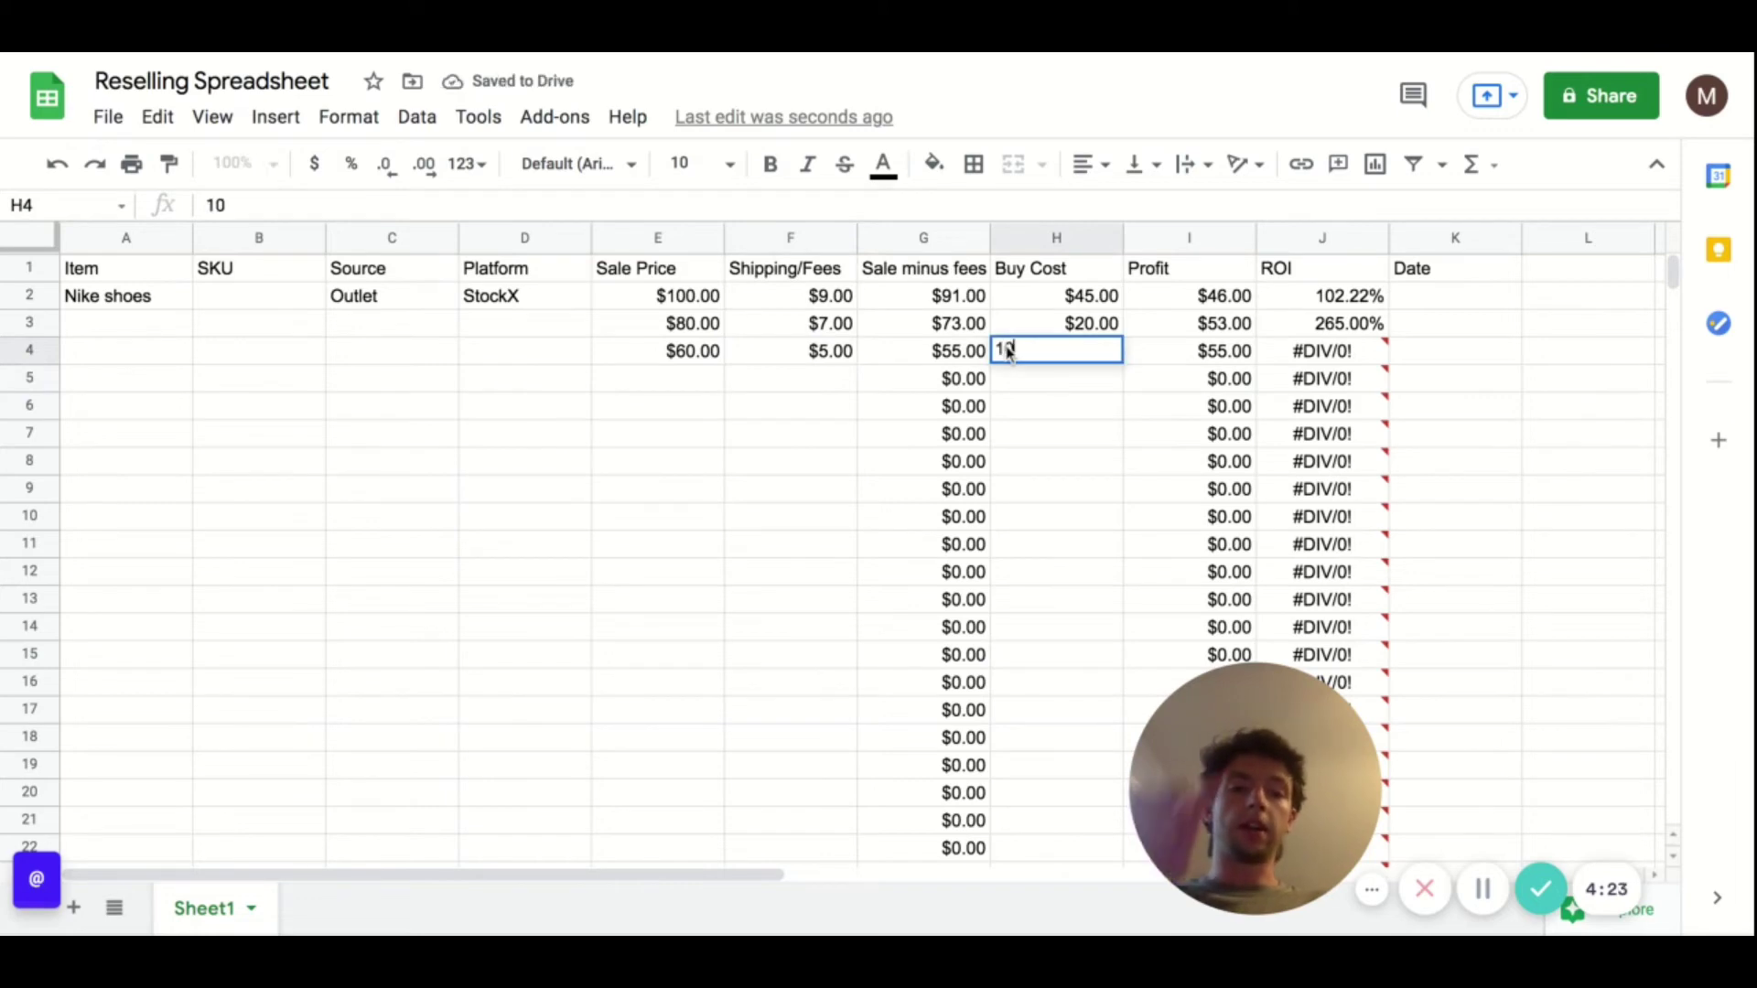
key(Return)
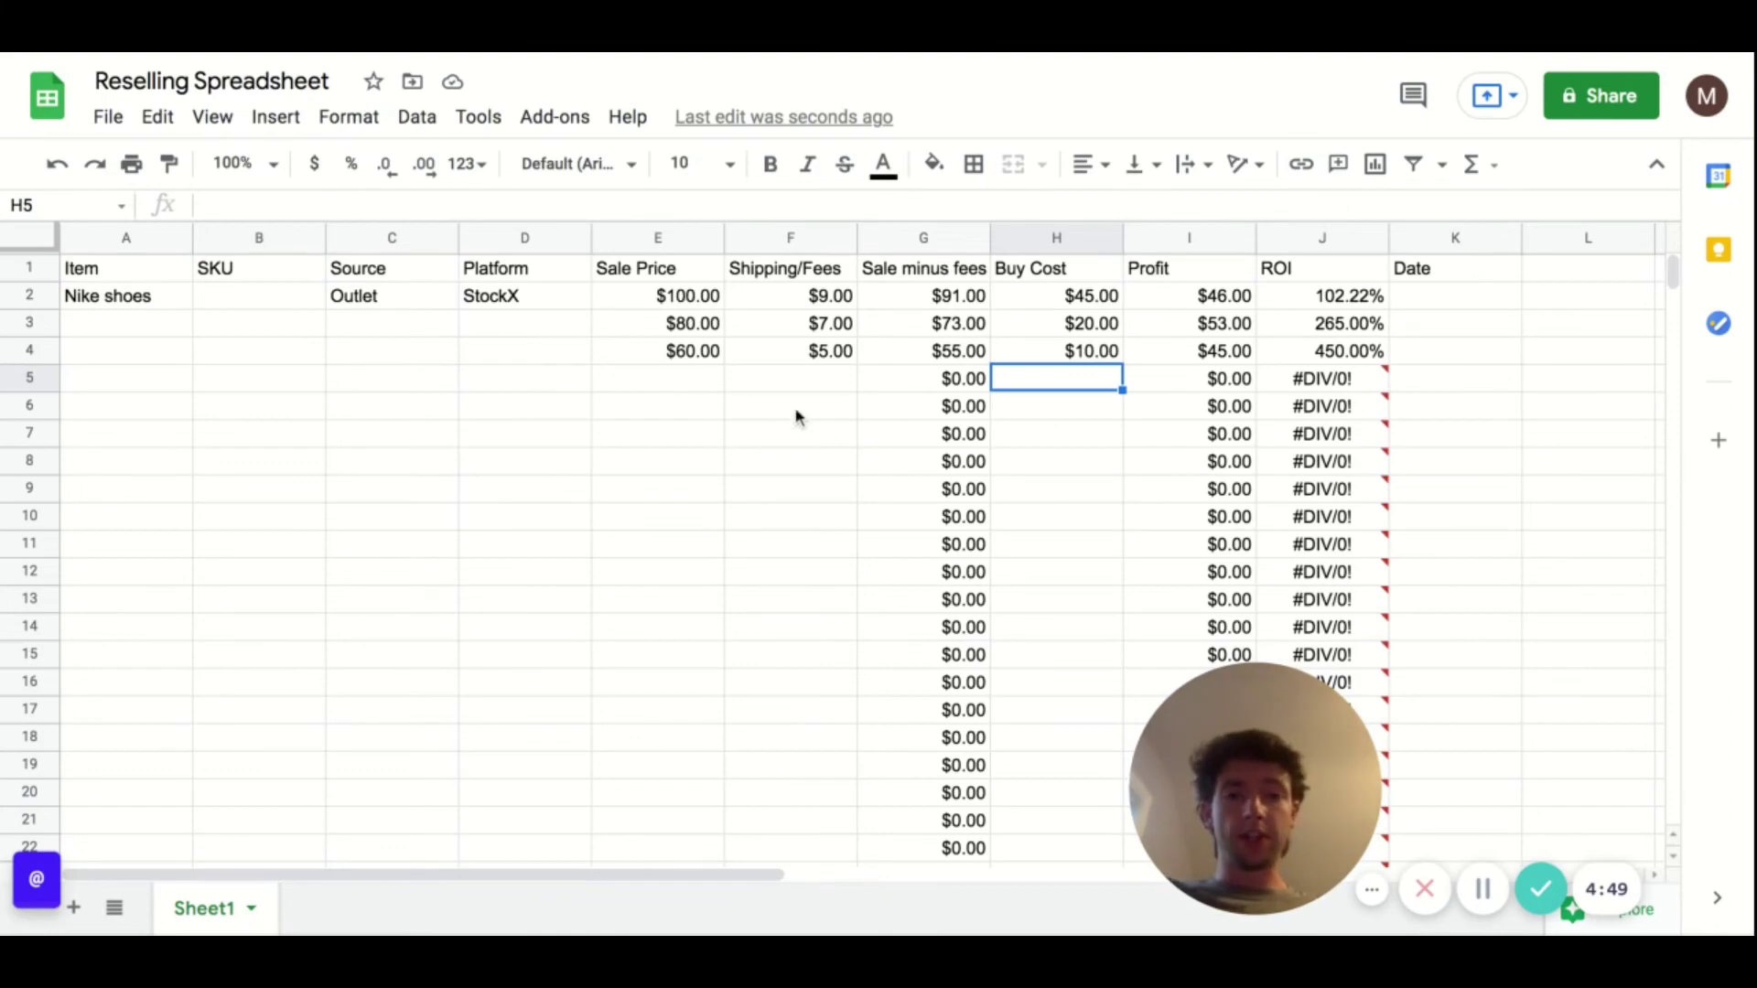
click(768, 379)
click(675, 375)
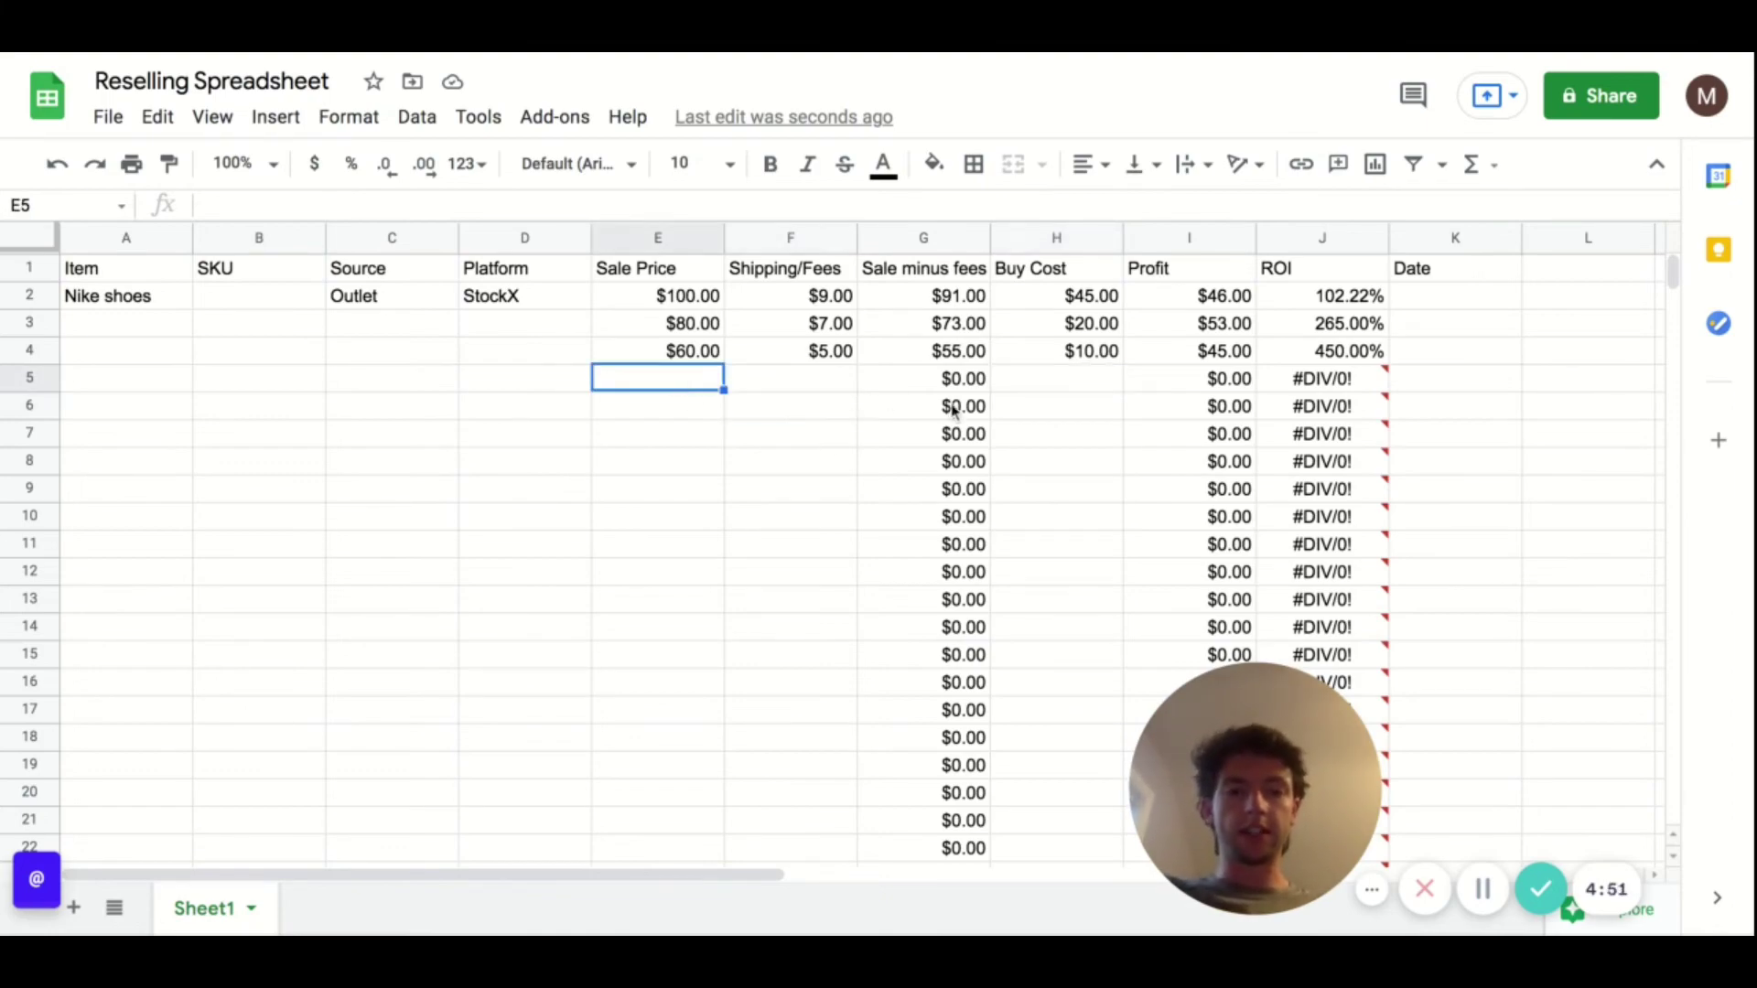